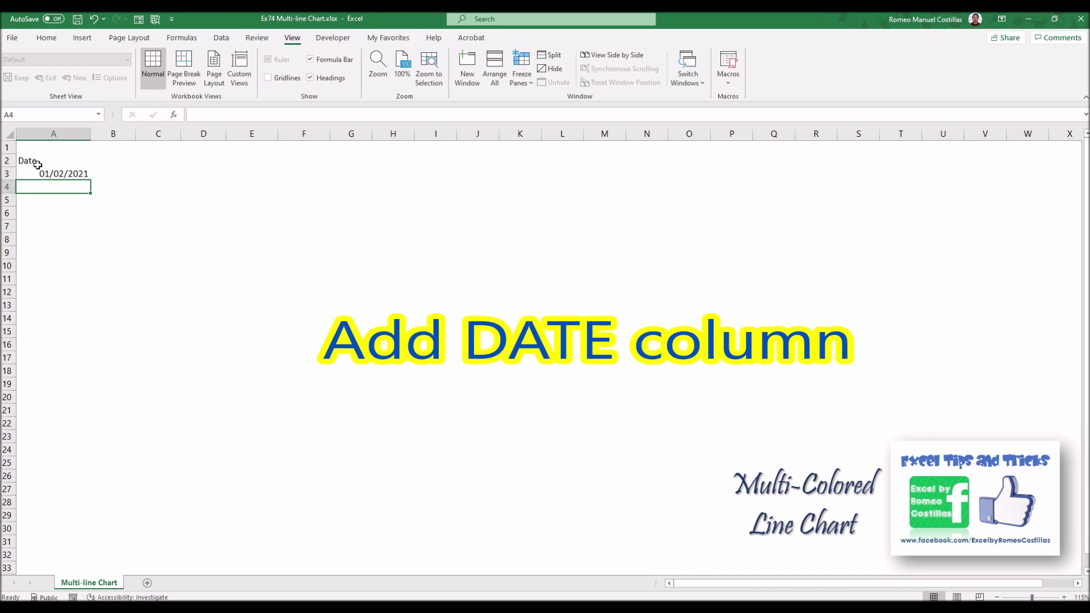
- Enter =A3+1 in A4 and fill it down to A30 to list dates through 28/02/2021
type("=A3+1")
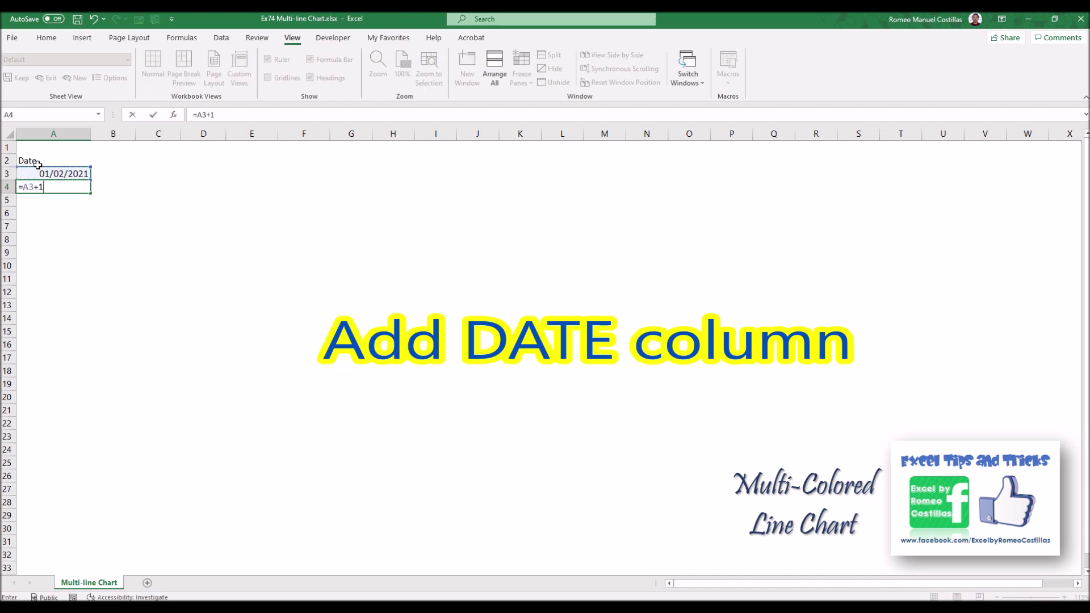
key("Return")
key("Up")
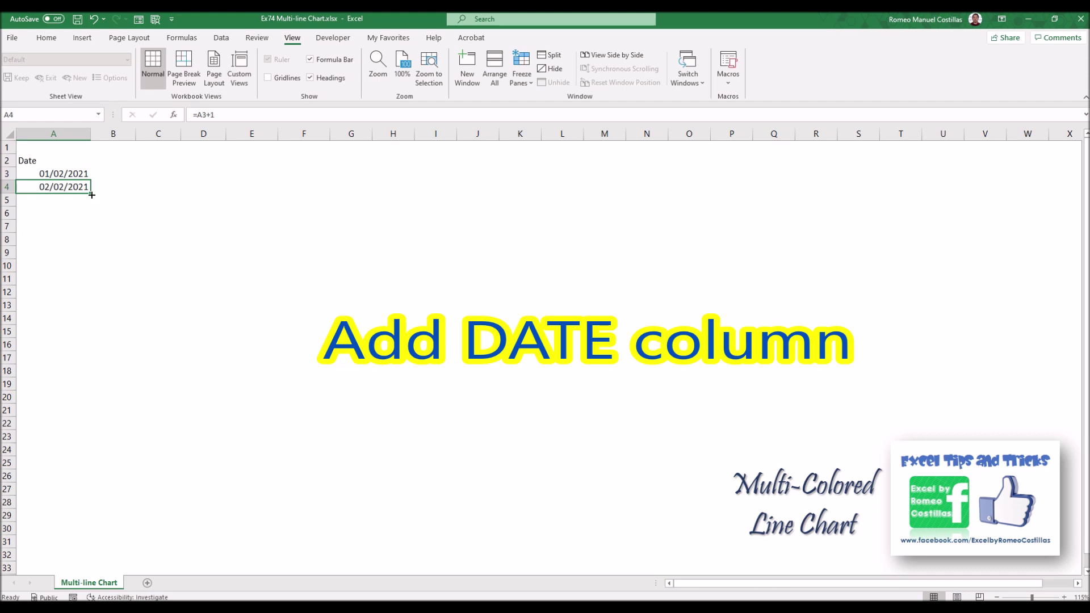
left_click_drag(91, 201, 93, 518)
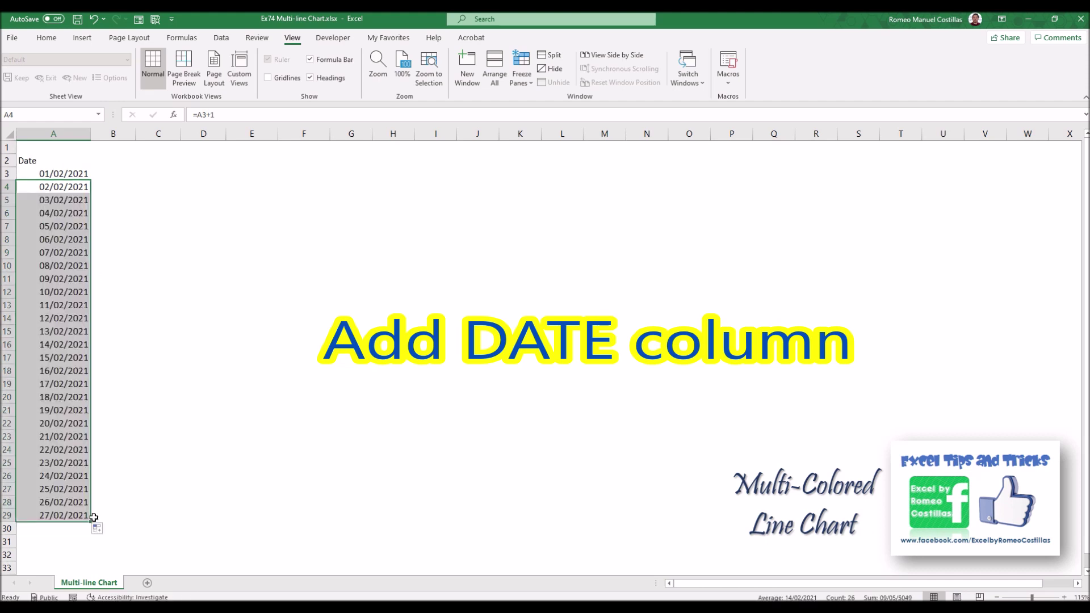
left_click_drag(90, 520, 88, 533)
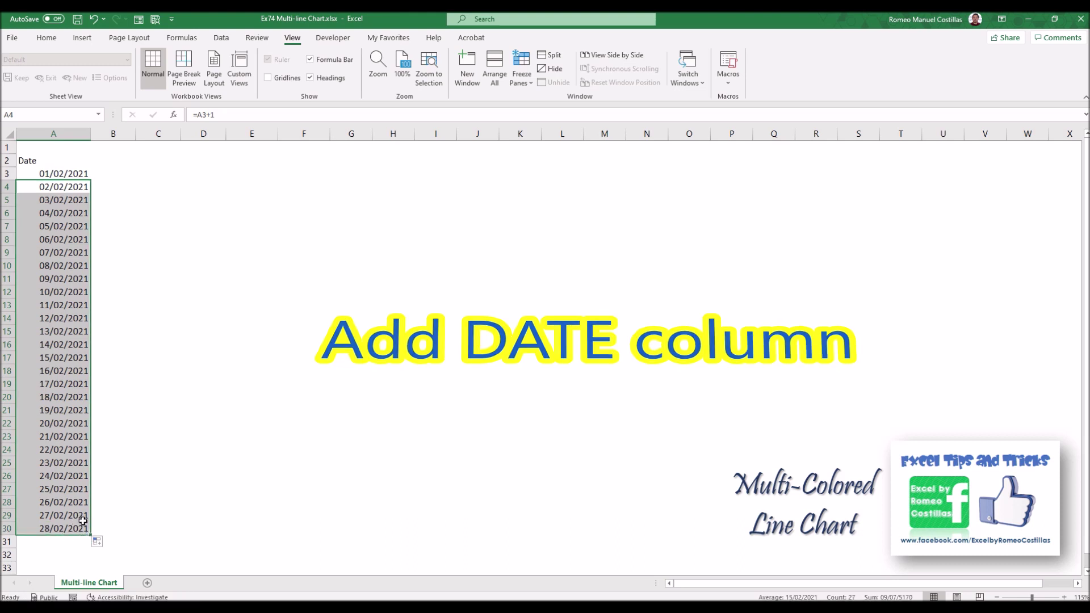
- Center the contents of A2:H30 both vertically and horizontally
left_click_drag(54, 160, 402, 529)
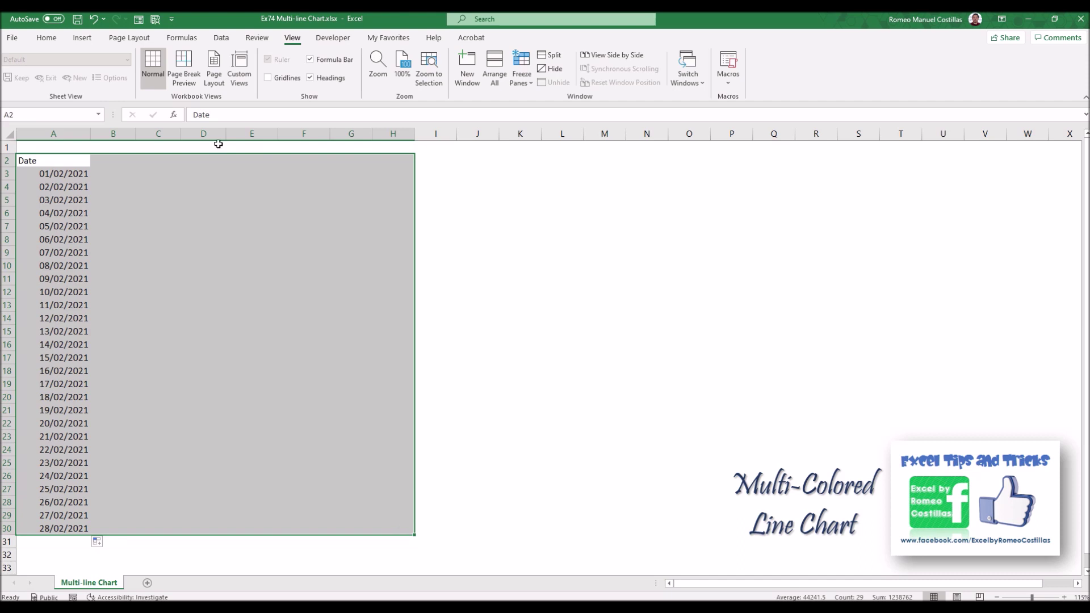
left_click(47, 38)
left_click(244, 59)
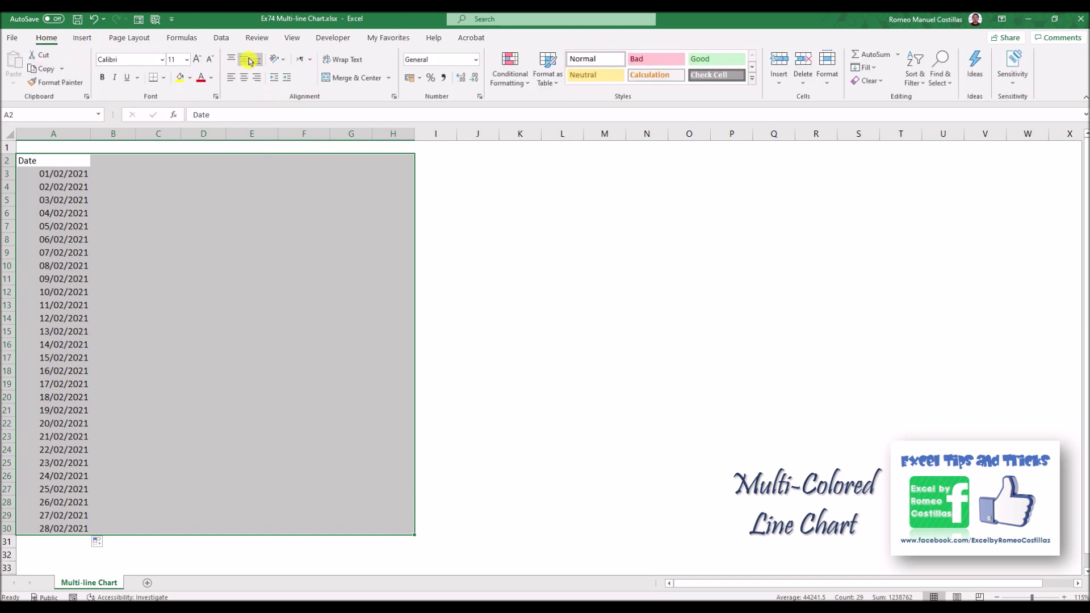
left_click(244, 77)
- Add the header Value in B2 and format B3:B30 as percentages
left_click(126, 171)
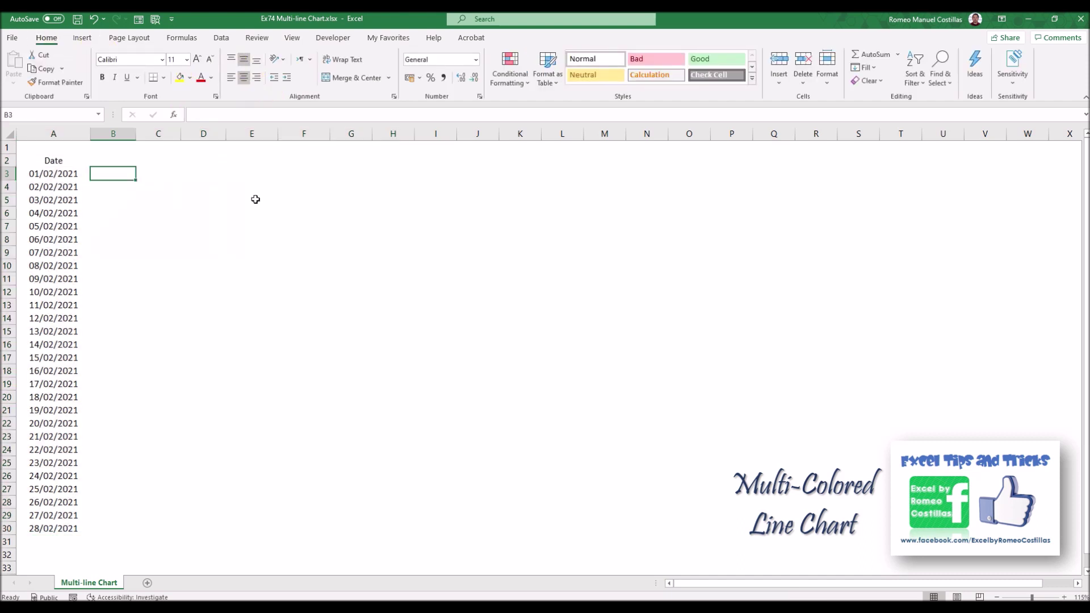
key("Up")
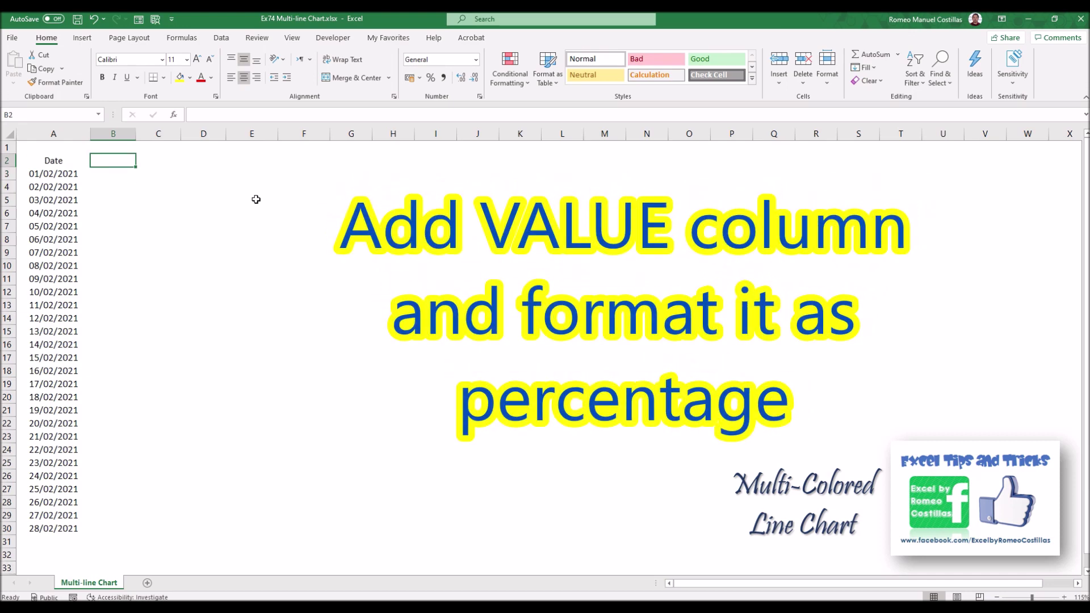
type("Value")
key("Return")
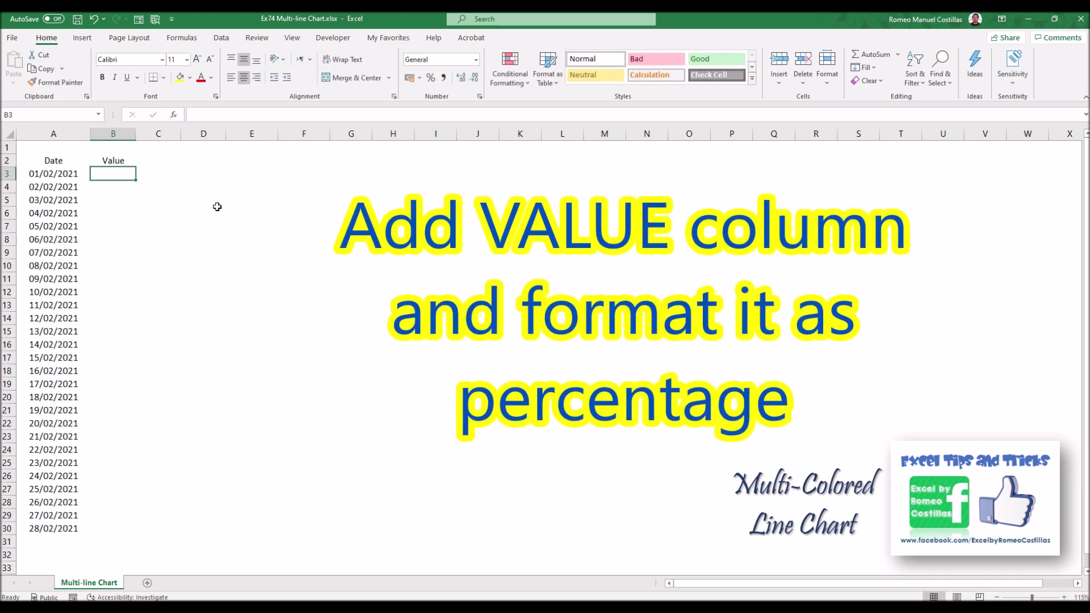
left_click(359, 518, "shift")
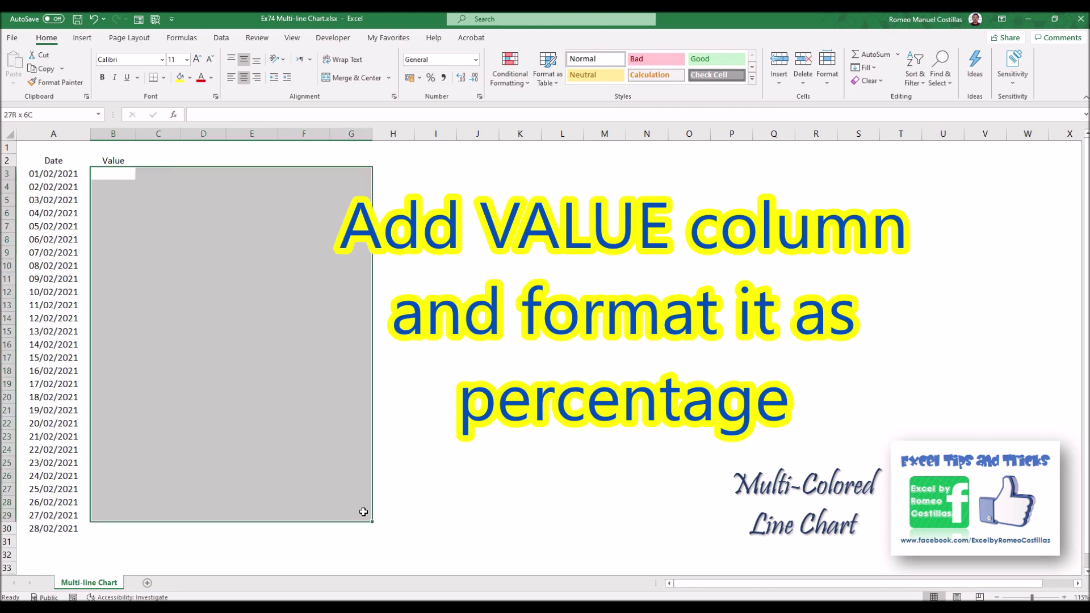
left_click(114, 528, "shift")
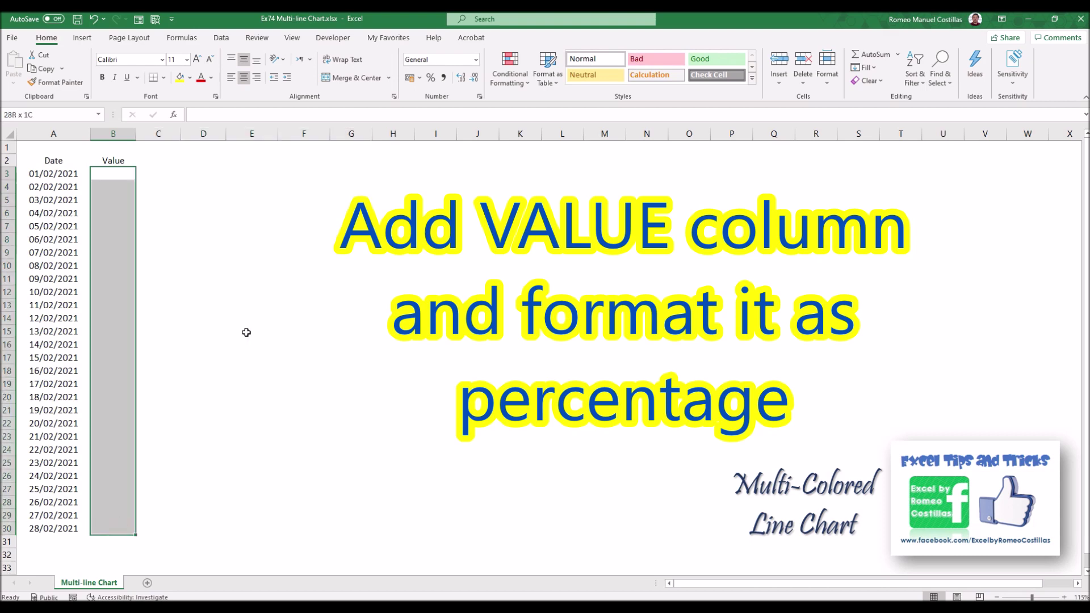
left_click(430, 77)
- Enter the percentages 81, 94, 80, 85, 99, 7, 49, 61, 20 and 14 in B3:B12
left_click(117, 175)
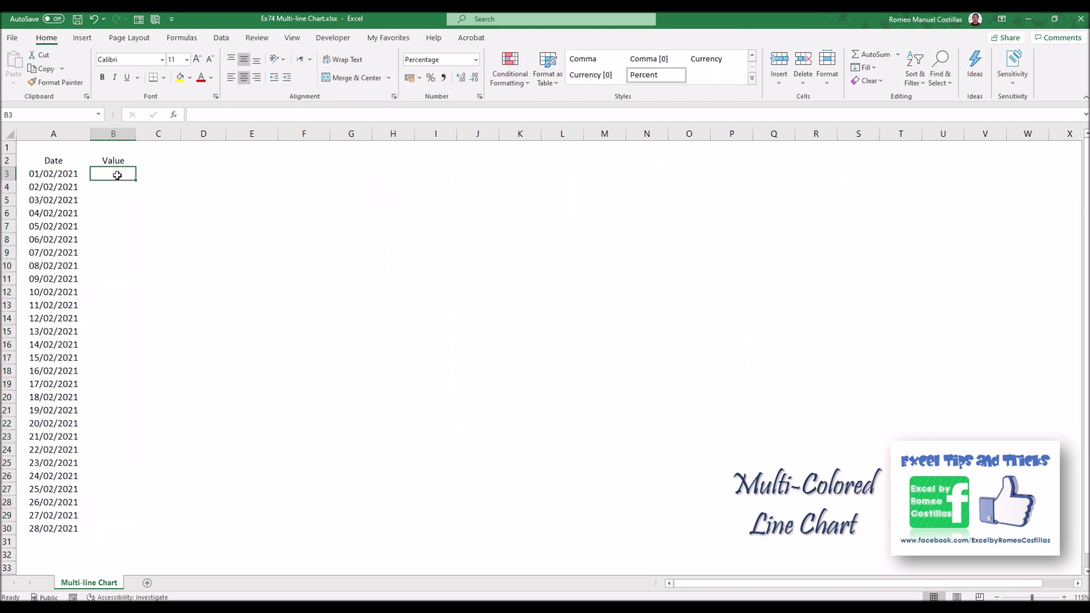
type("81")
key("Return")
type("94")
key("Return")
type("80")
key("Return")
type("85")
key("Return")
type("99")
key("Return")
type("7")
key("Return")
type("49")
key("Return")
type("61 20")
key("Return")
type("14")
key("Return")
- Enter the percentages 46, 75, 69, 37, 71, 85, 25, 23, 15, 16, 7, 5, 25, 28, 52, 21, 15 and 5 in B13:B30
type("46")
key("Return")
type("75")
key("Return")
type("69")
key("Return")
type("37")
key("Return")
type("71")
key("Return")
type("85")
key("Return")
type("25% 23% 15% 16% 7% 5% 25% 28")
key("Return")
type("52")
key("Return")
type("21")
key("Return")
type("15 5")
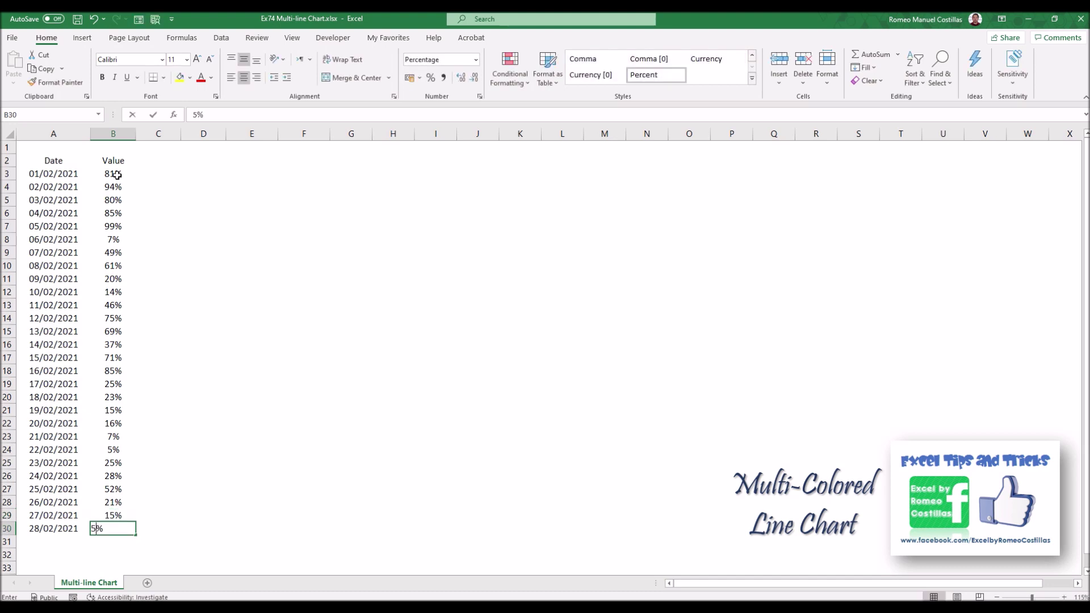
key("Return")
- Add the column headers Low in C2 and High in D2
left_click(159, 163)
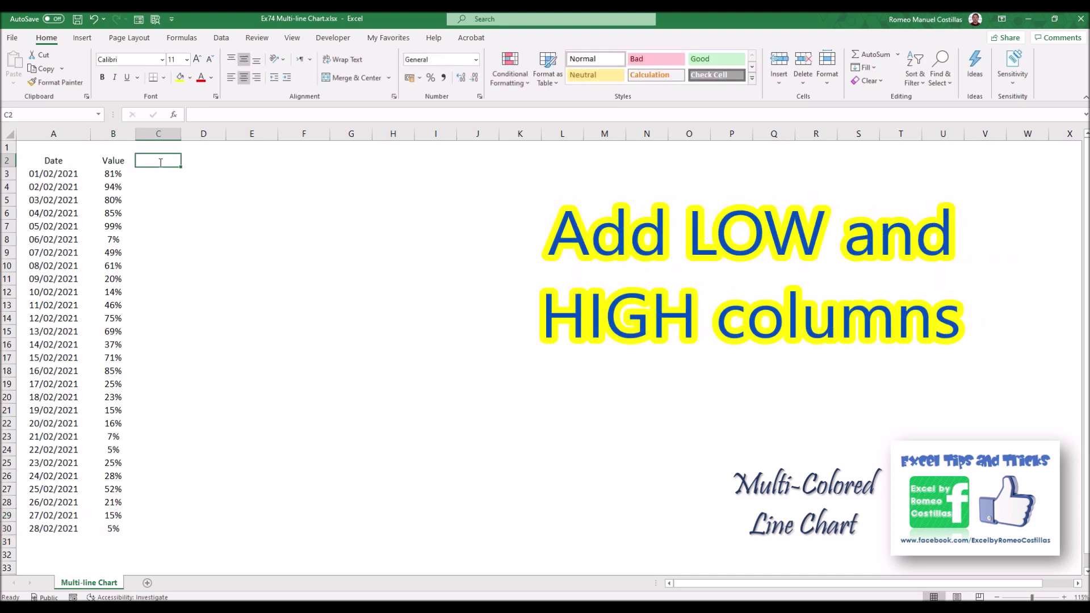
type("Low")
key("Tab")
type("High")
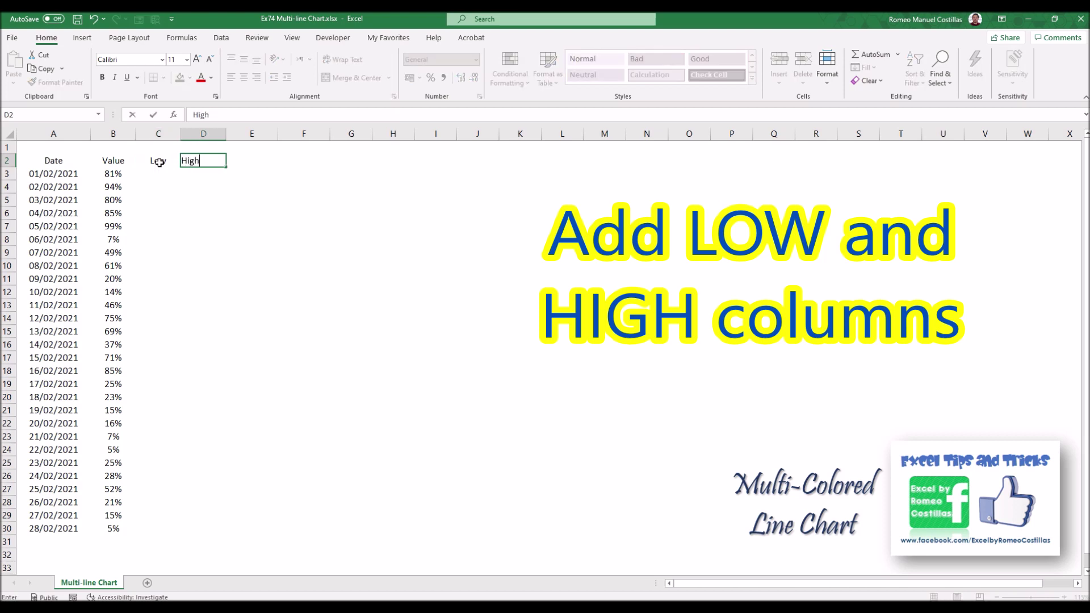
key("Return")
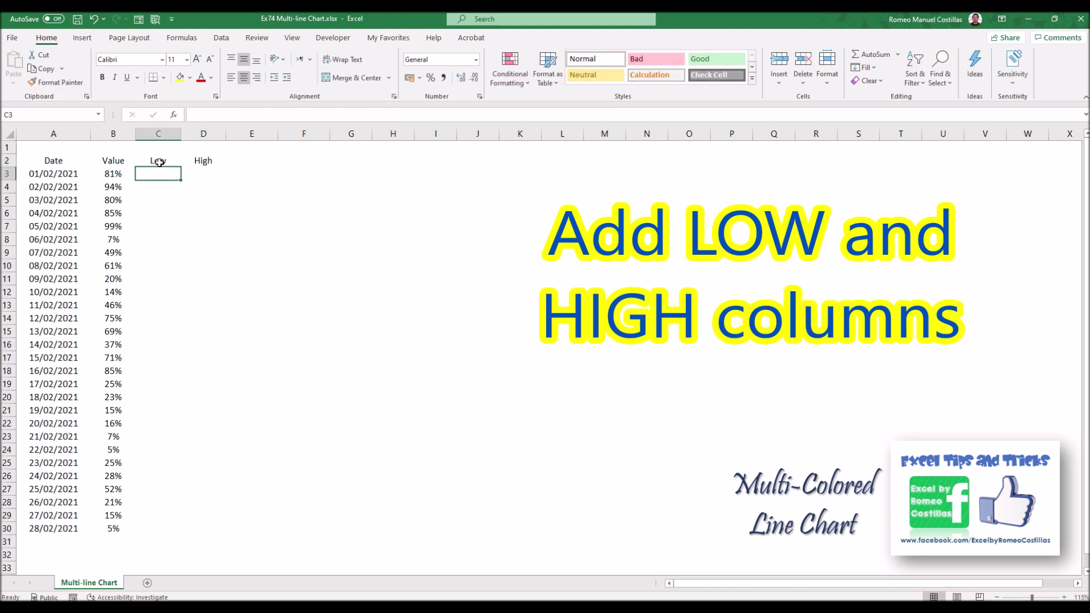
- Enter the thresholds above the headers: 40% in C1 for Low and 80% in D1 for High
key("Up")
key("Up")
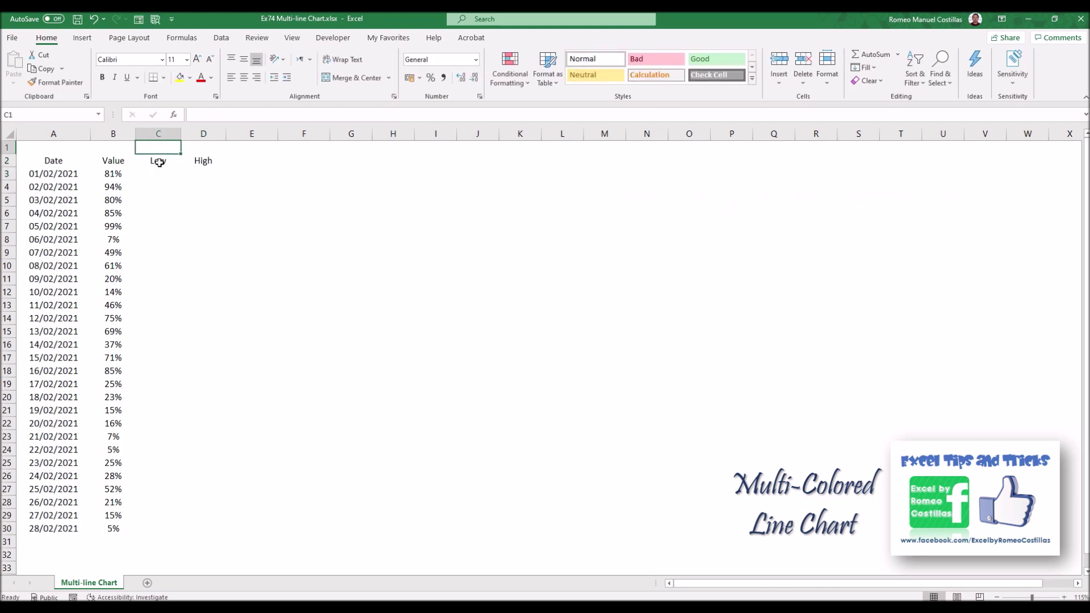
type("40")
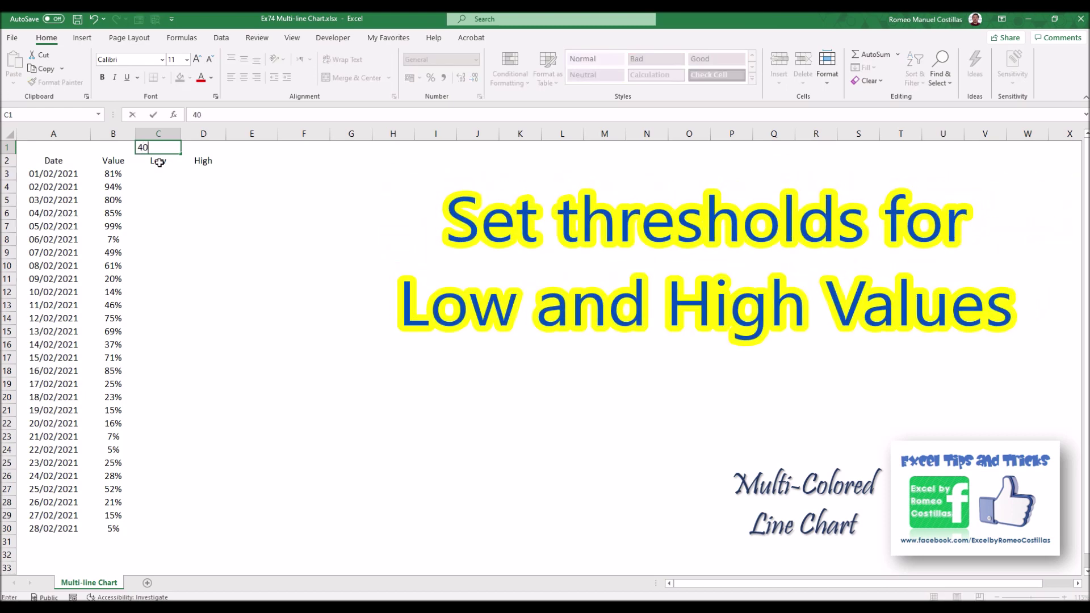
key("Tab")
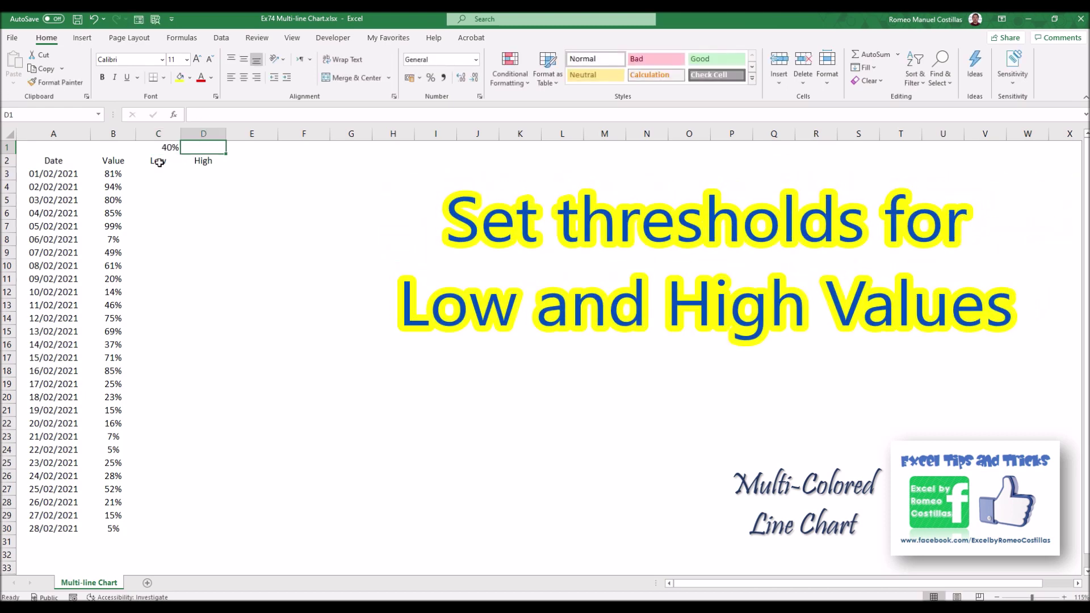
type("8")
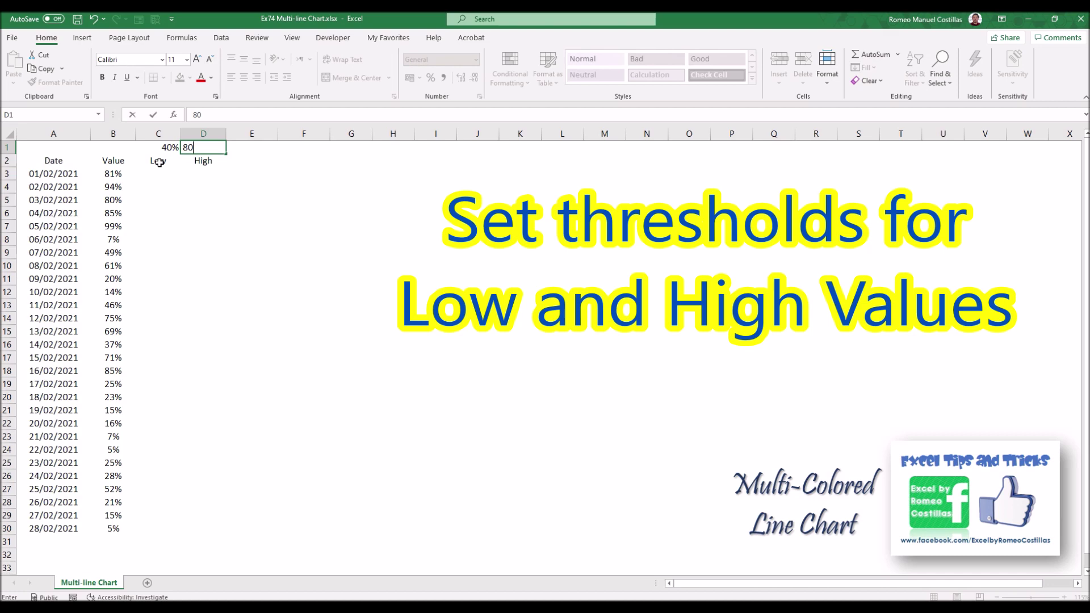
type("0")
key("Return")
- Center the two threshold cells C1:D1 vertically and horizontally
key("Up")
key("Left")
key("shift+Right")
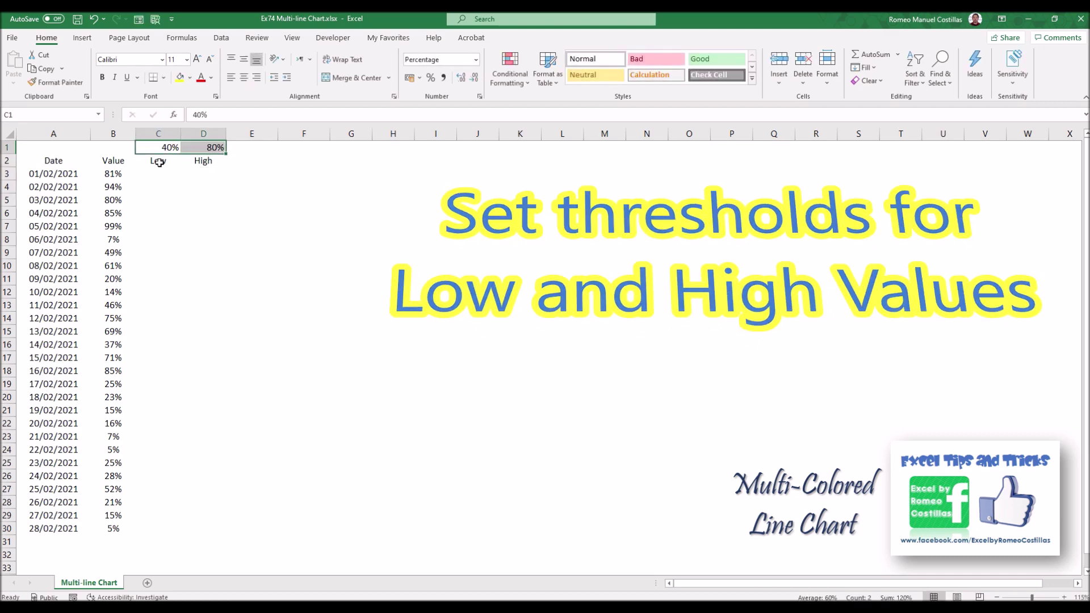
left_click(243, 59)
left_click(243, 77)
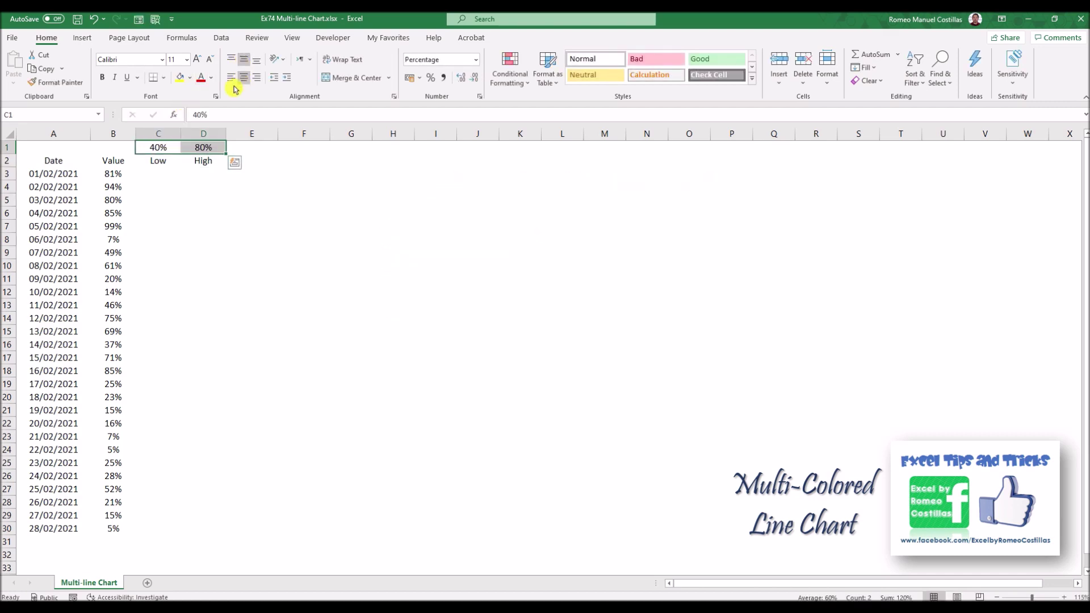
- Format the thresholds in C1:D1 as bold red text at font size 9
left_click(202, 80)
left_click(102, 78)
left_click(181, 60)
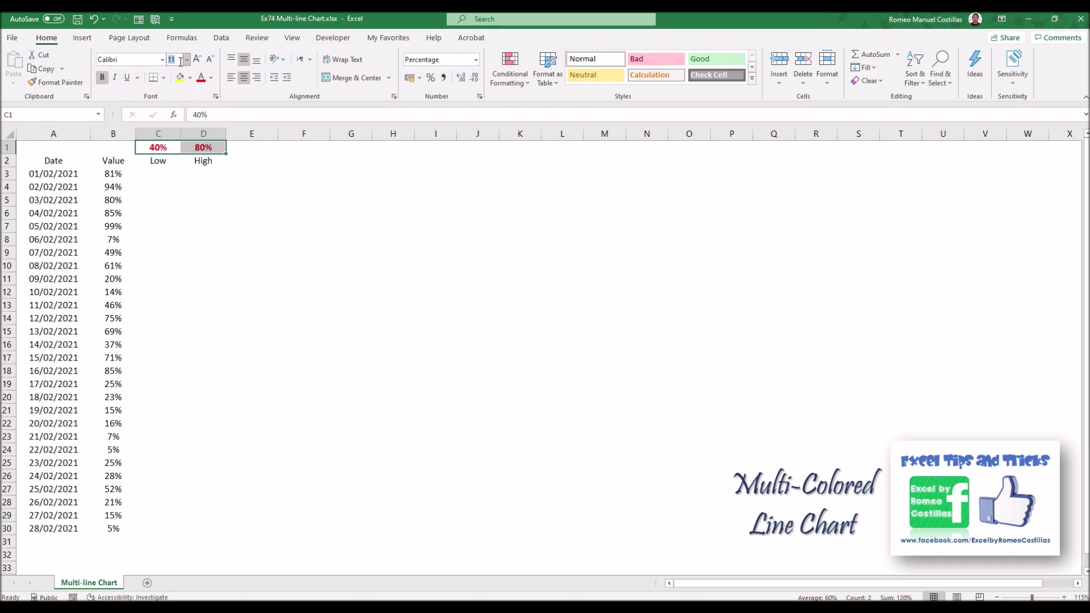
type("9")
key("Return")
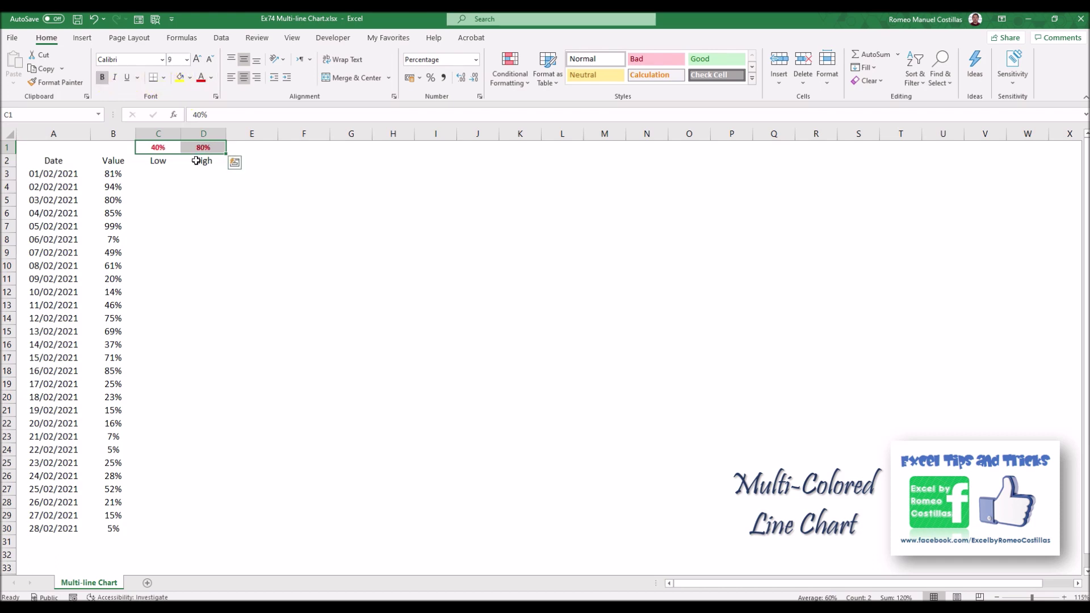
- Enter =IF($B3<=$C$1,$B3,NA()) in C3 and fill the formula down through C30
left_click(159, 174)
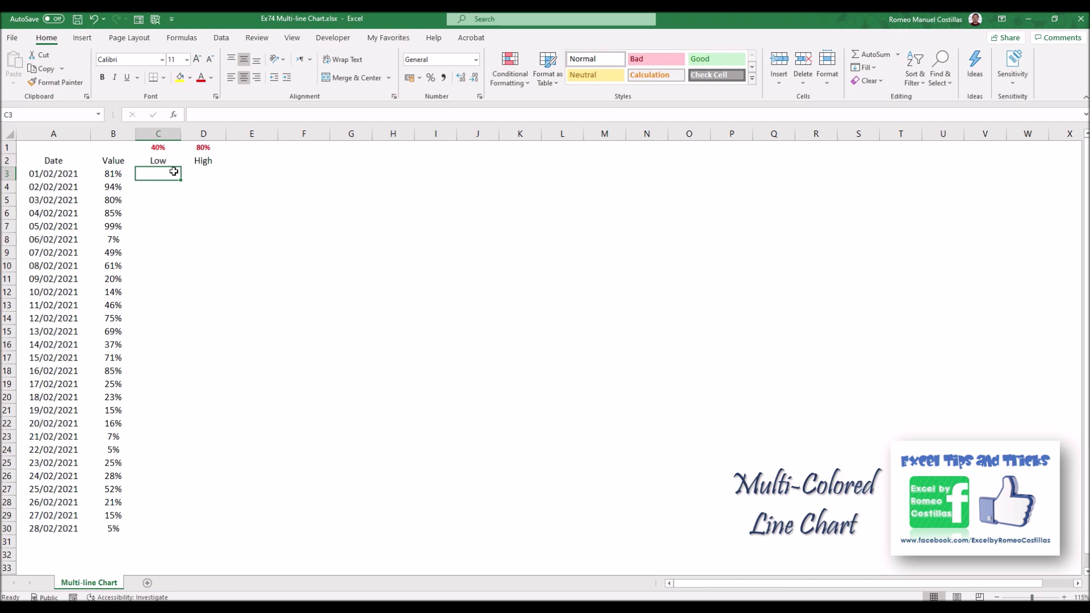
type("=")
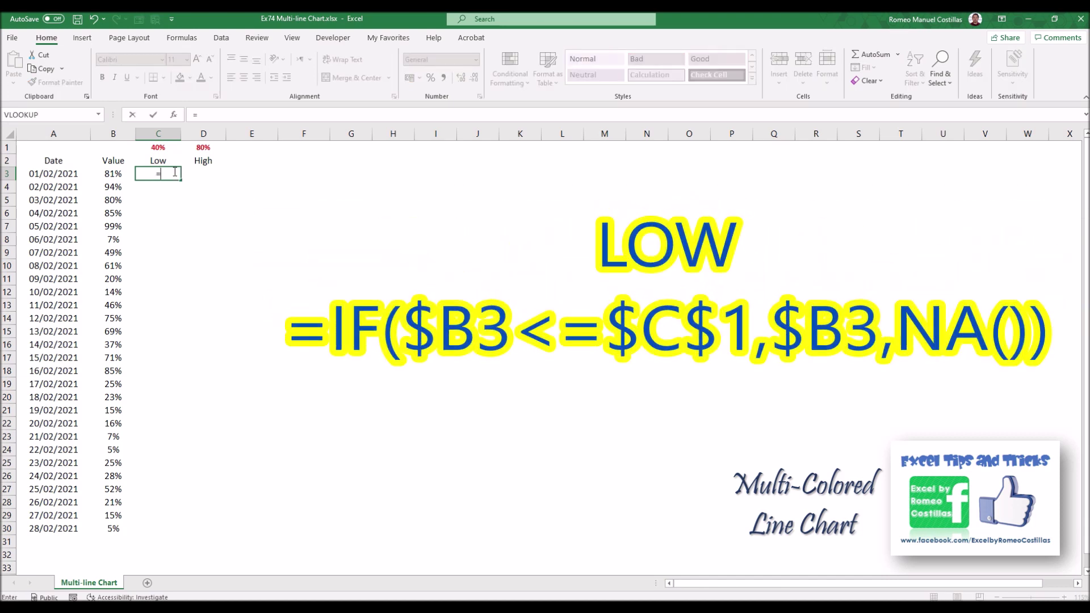
type("IF(")
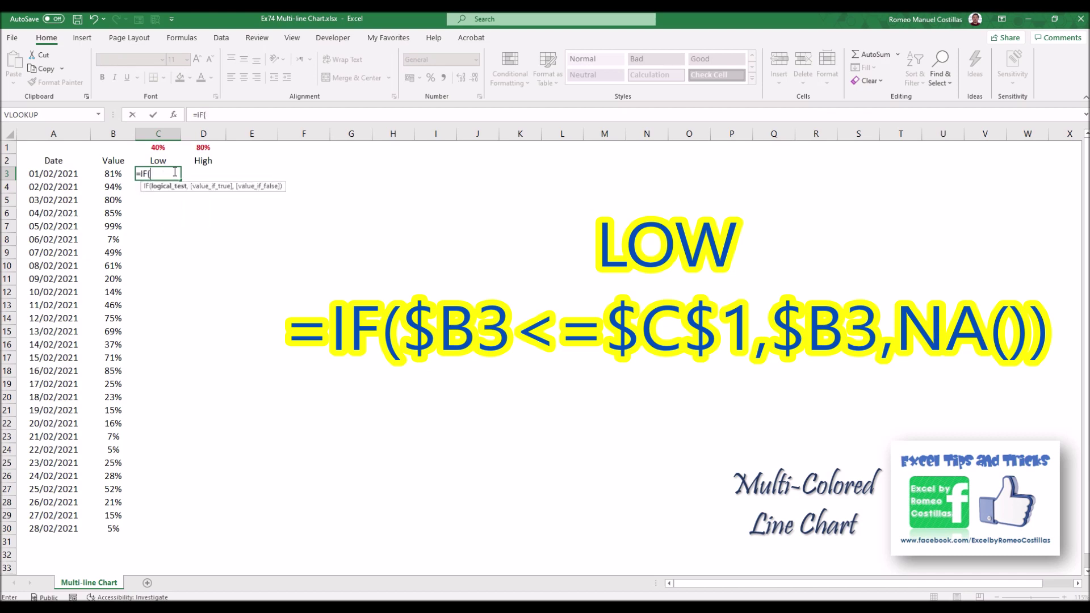
key("Left")
key("F4")
key("F4")
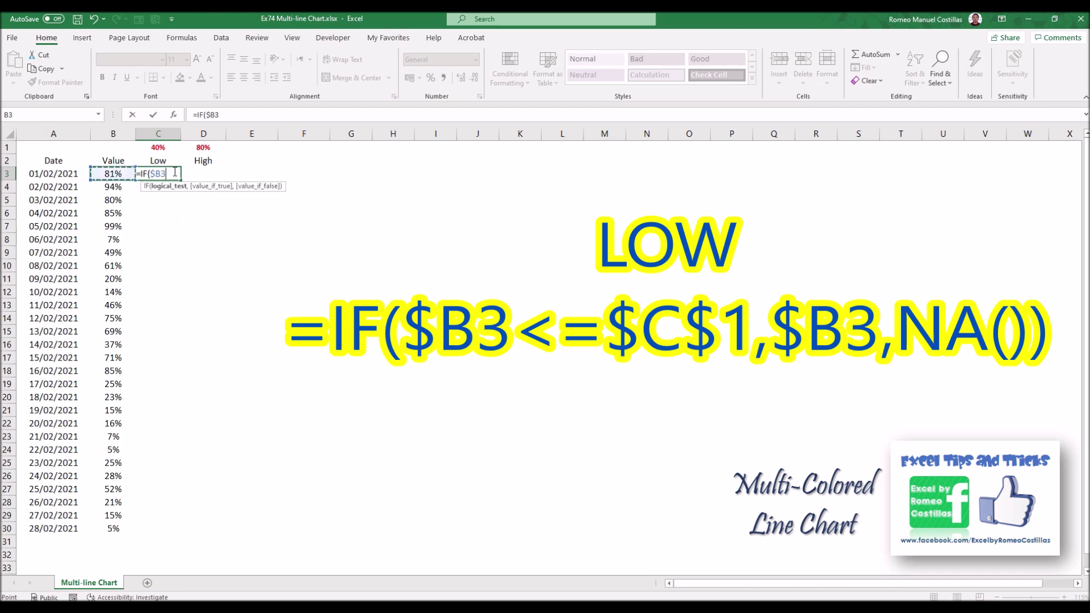
type("<=")
key("Up")
key("Up")
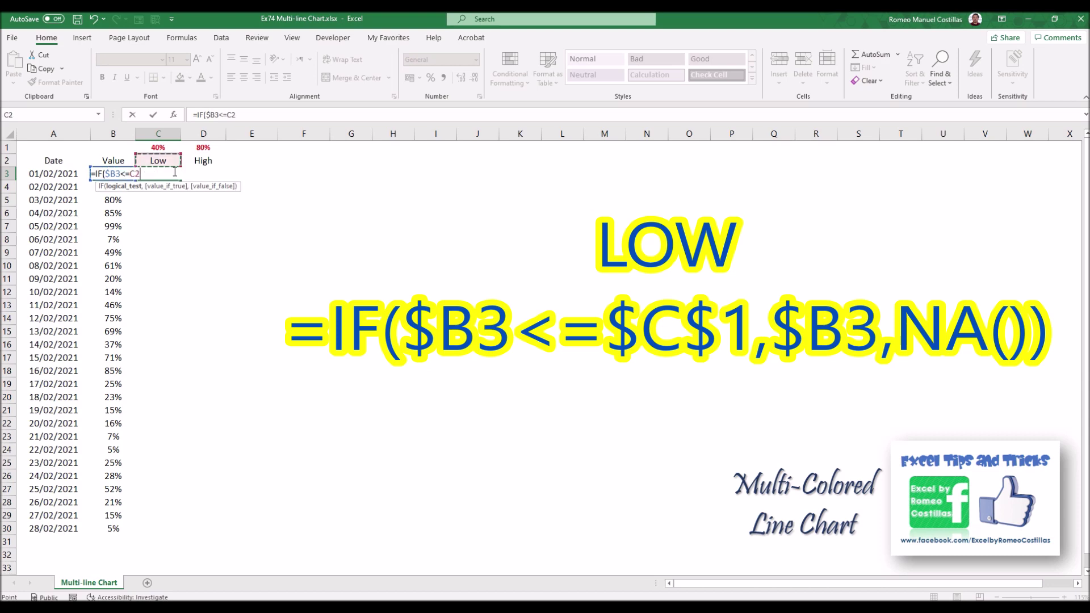
key("F4")
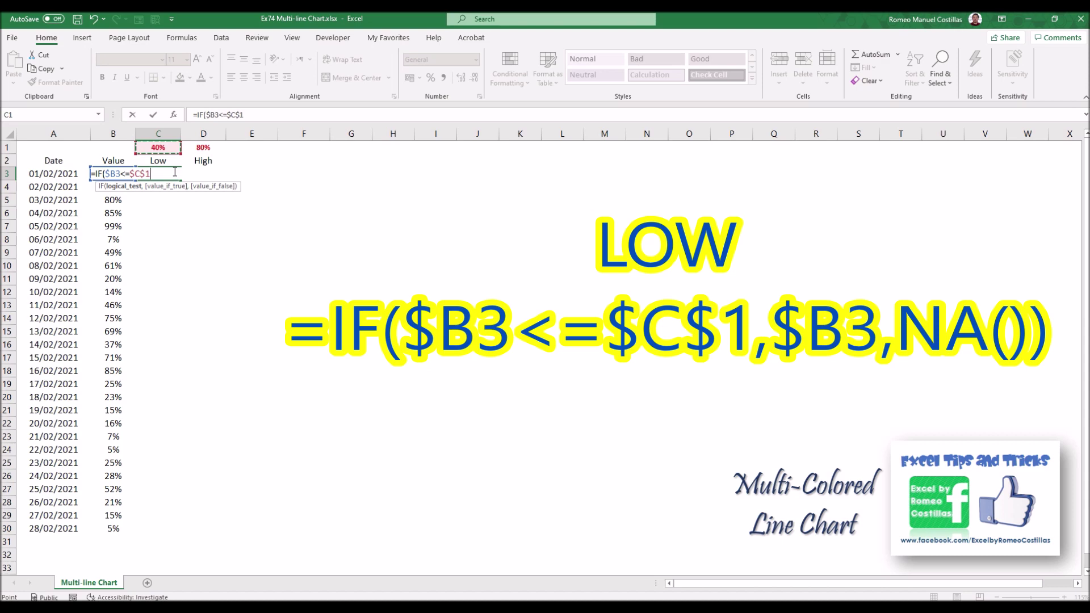
type(",")
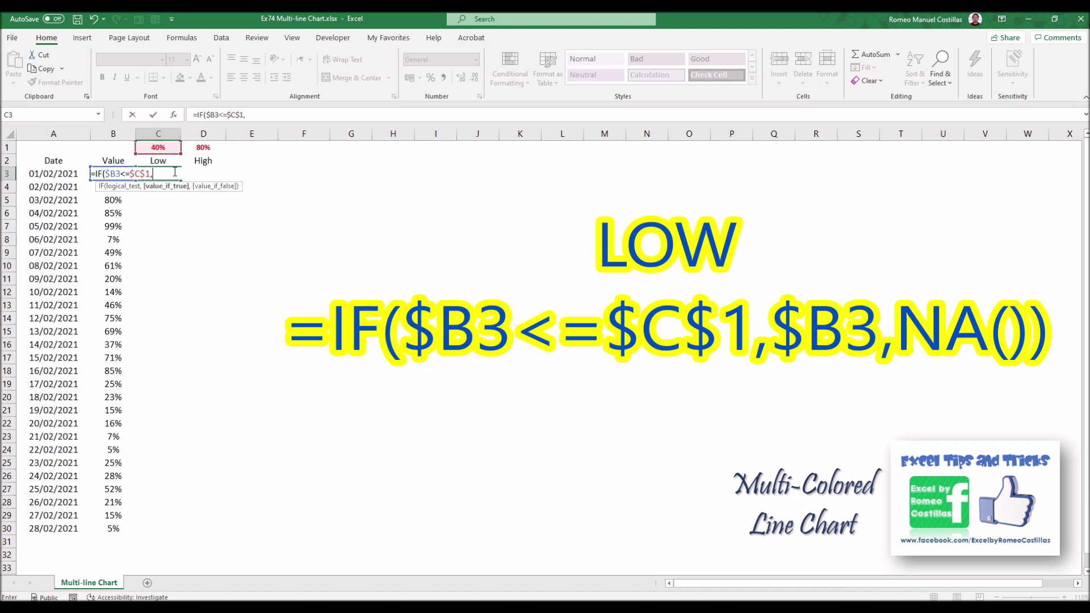
key("Left")
key("F4")
key("F4")
type(",n")
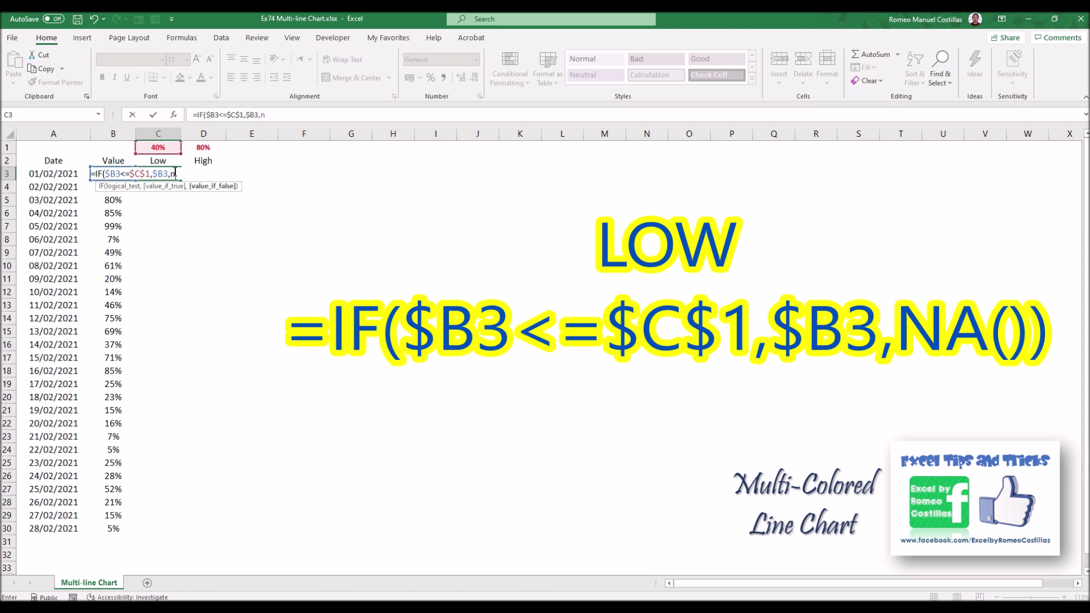
type("a())")
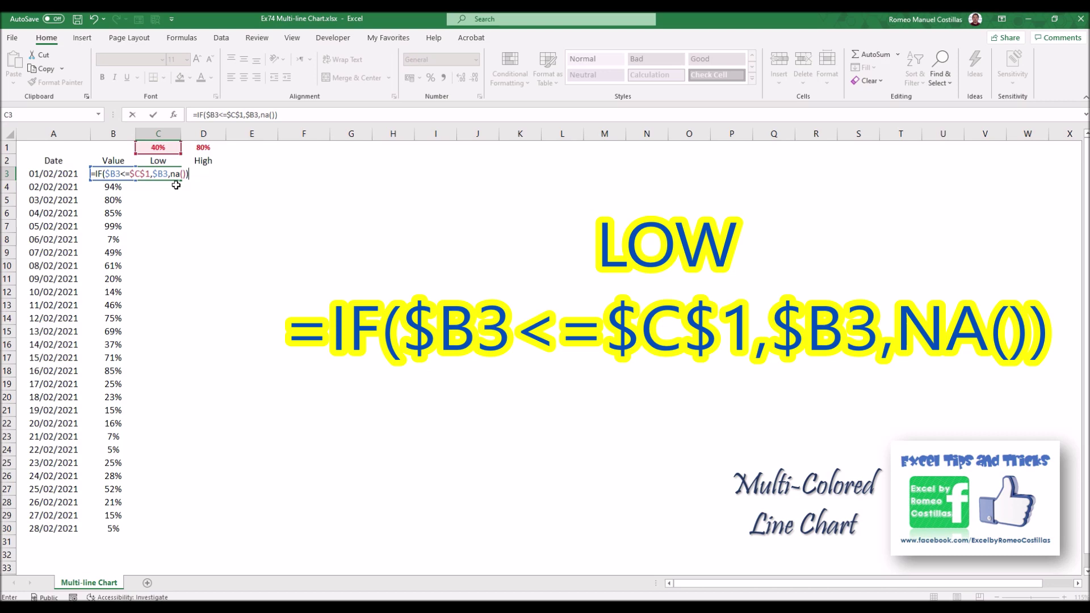
key("ctrl+Return")
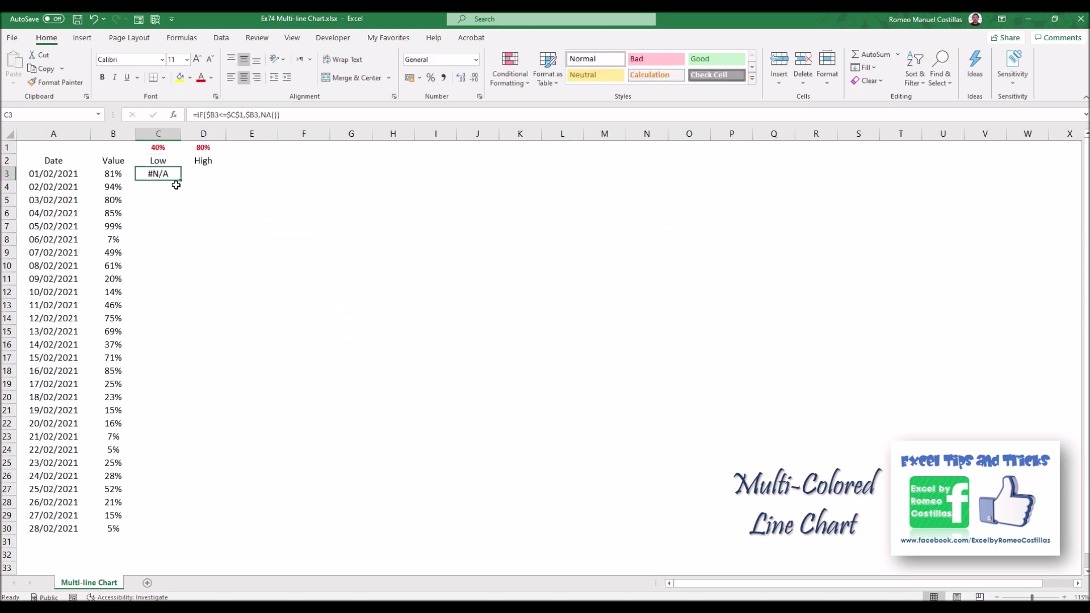
left_click_drag(181, 183, 178, 533)
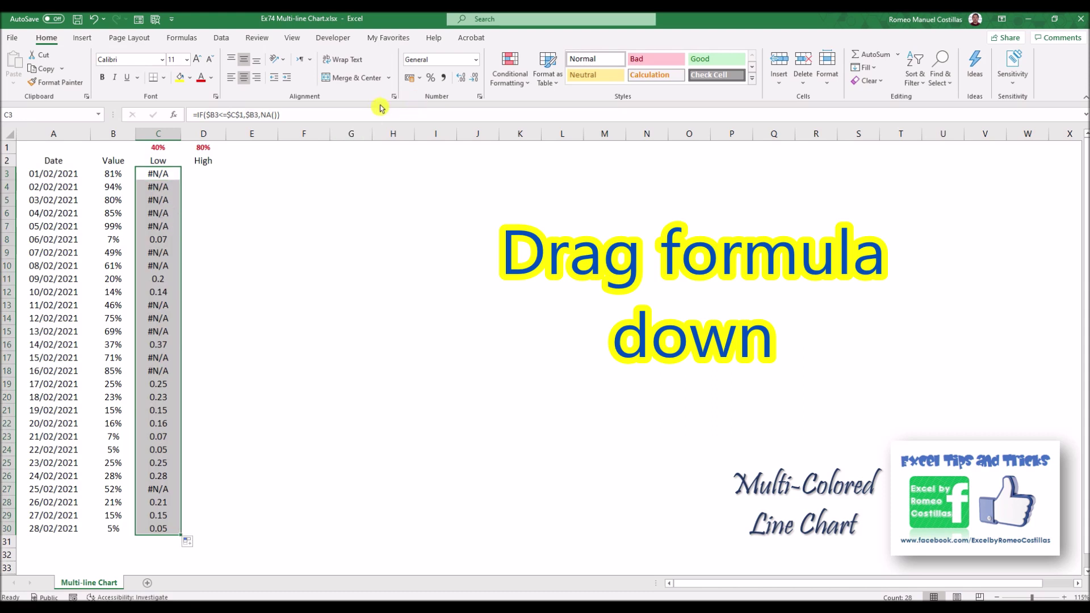
- Format the Low formula results in C3:C30 as percentages
left_click(430, 77)
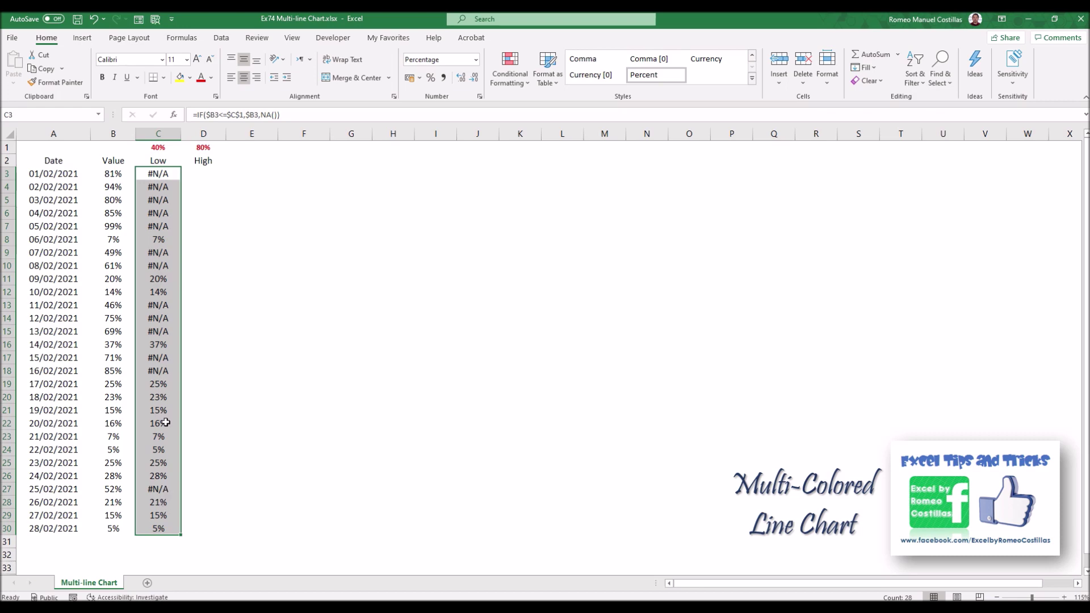
- Enter the High formula =IF($B3>=$D$1,$B3,NA()) in D3
left_click(206, 175)
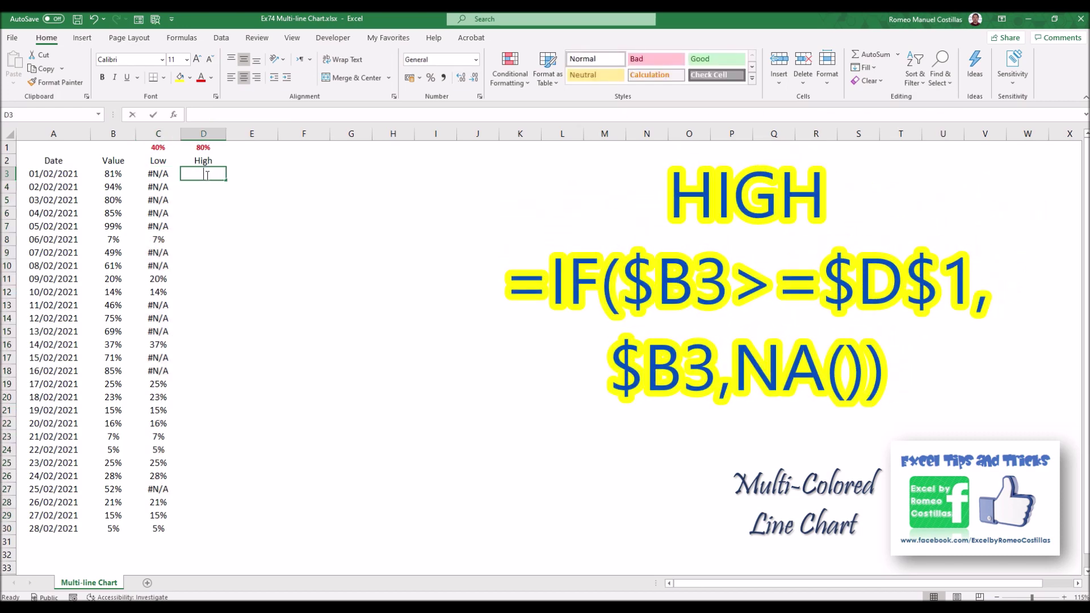
type("=IF(")
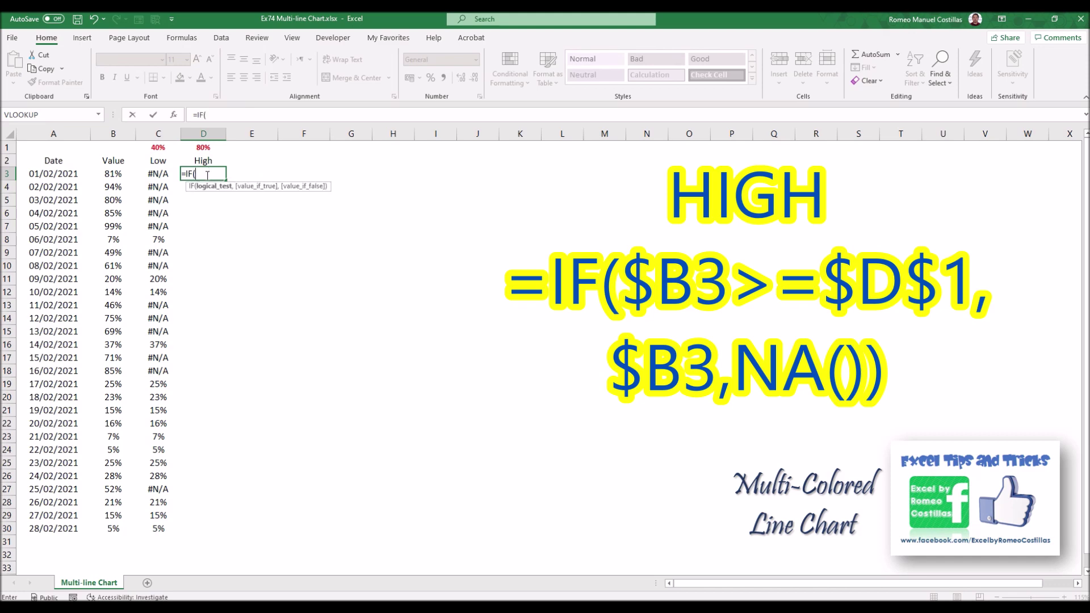
left_click(121, 176)
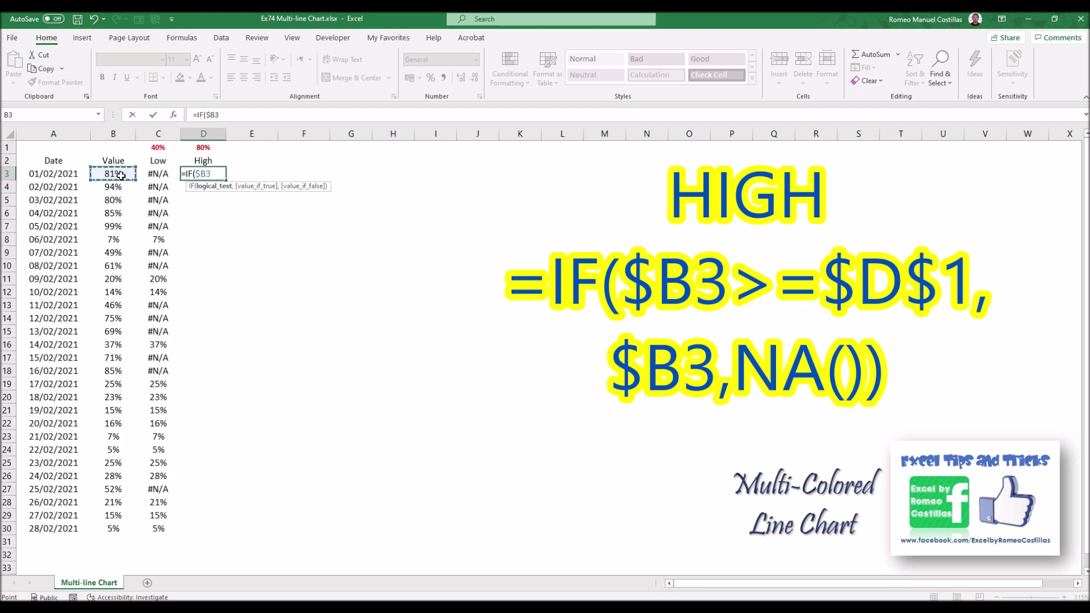
type(">=")
left_click(193, 147)
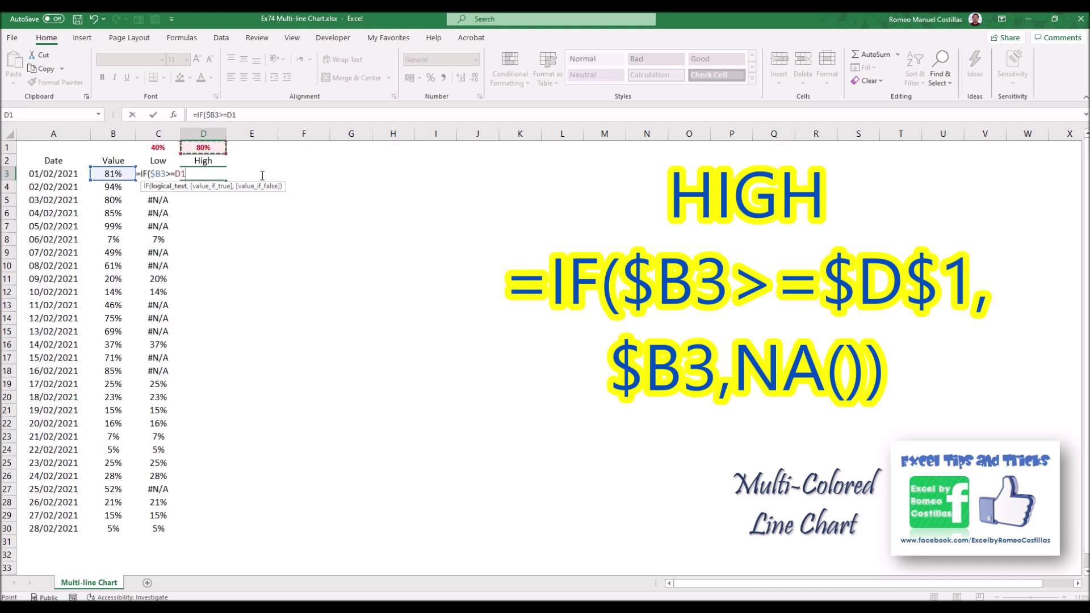
key("F4")
type(",")
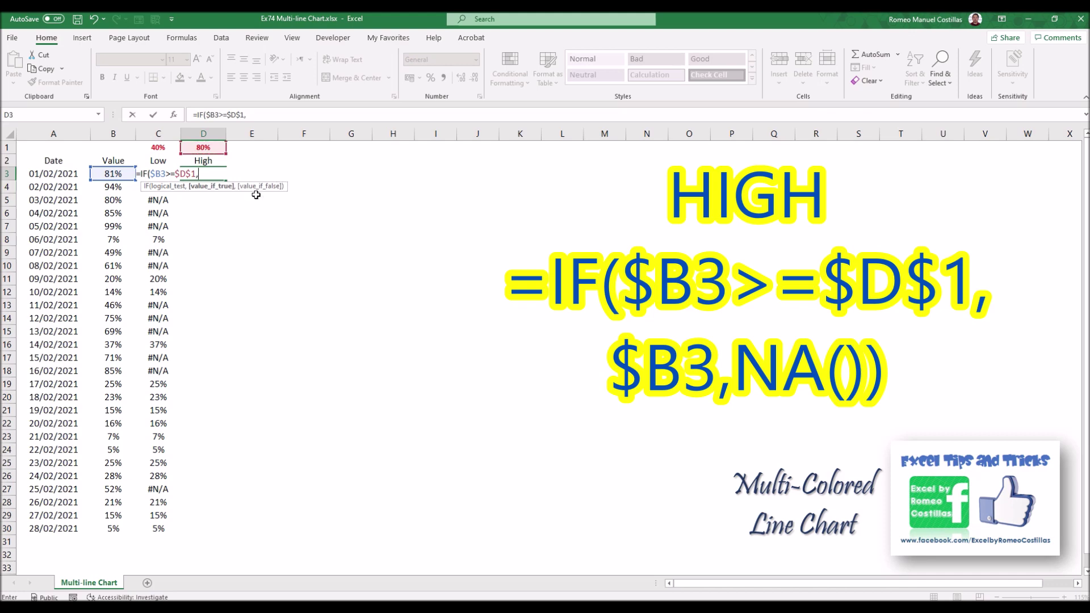
left_click(119, 174)
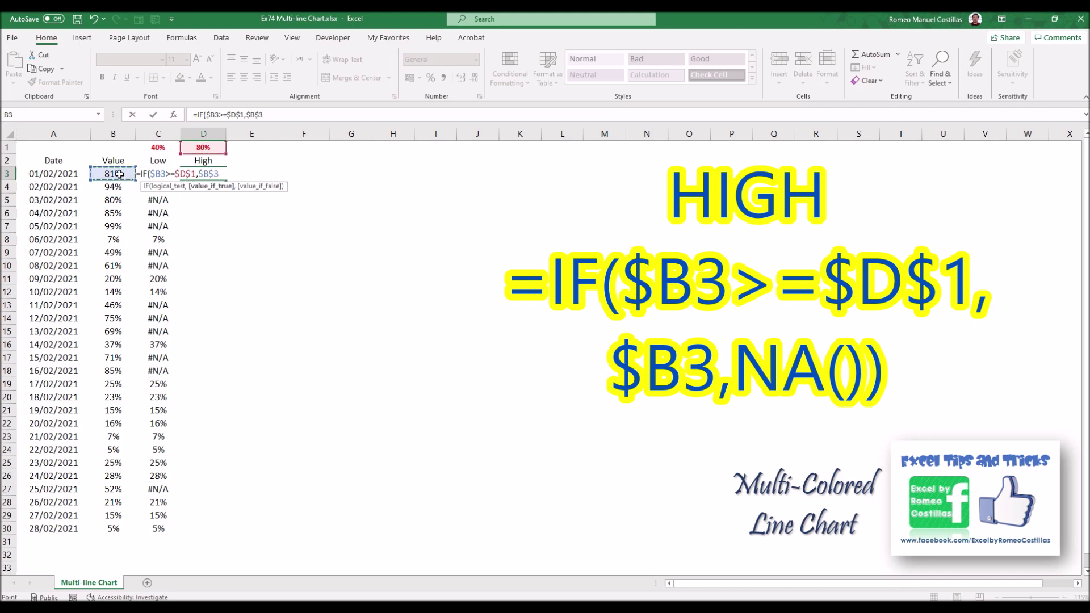
type(",na())")
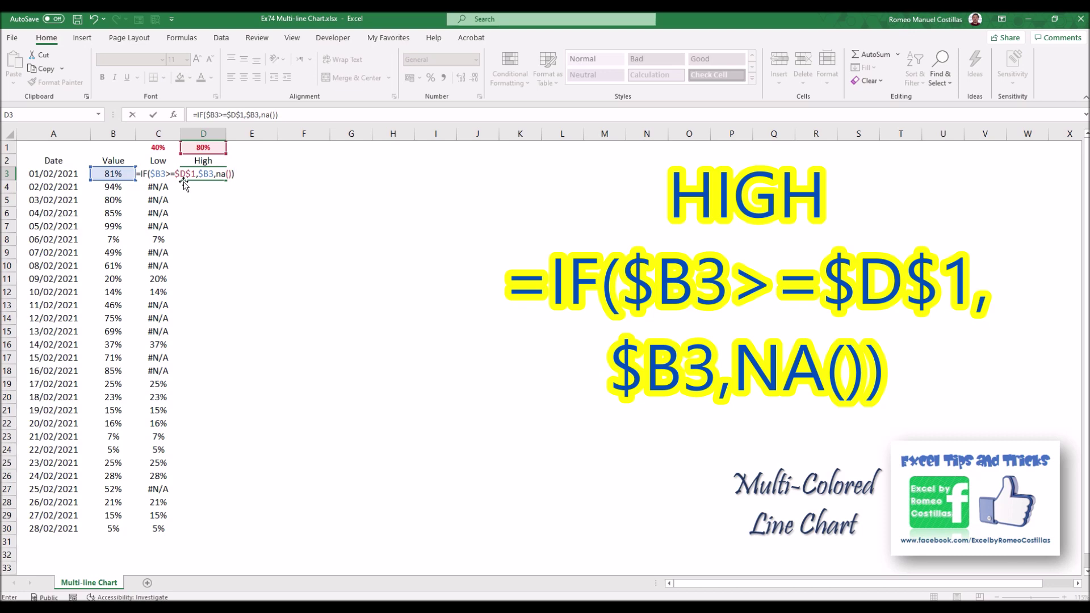
key("Return")
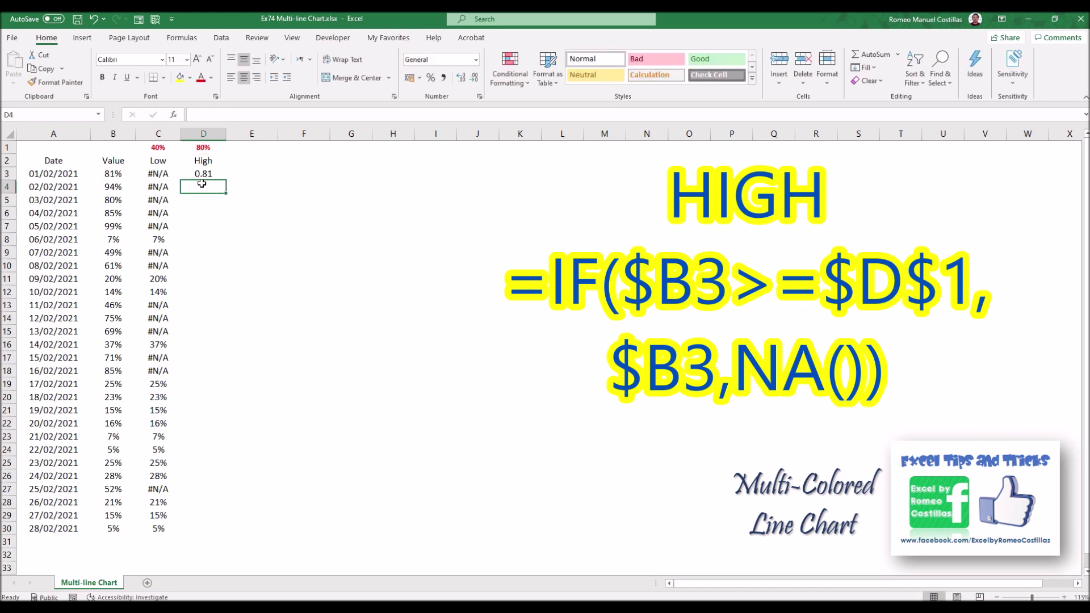
- Format D3 as a percentage and fill its formula down through D30
left_click(205, 174)
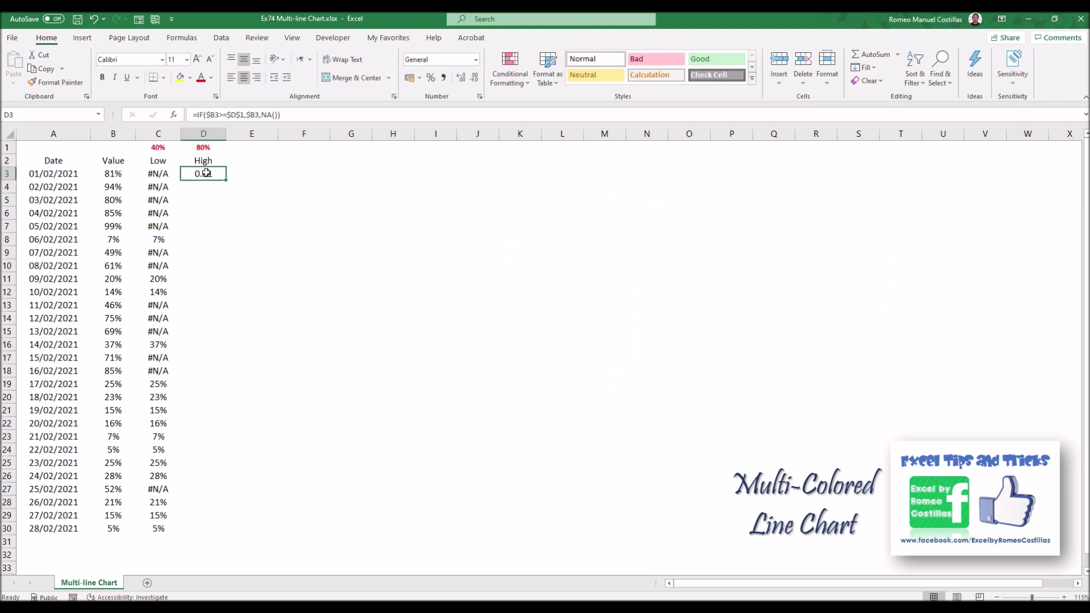
left_click(443, 77)
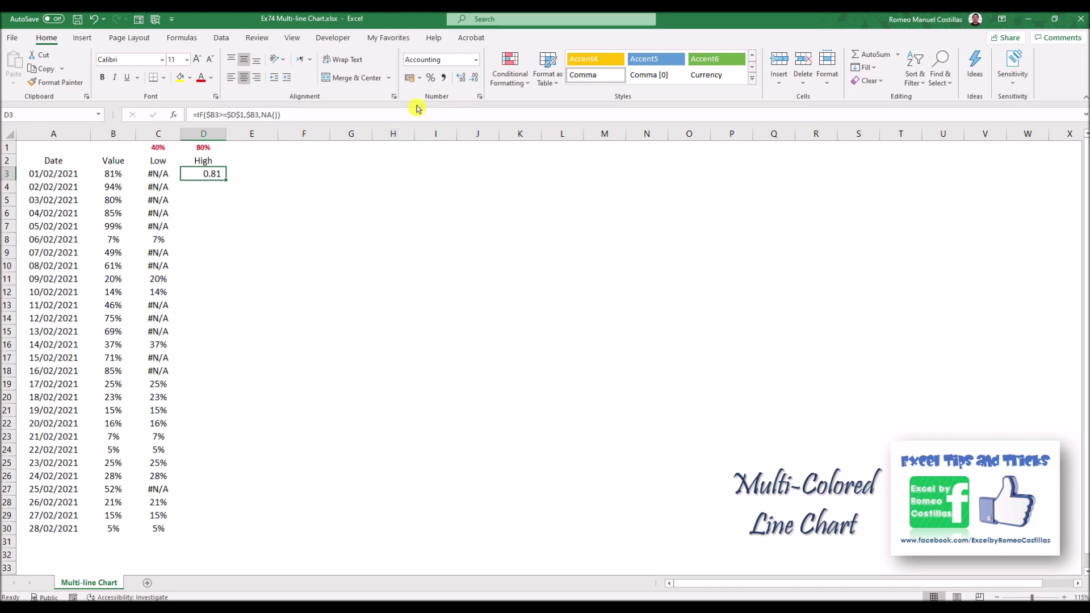
left_click(430, 77)
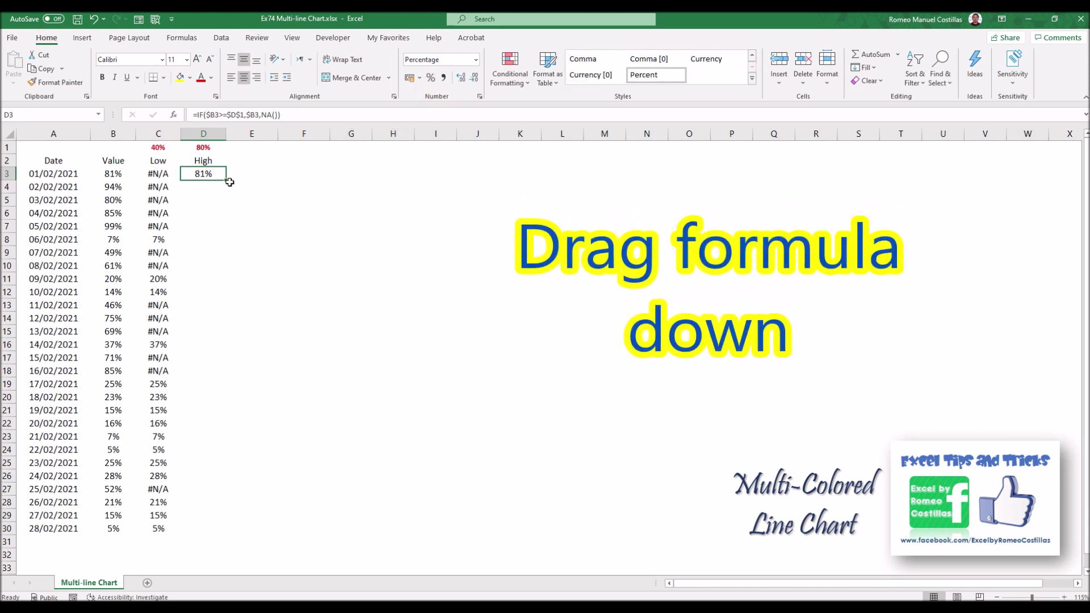
left_click_drag(227, 182, 229, 535)
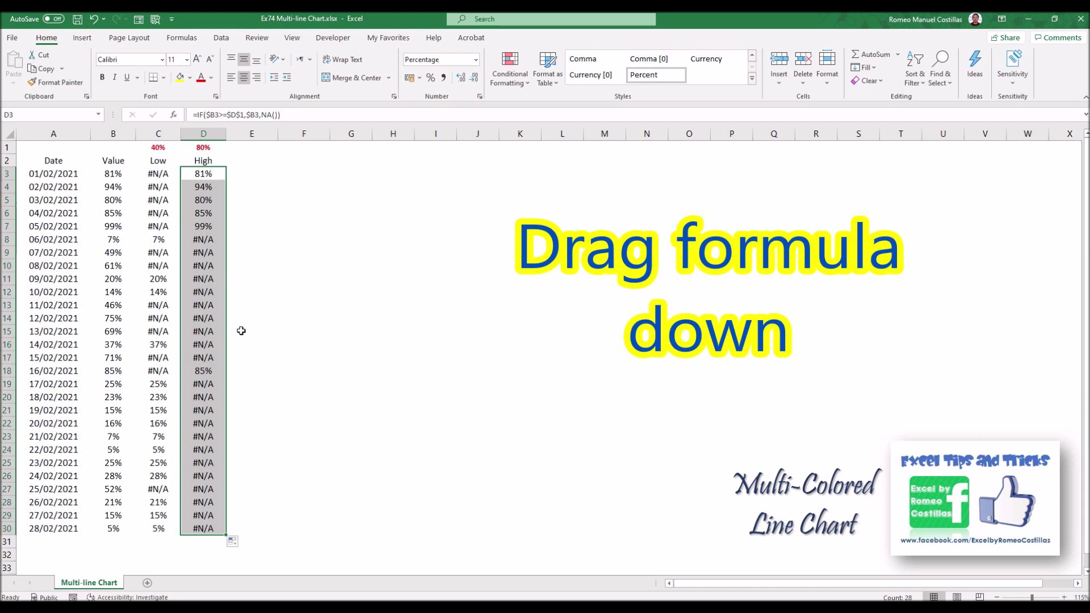
left_click(212, 241)
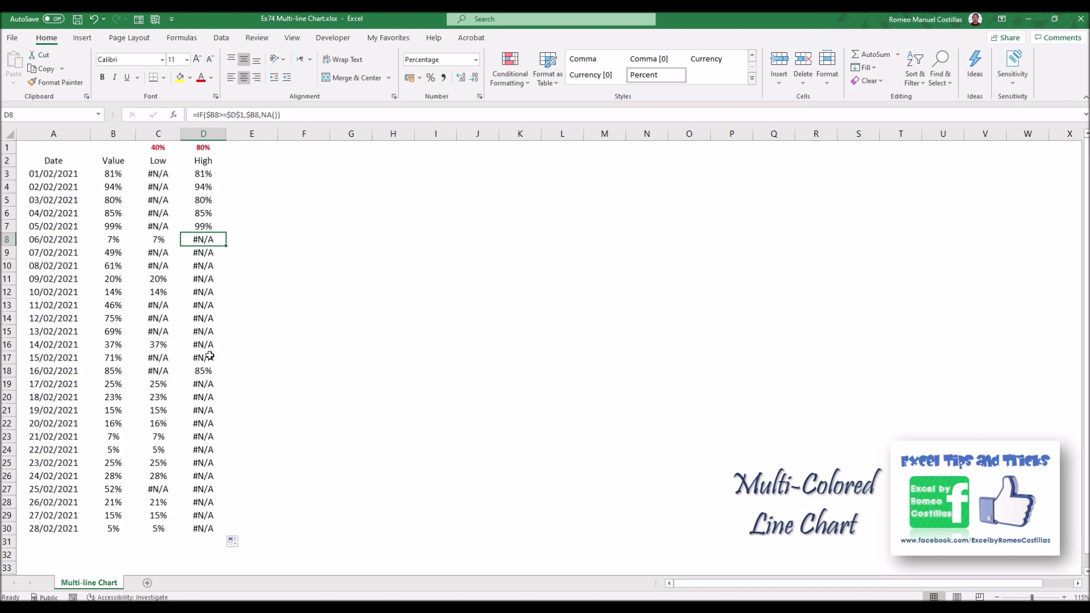
left_click(211, 373)
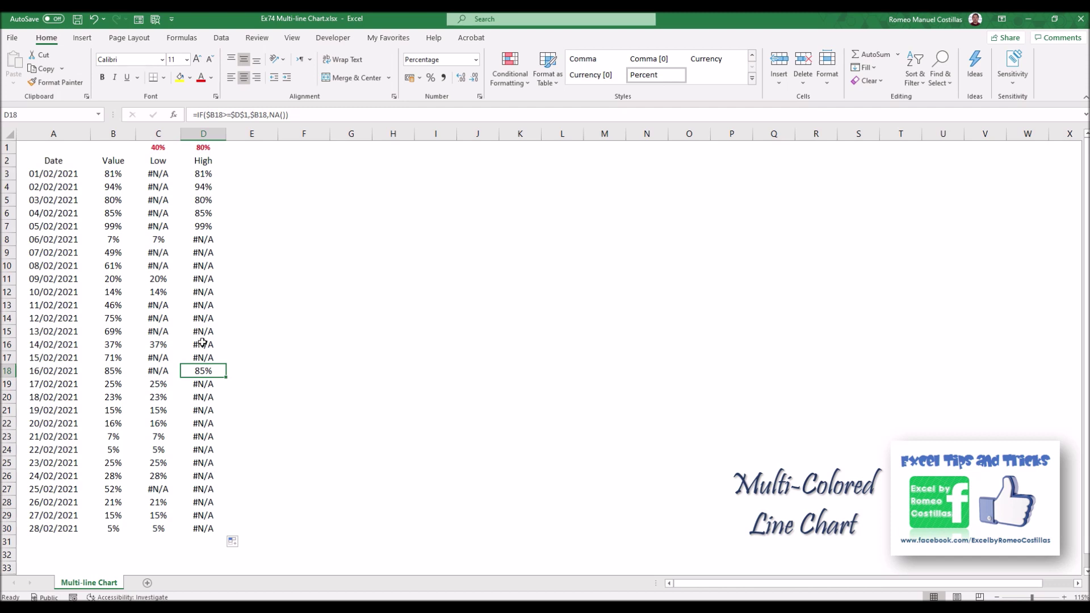
- Add a Threshold1 column headed in E2, with =$C$1 filled from E3 through E30
left_click(253, 160)
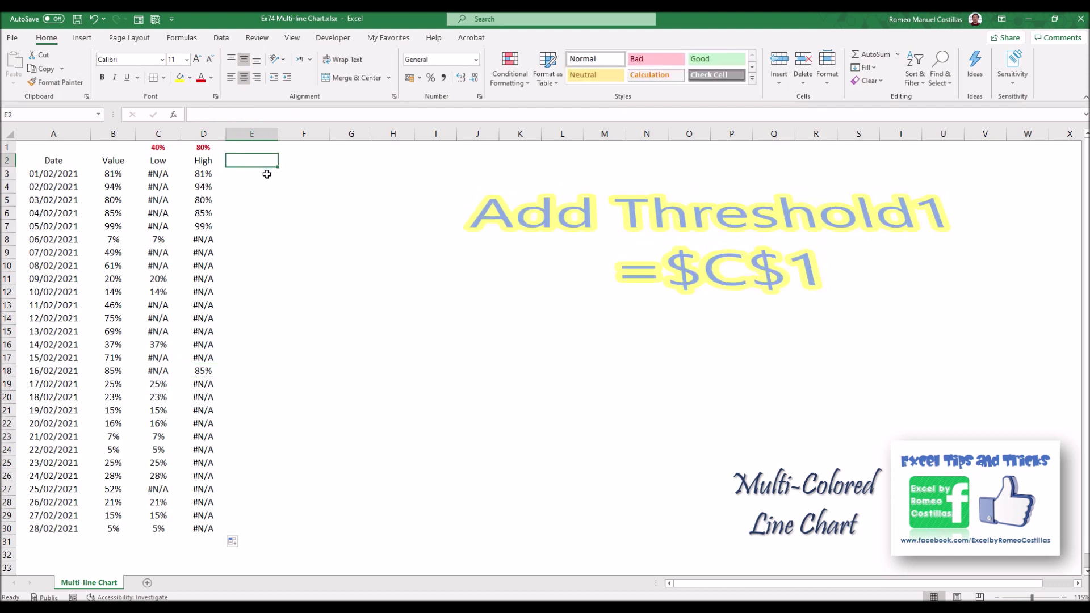
type("Threshold1")
key("Return")
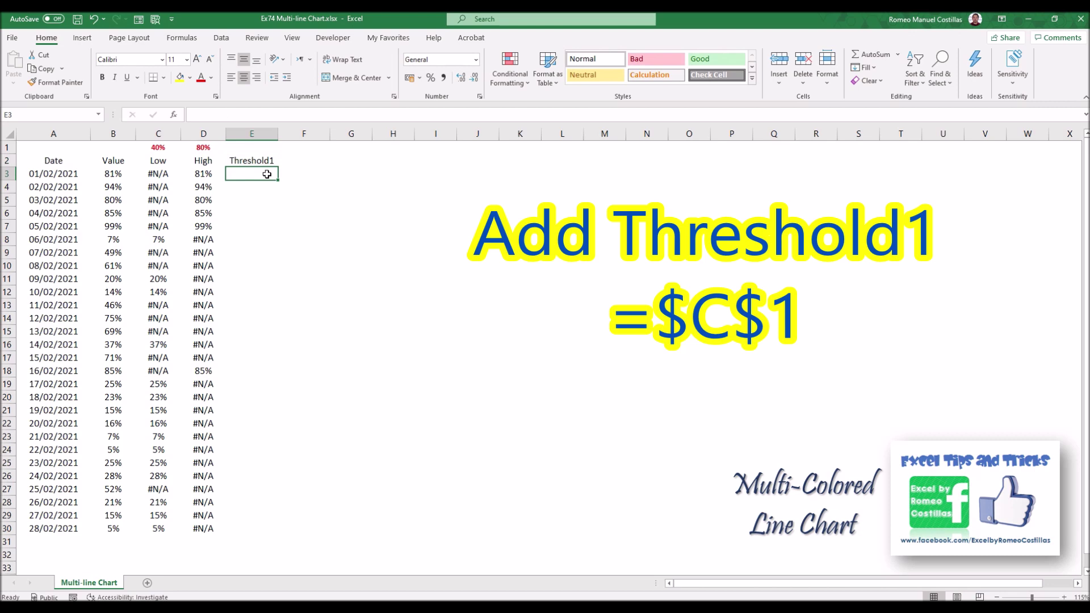
type("=")
key("Up")
key("Up")
key("Left")
key("Left")
key("F4")
key("ctrl+Return")
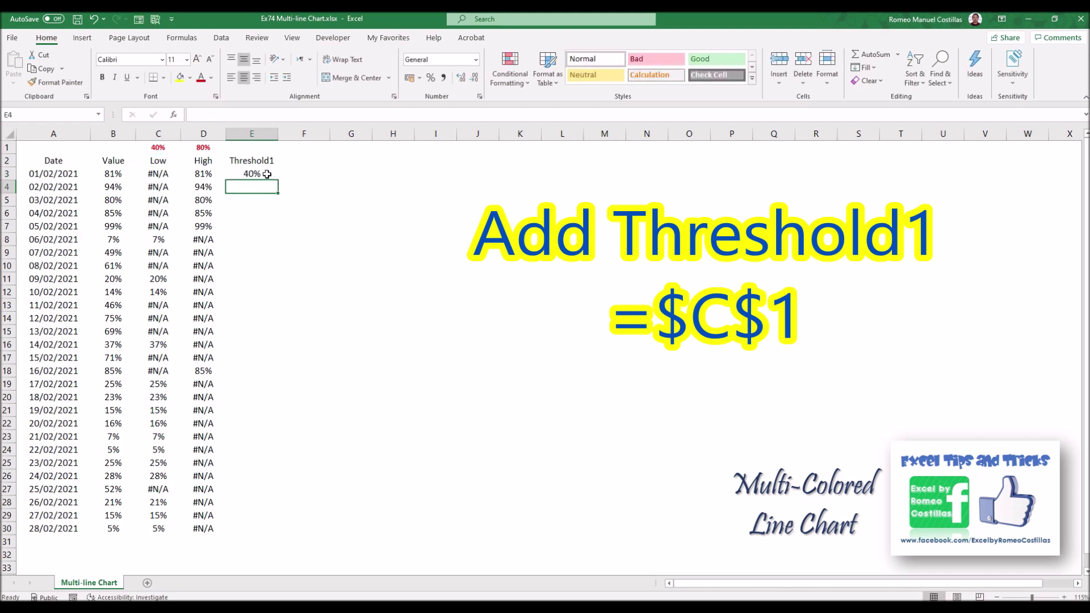
left_click_drag(278, 180, 269, 538)
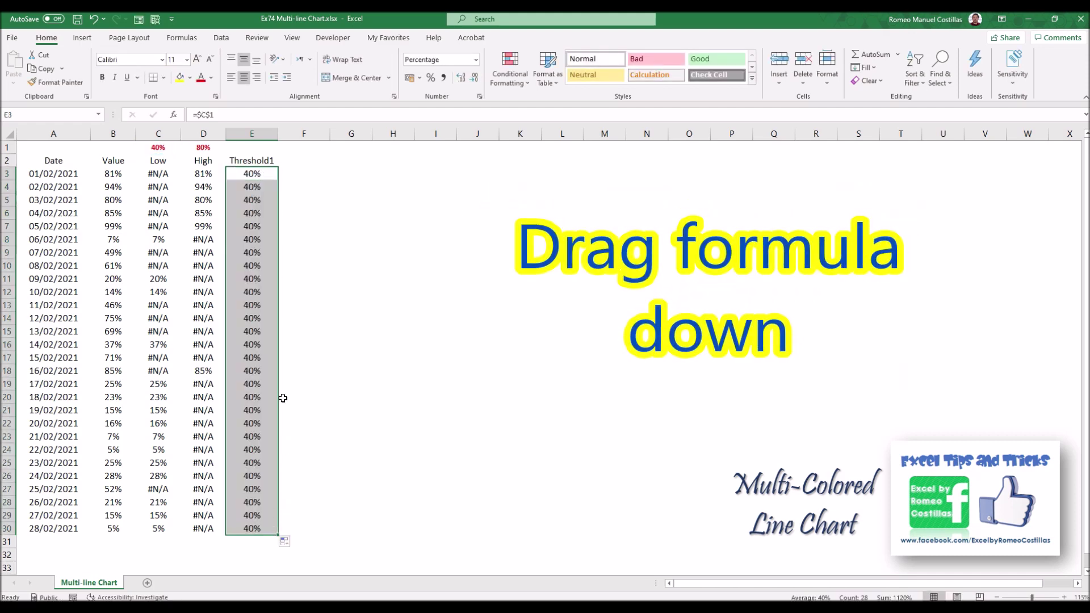
- Add a Threshold2 column headed in F2, with =$D$1 filled from F3 through F30
left_click(305, 162)
type("Thre")
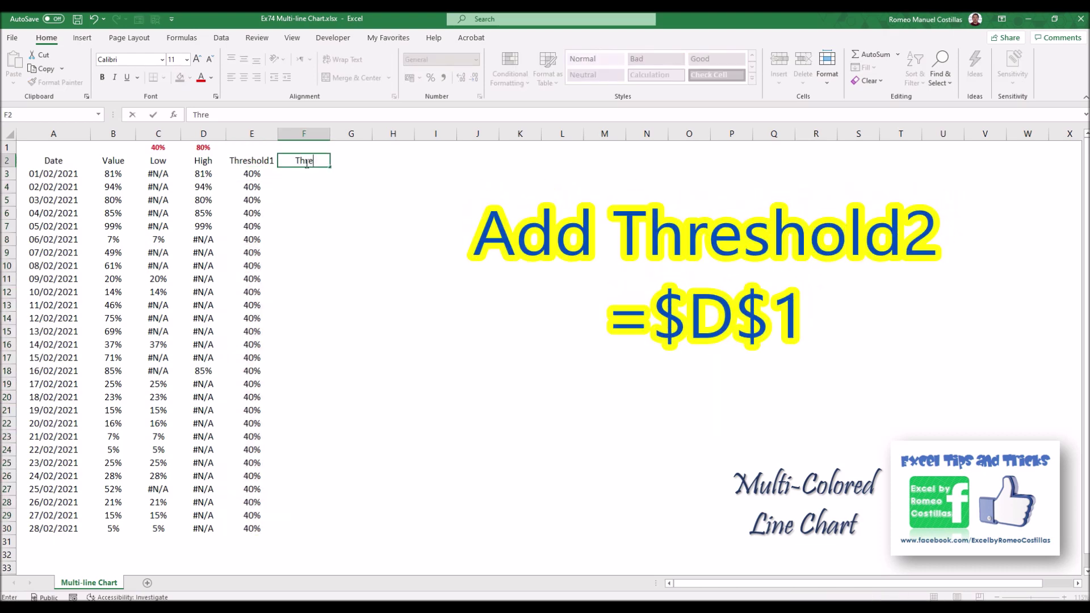
type("shold2")
key("Return")
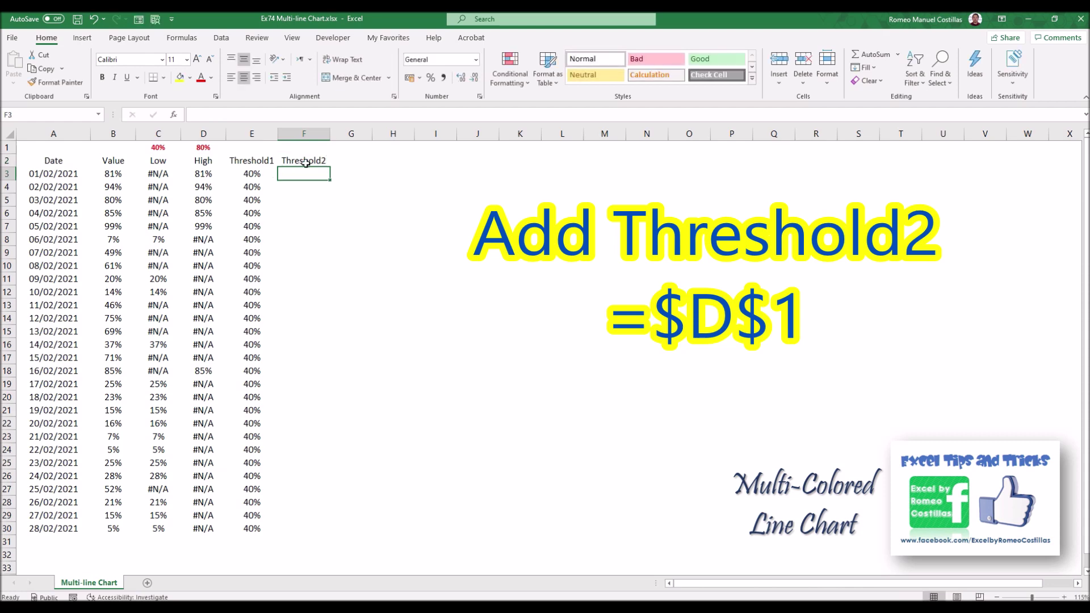
type("=")
key("Up")
key("Up")
key("Left")
key("Left")
key("F4")
key("ctrl+Return")
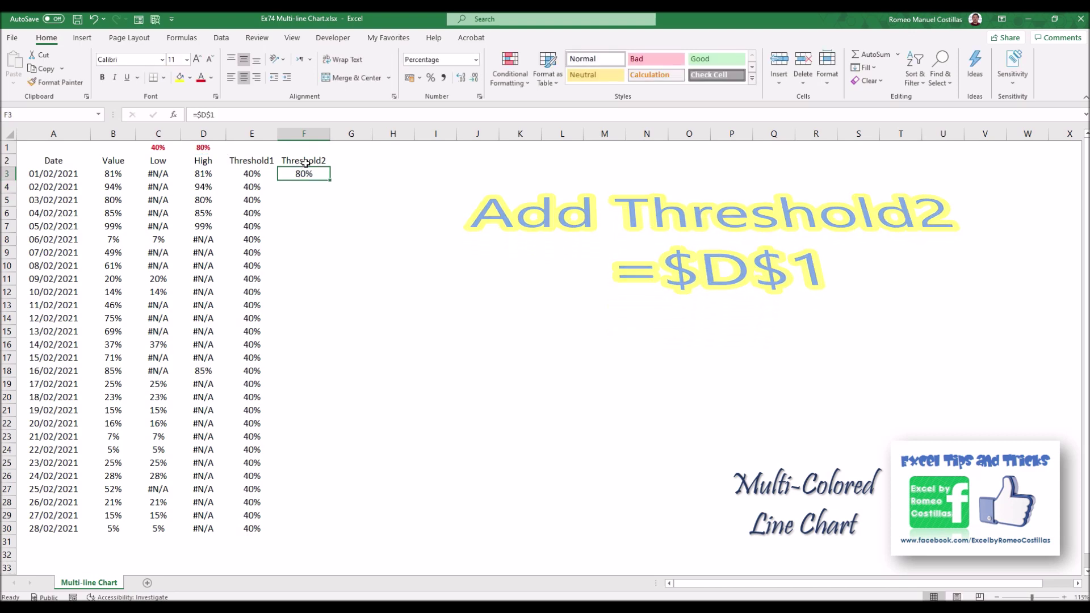
left_click_drag(332, 184, 327, 538)
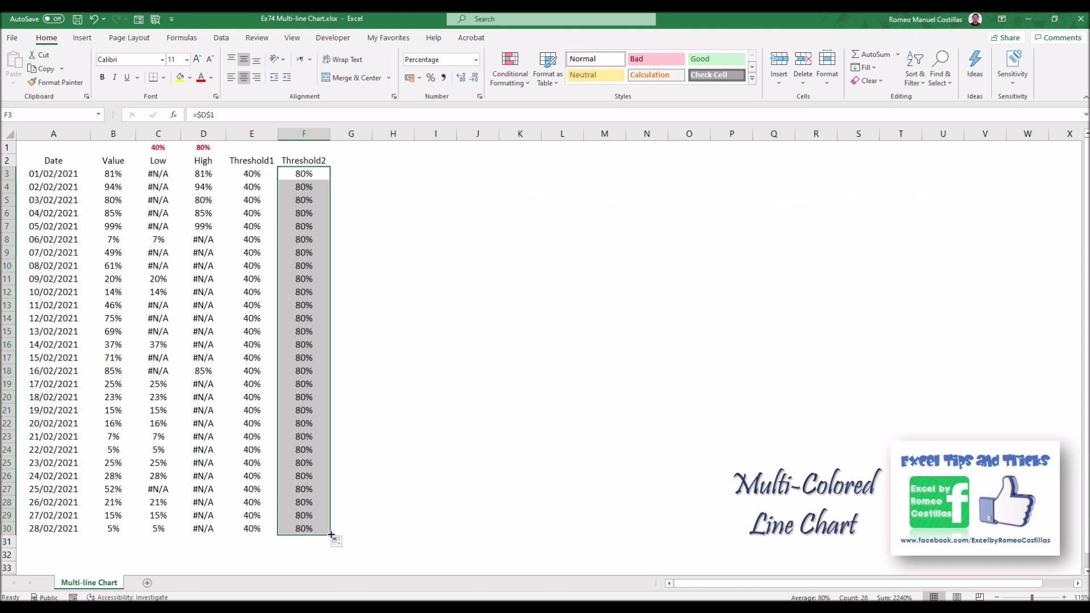
- Apply all borders and a light blue fill to the whole table A2:F30
left_click(54, 160)
key("ctrl+shift+End")
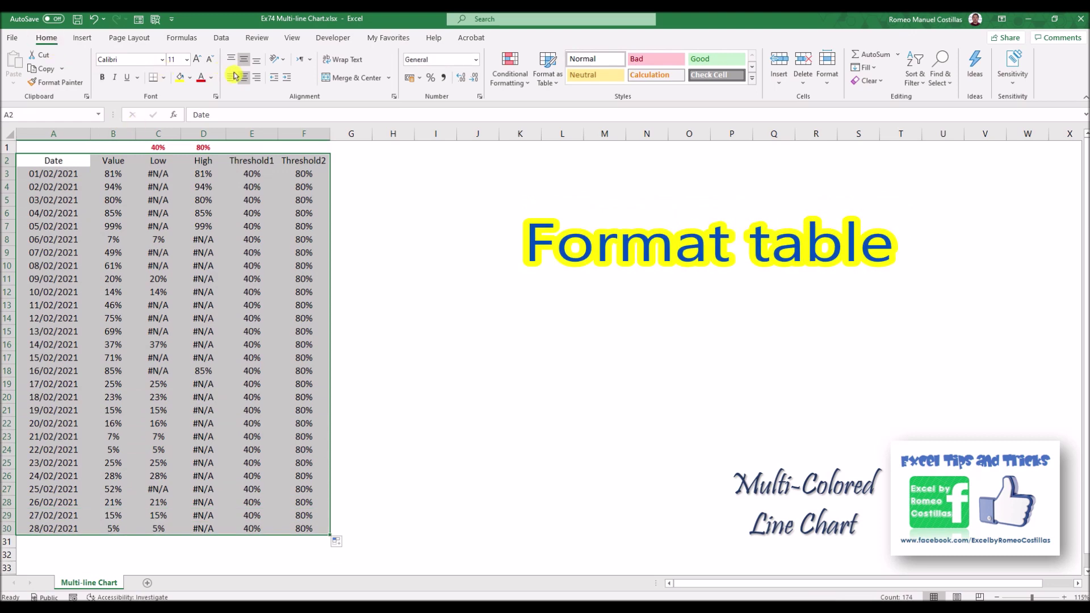
left_click(163, 77)
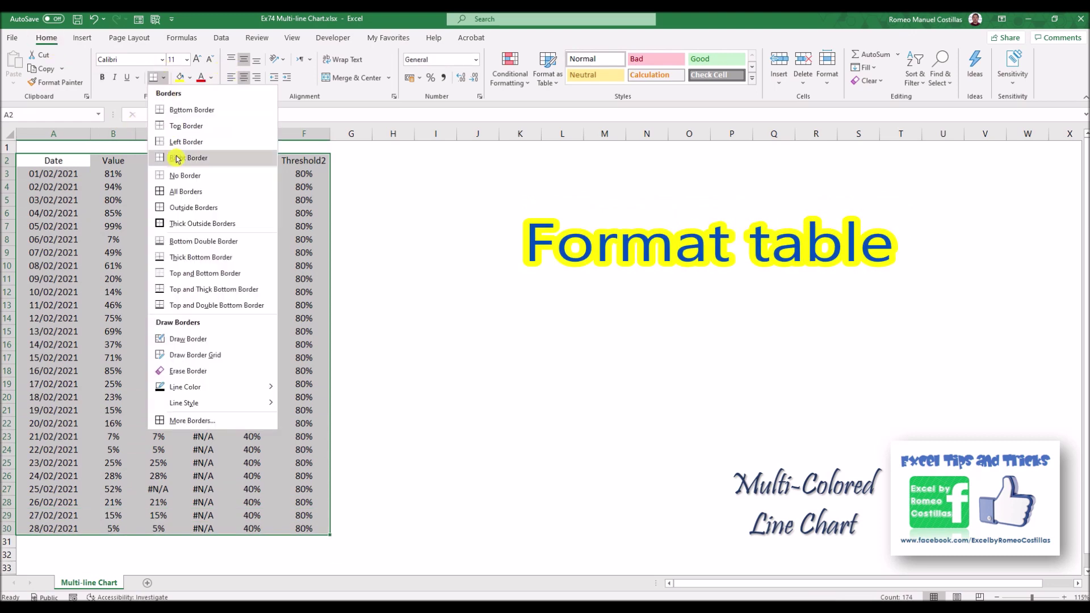
left_click(177, 191)
left_click(190, 77)
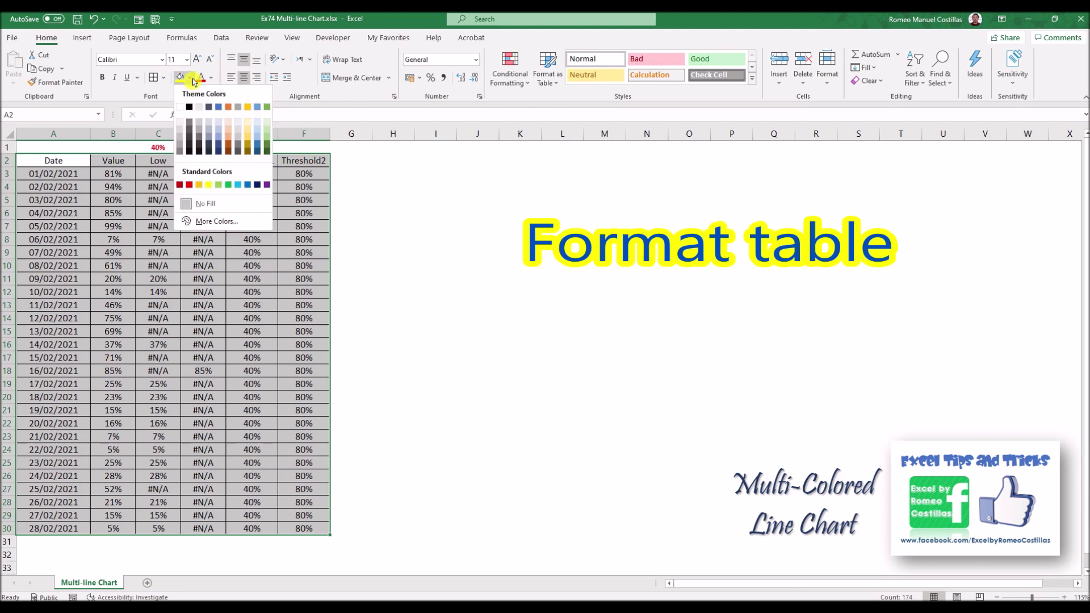
left_click(220, 126)
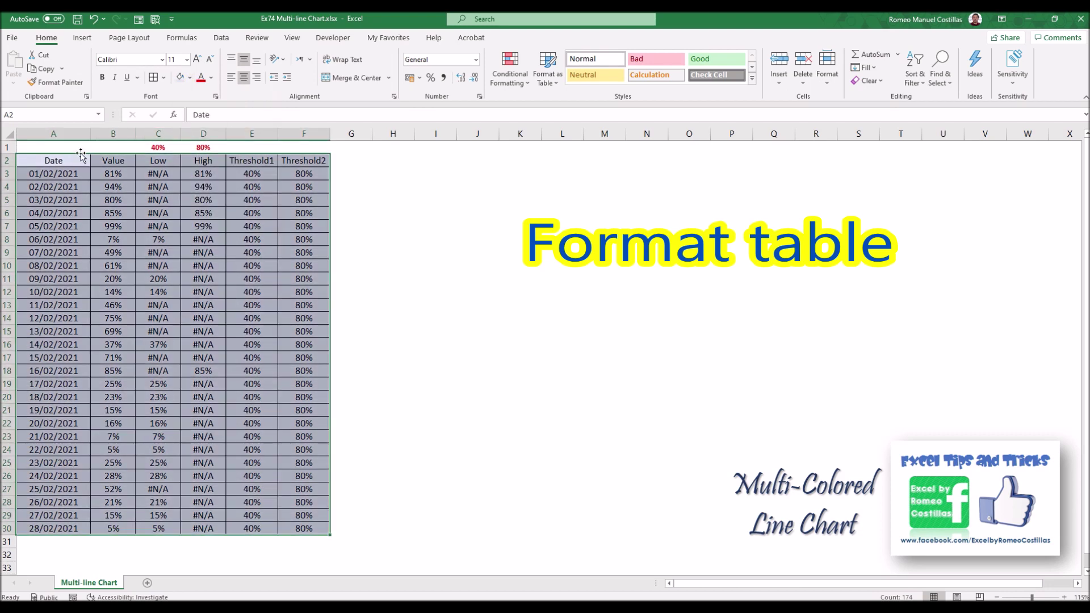
- Format the header row A2:F2 with a dark blue-gray fill and bold white text
left_click_drag(68, 161, 309, 162)
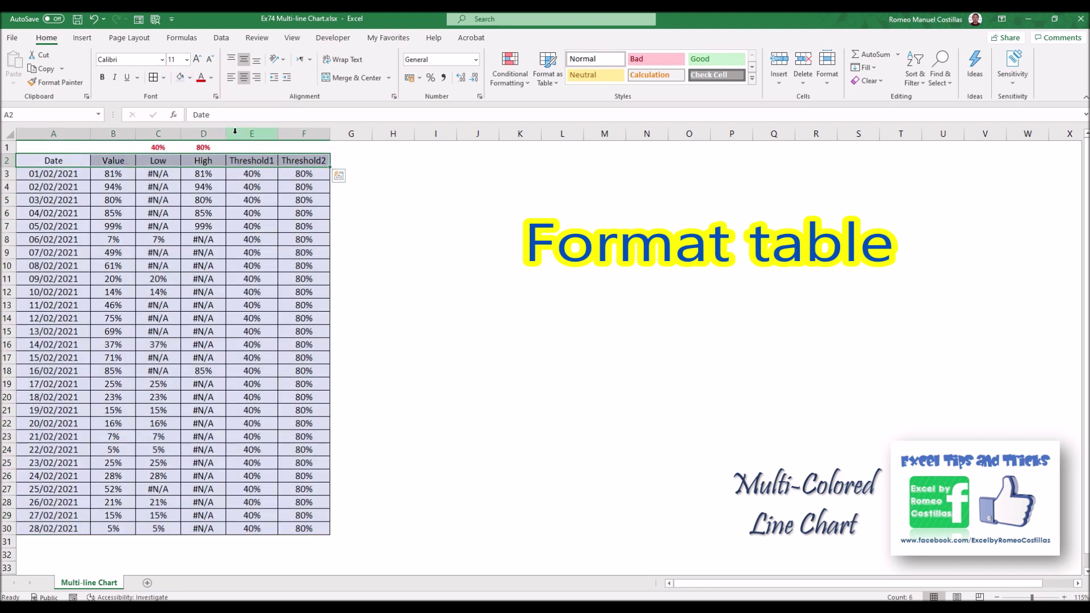
left_click(190, 78)
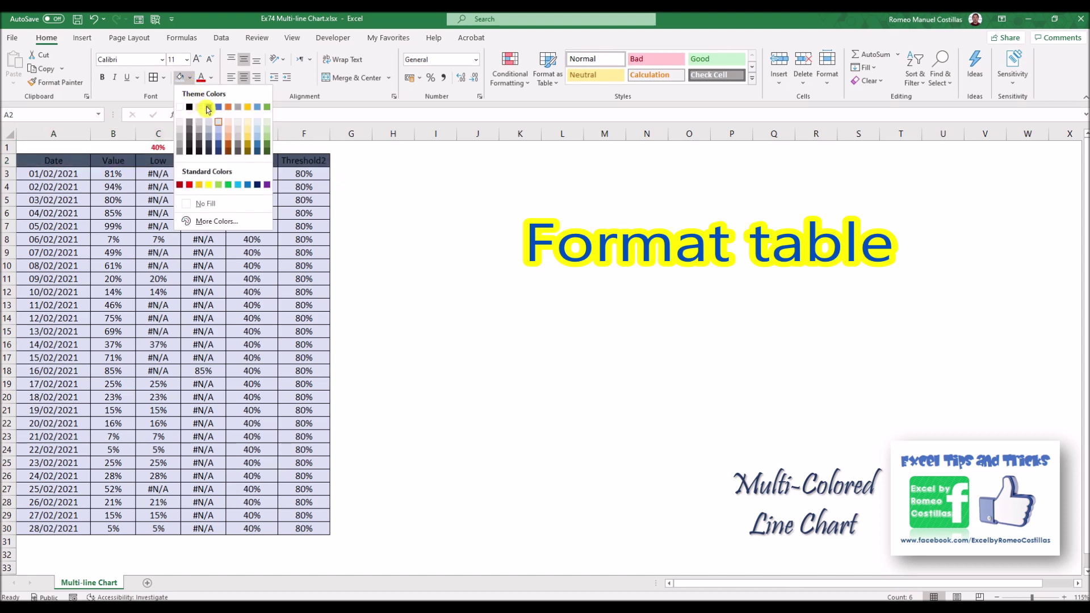
left_click(220, 114)
left_click(211, 78)
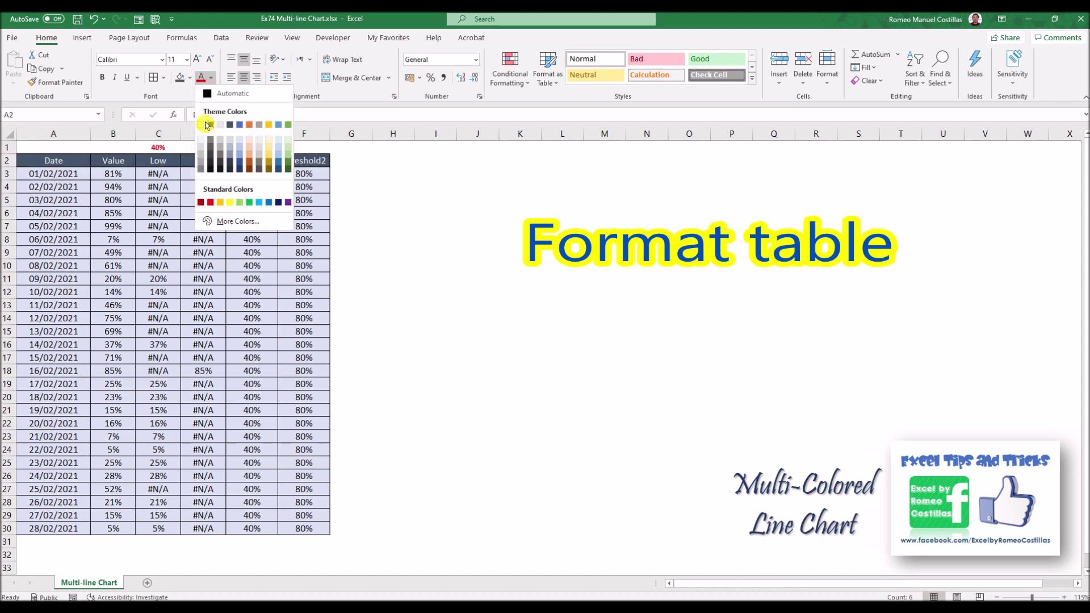
left_click(212, 118)
left_click(102, 77)
left_click(203, 200)
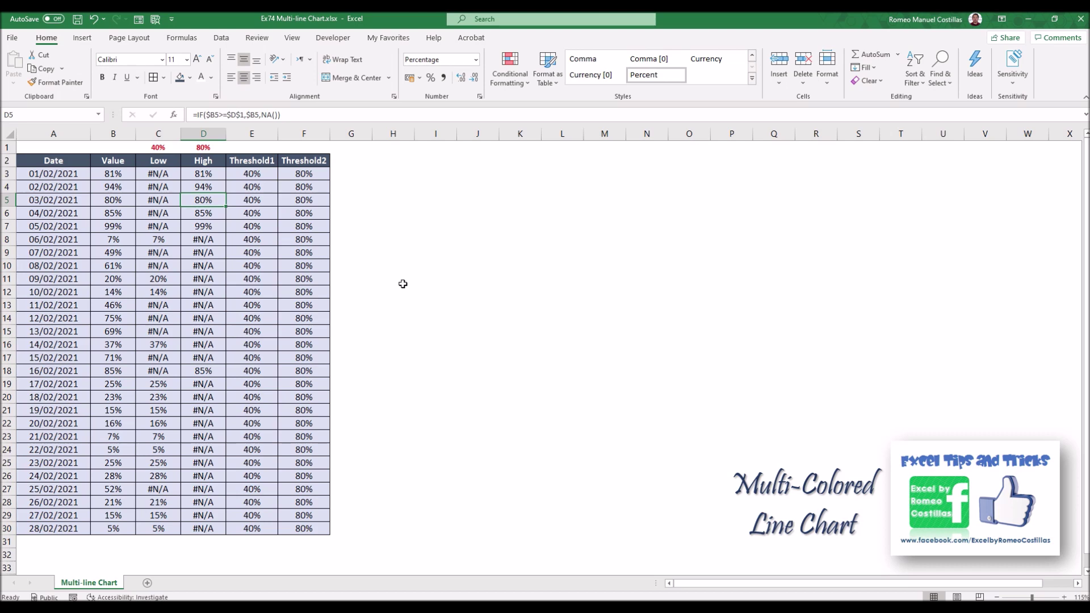
- Insert a line chart with markers from A2:A30 and C2:C30, placed beside the table and enlarged to about 29.7 by 11.4 cm
left_click_drag(68, 162, 85, 529)
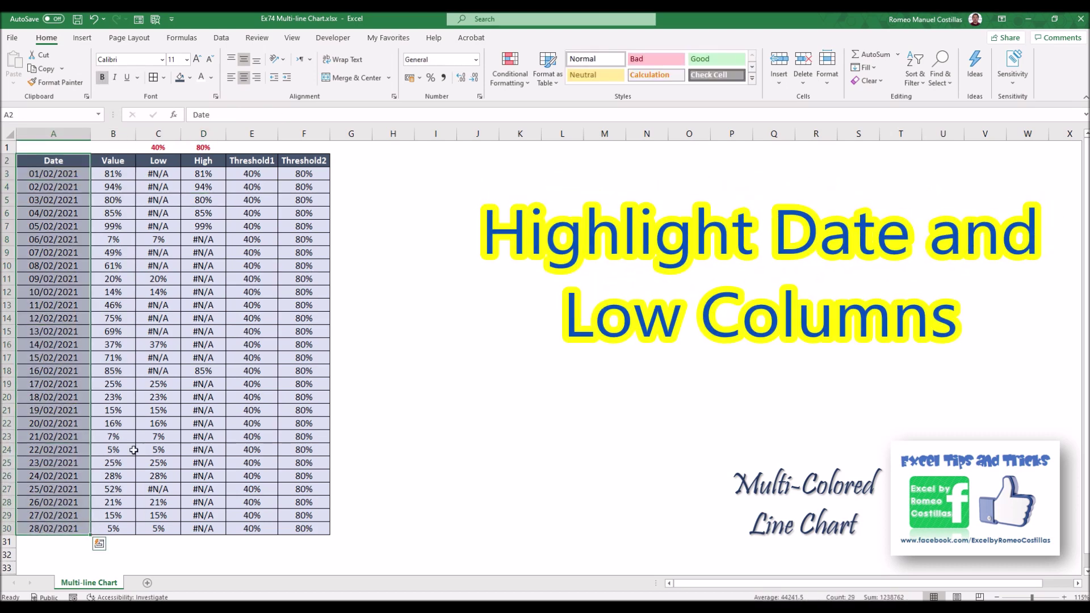
left_click_drag(166, 161, 167, 527)
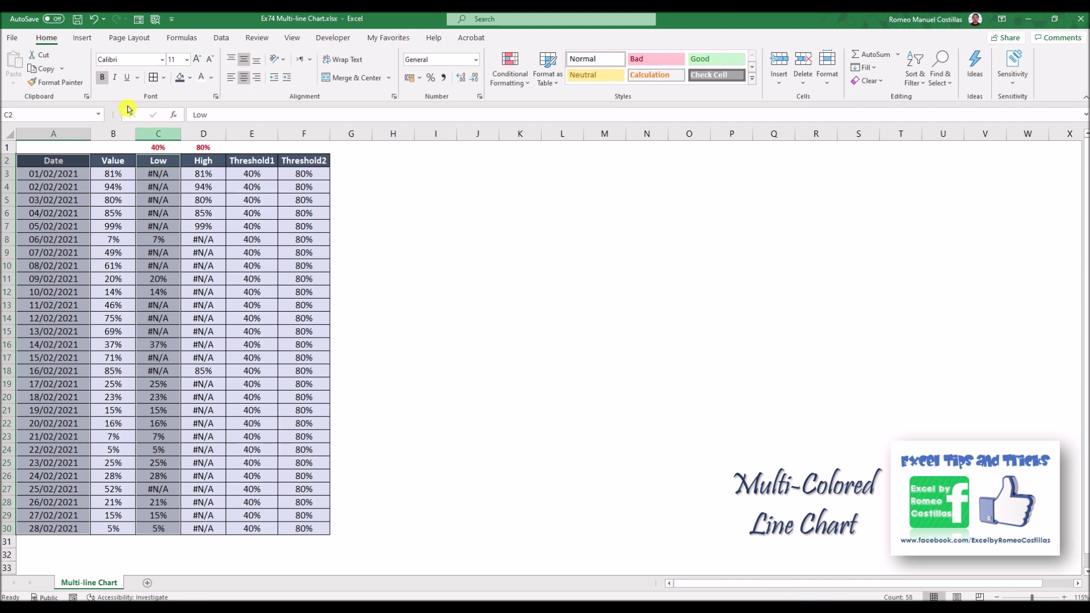
left_click(84, 39)
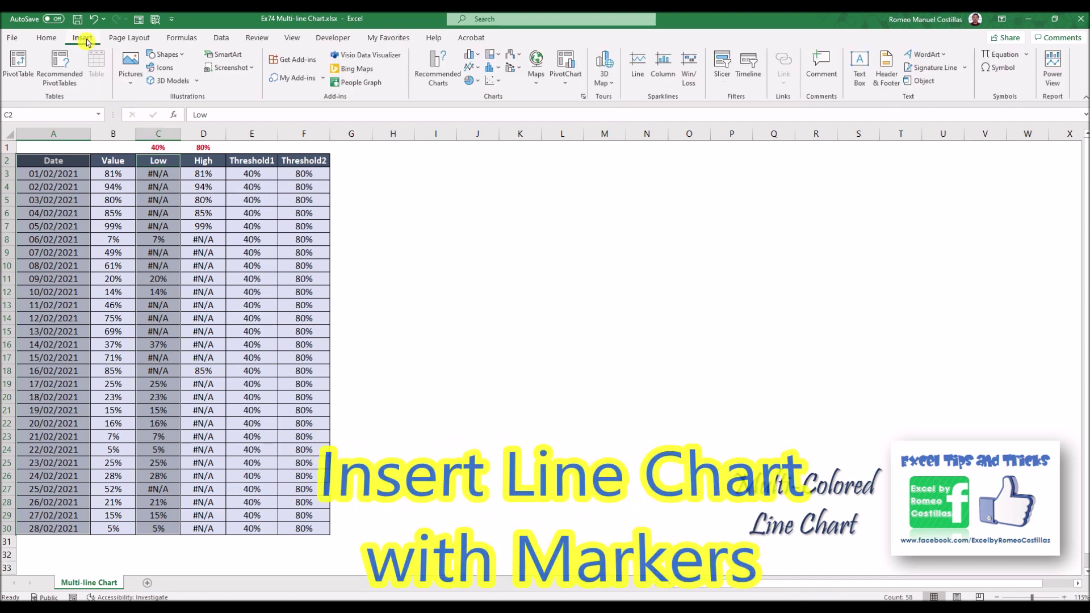
left_click(471, 67)
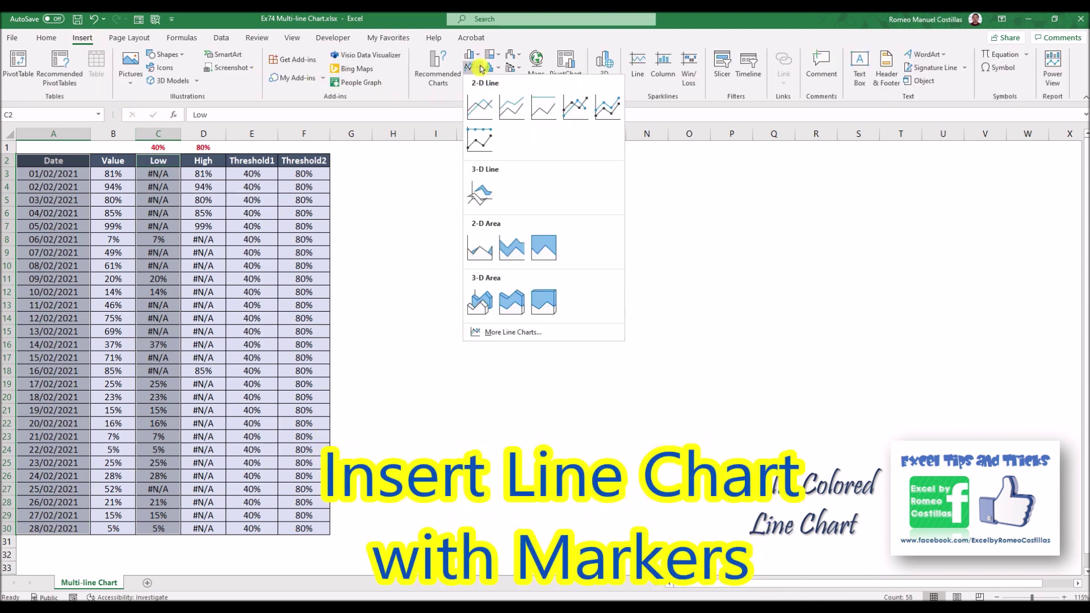
left_click(583, 115)
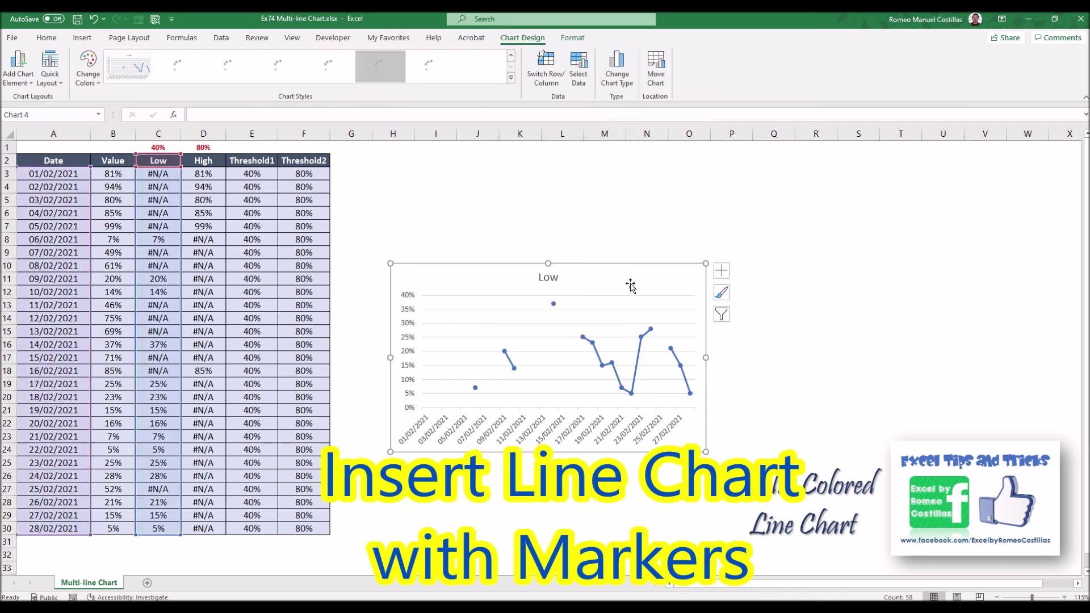
left_click_drag(617, 267, 557, 151)
left_click_drag(650, 340, 1072, 435)
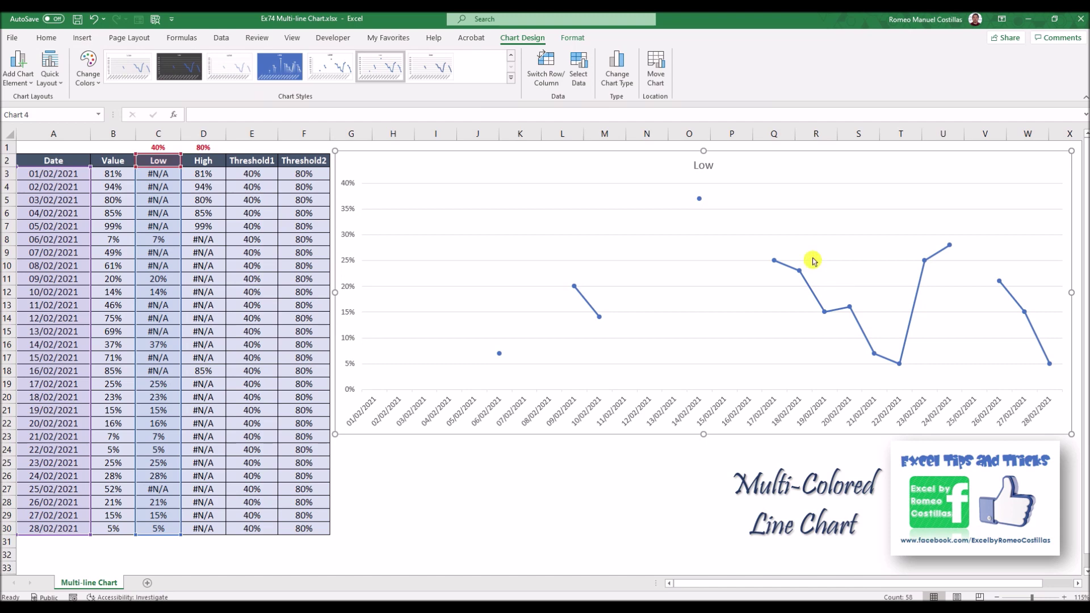
- Format the chart's Low series line as a solid red line with a width of 3 pt
left_click(573, 38)
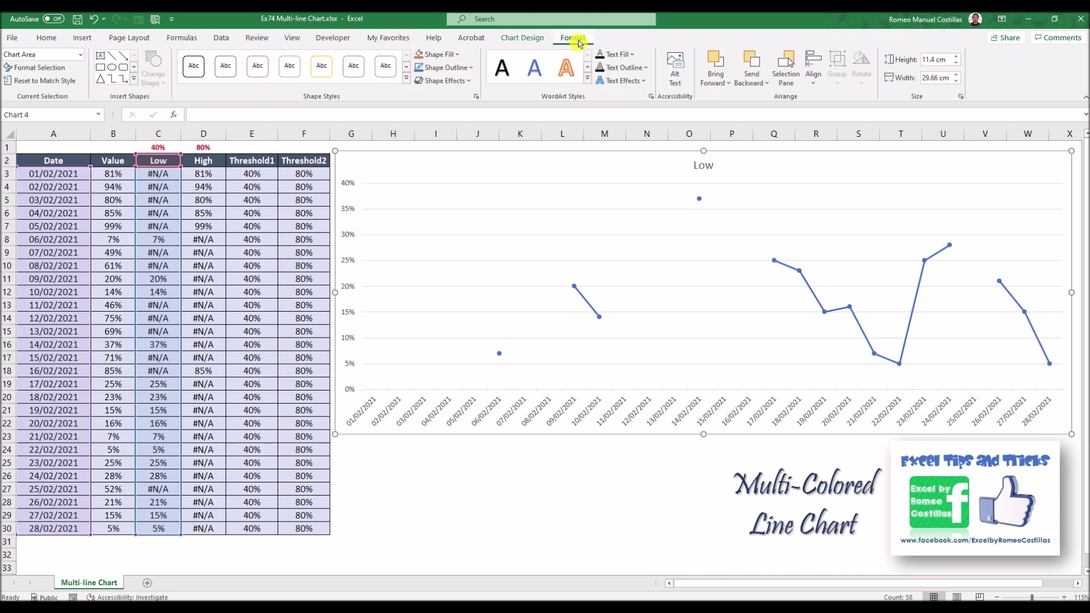
left_click(82, 56)
left_click(34, 147)
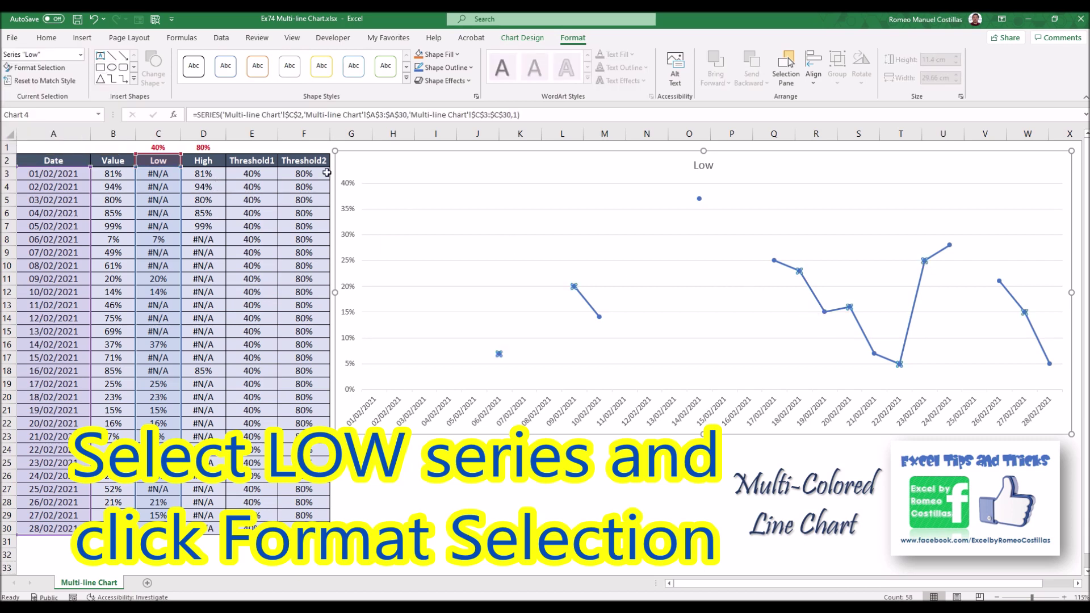
left_click(52, 70)
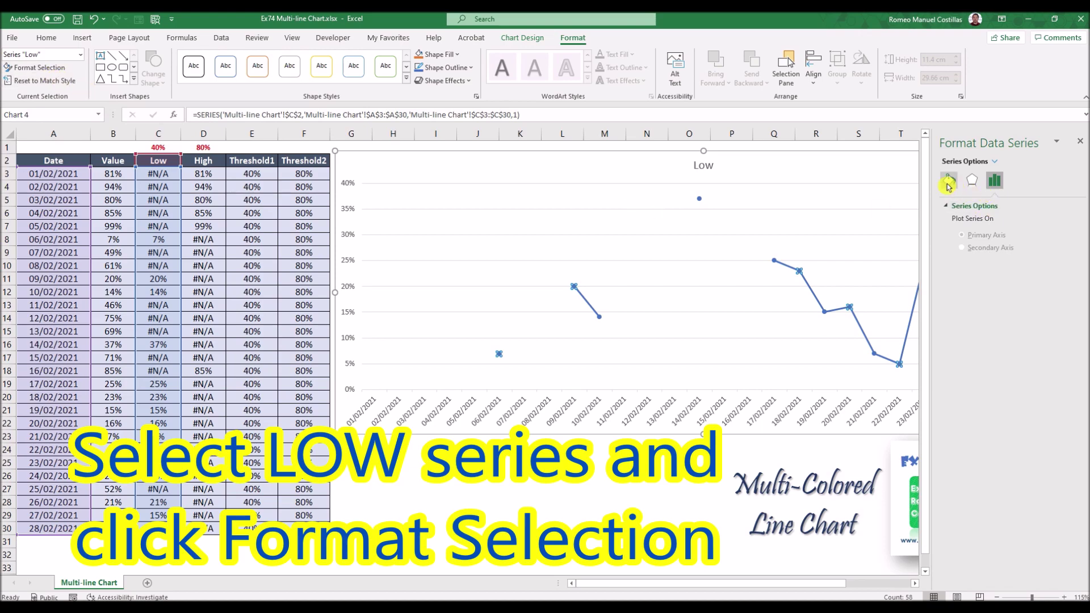
left_click(948, 181)
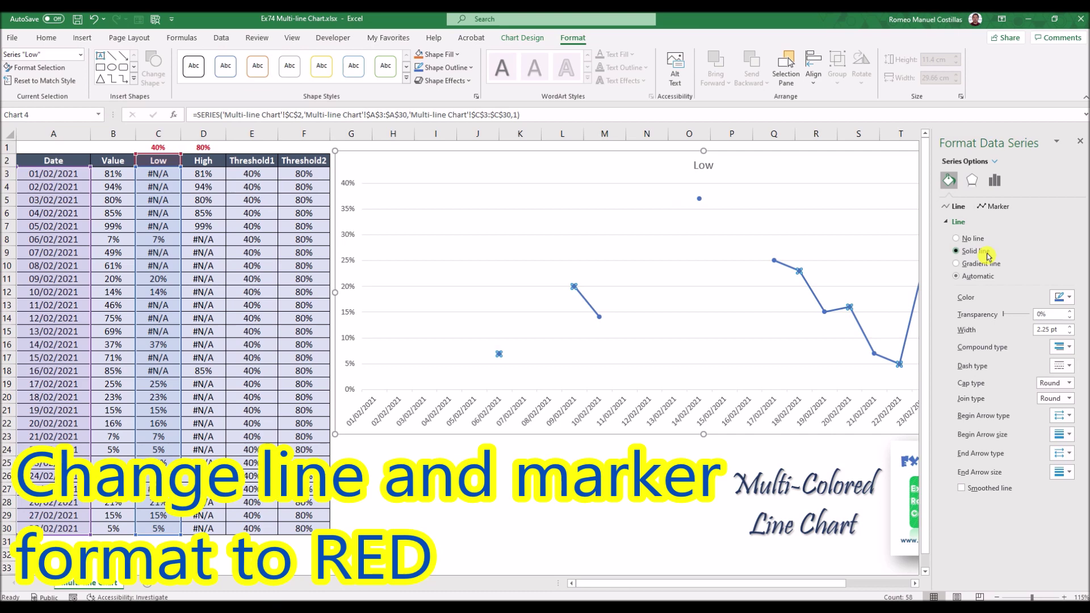
left_click(1069, 297)
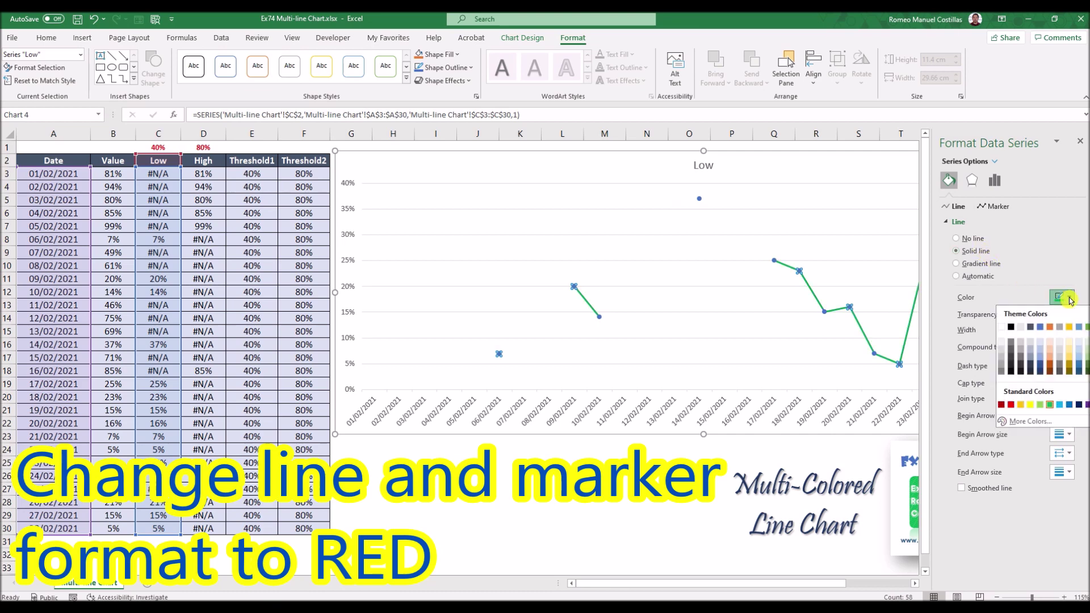
left_click(1011, 405)
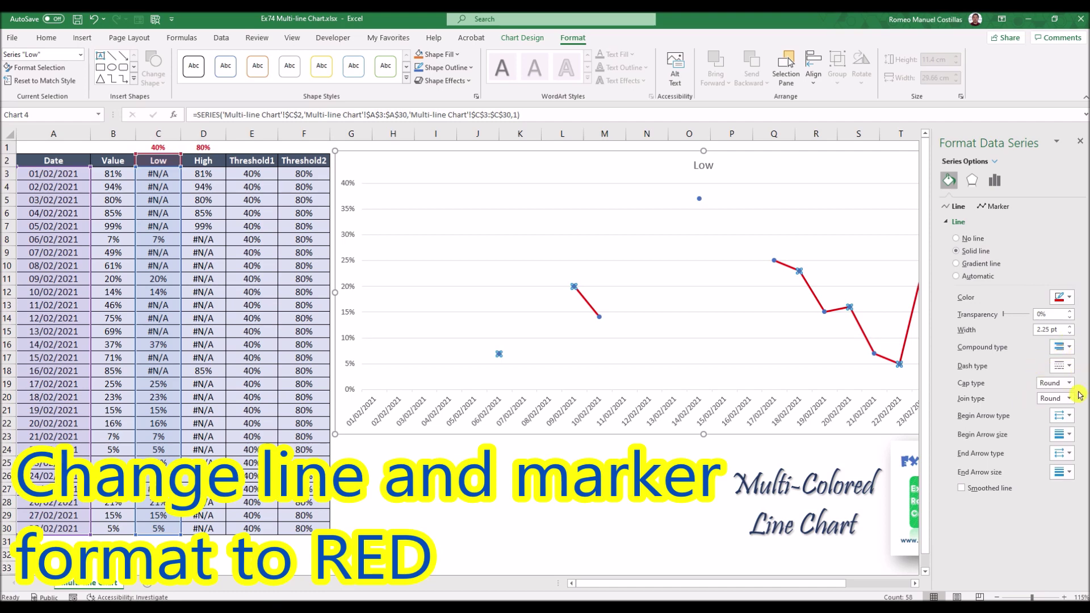
left_click(1070, 325)
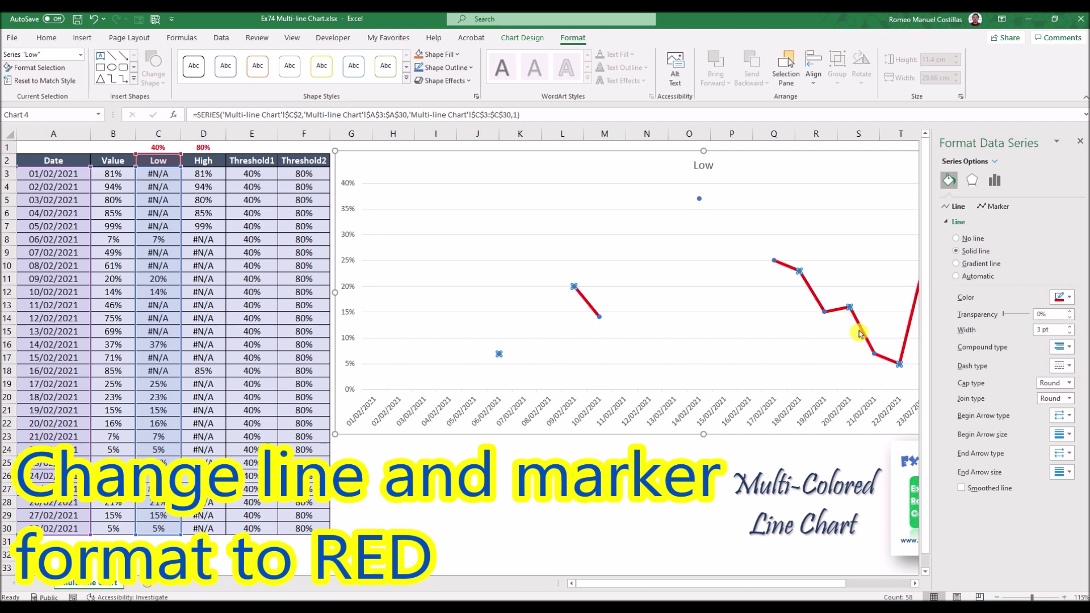
- Set the Low series markers to the built-in circle type at size 12
left_click(1000, 206)
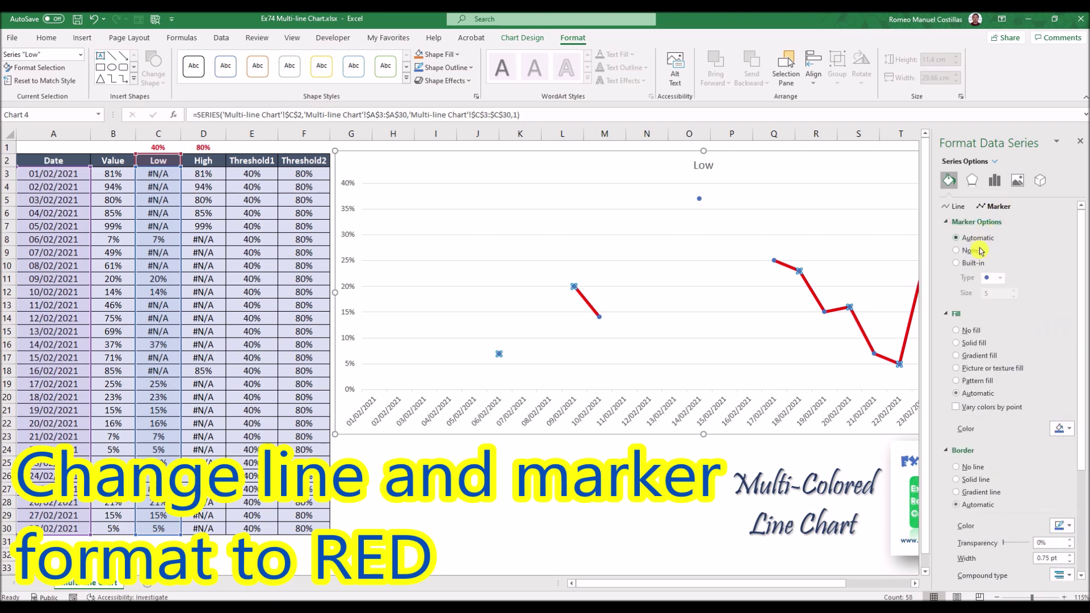
left_click(973, 263)
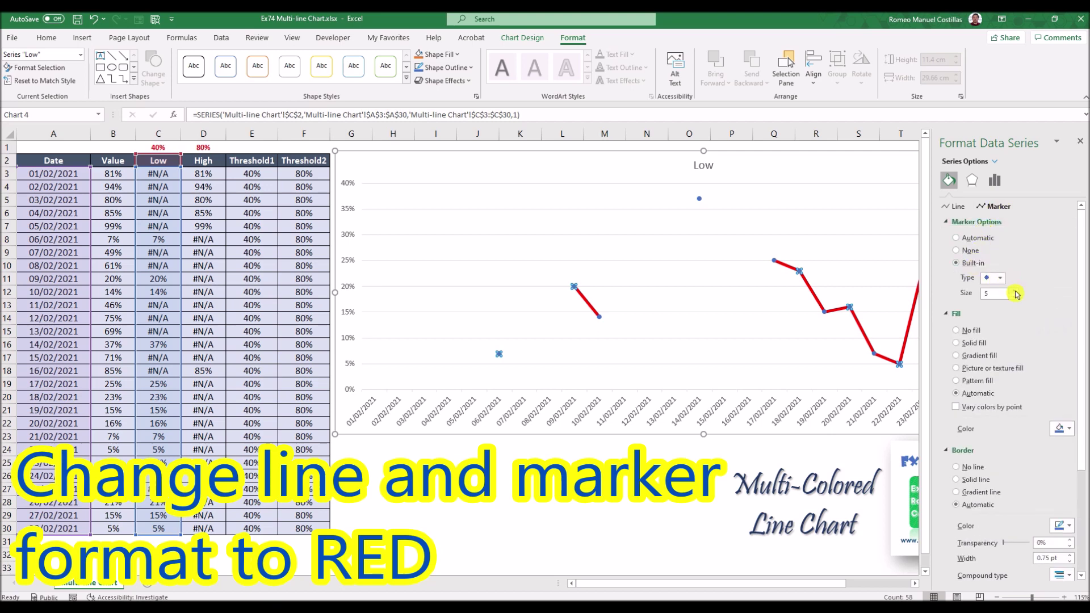
left_click(1015, 291)
left_click(1015, 290)
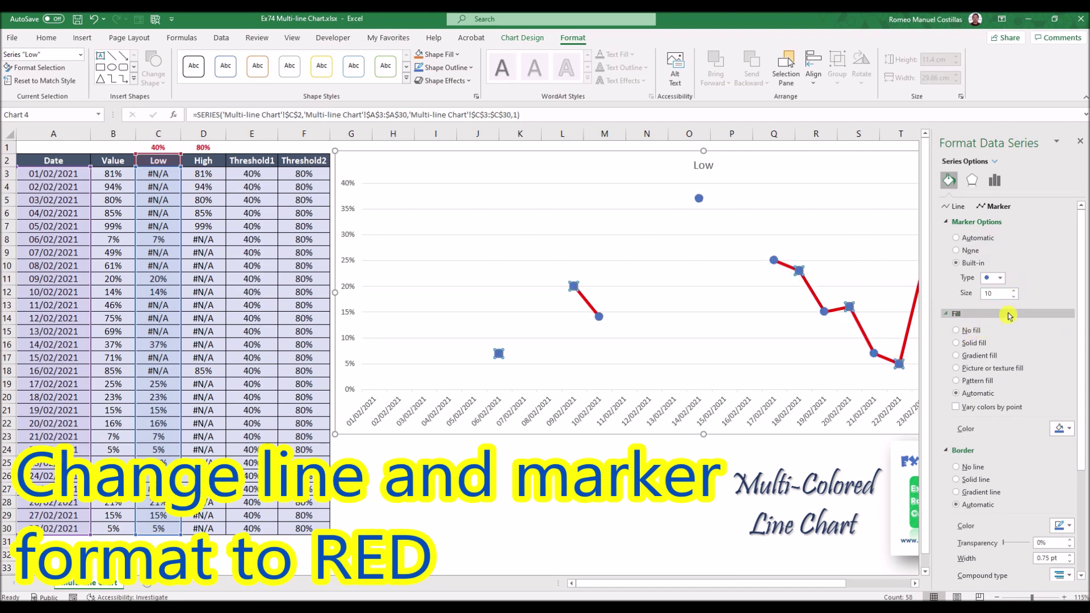
left_click(1015, 291)
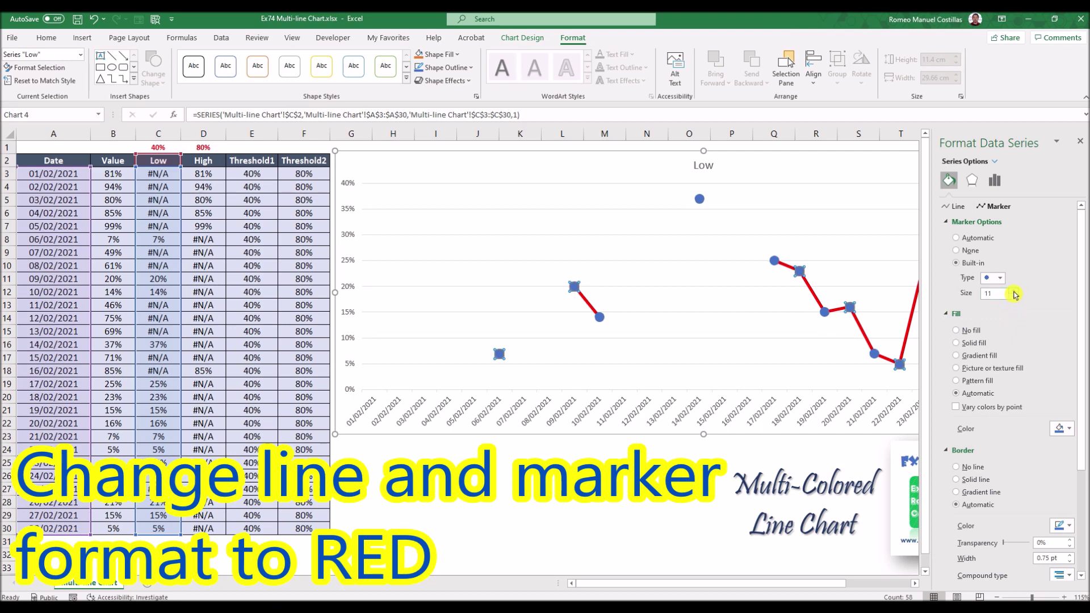
left_click(1015, 291)
- Give the Low series markers a solid red fill and a solid red border
left_click(971, 343)
left_click(1065, 428)
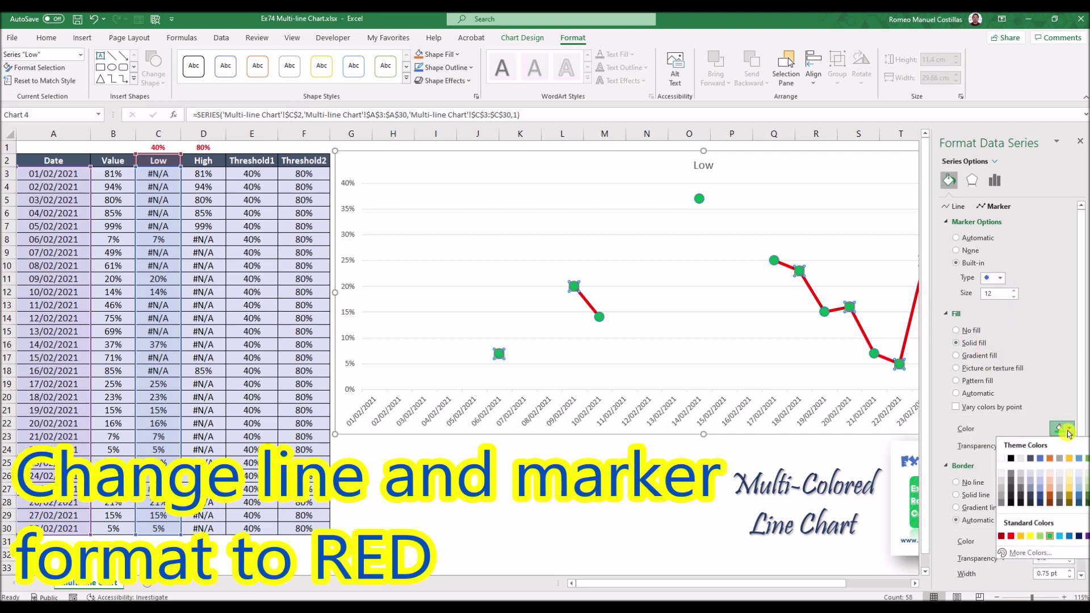
left_click(1011, 537)
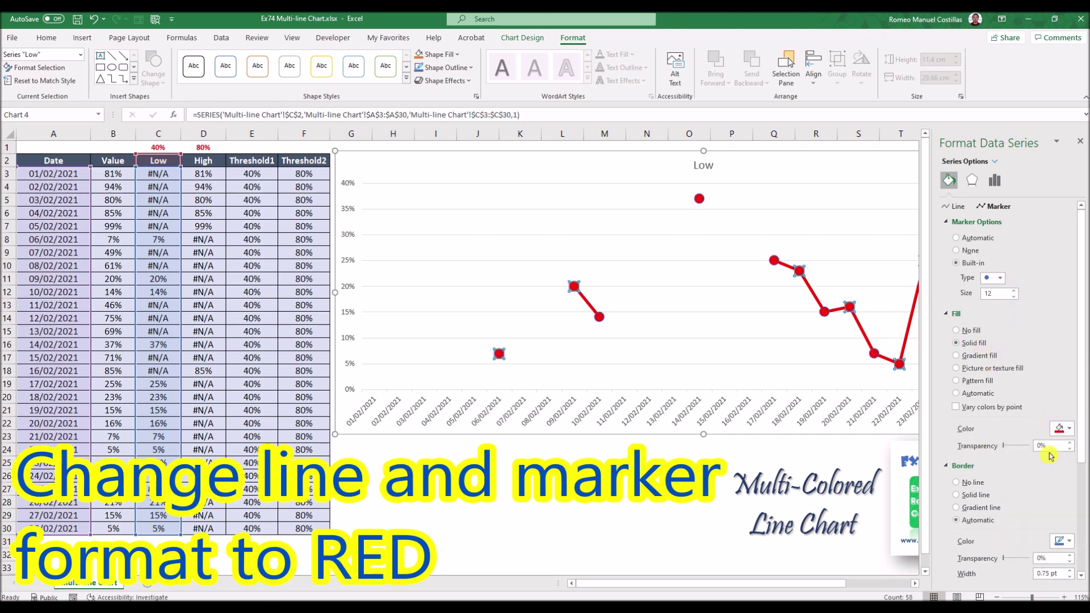
left_click(982, 497)
left_click(1065, 541)
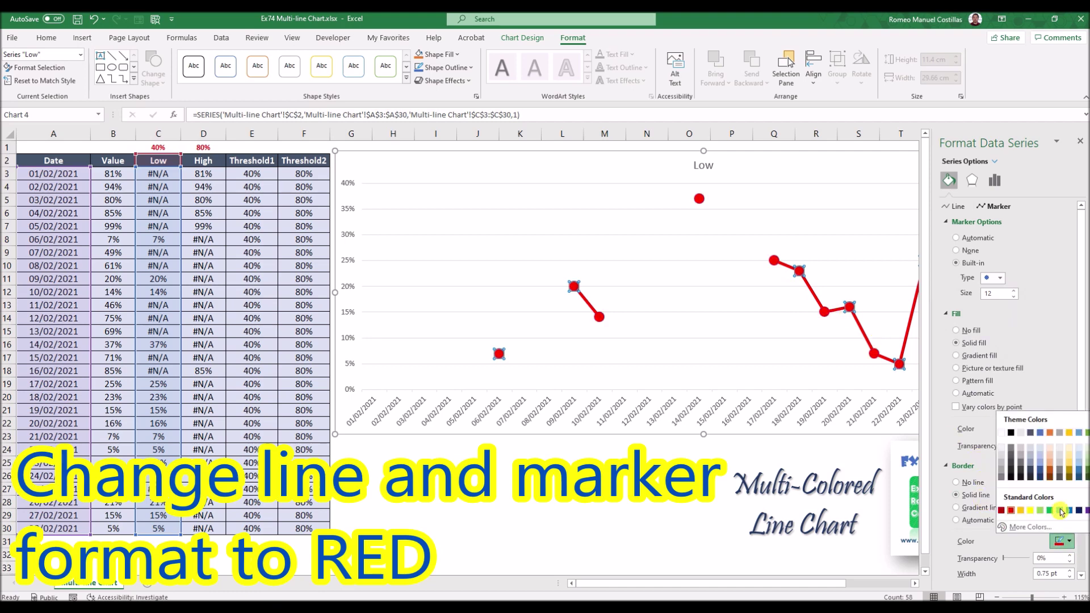
left_click(1011, 509)
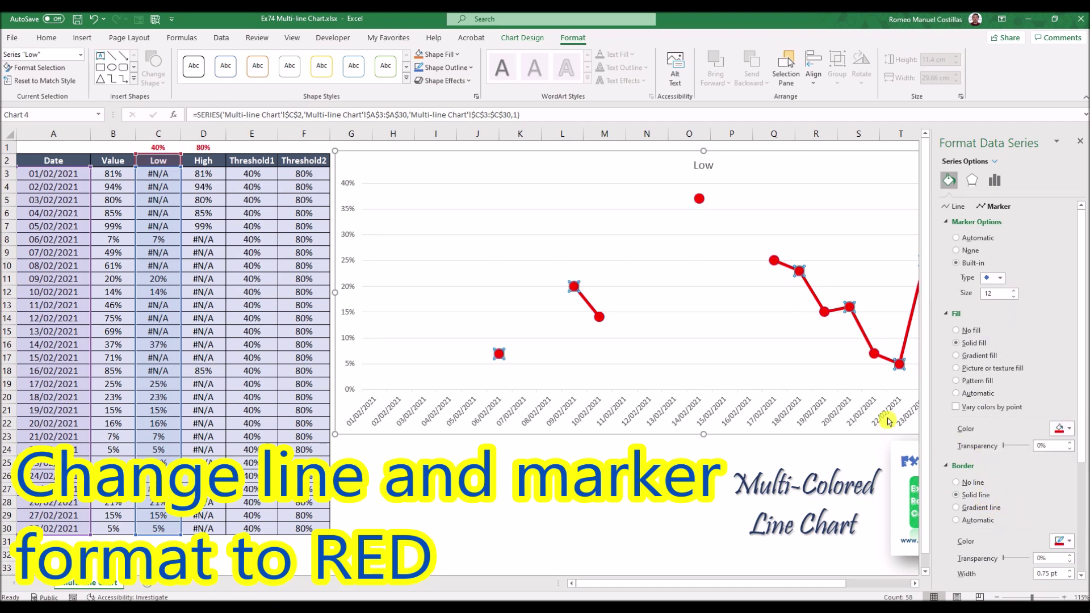
left_click(1078, 144)
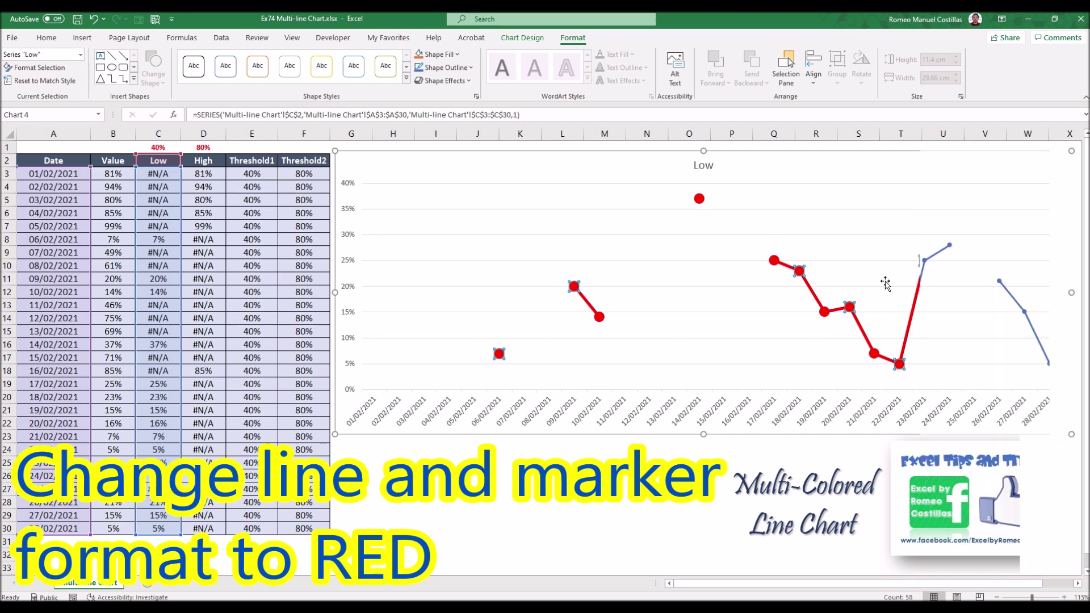
left_click(647, 489)
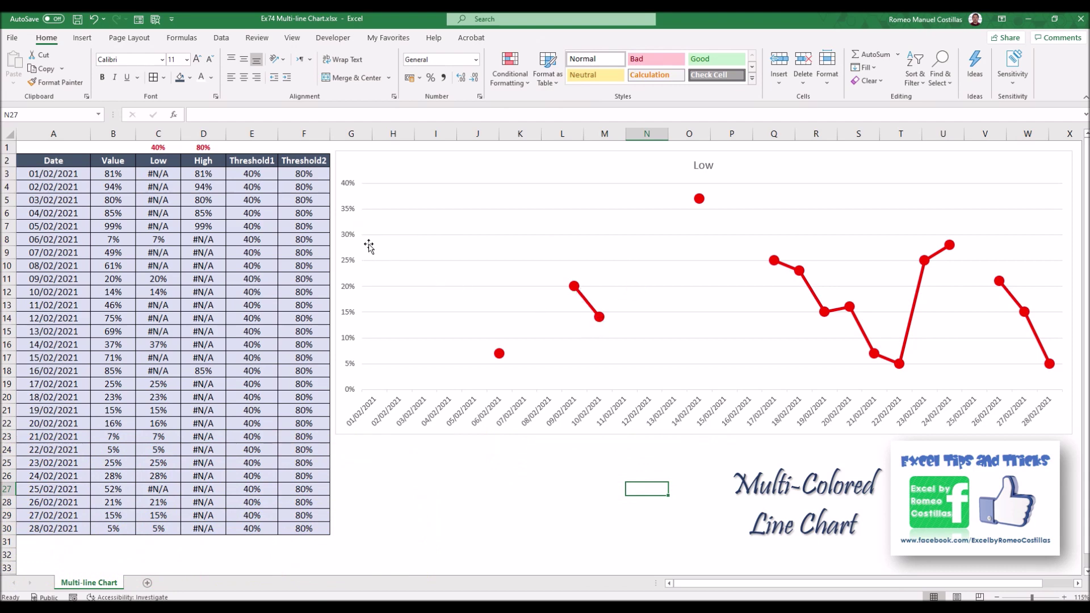
- Add a High series to the chart with its name from D2 and its values from D3:D30
left_click(375, 160)
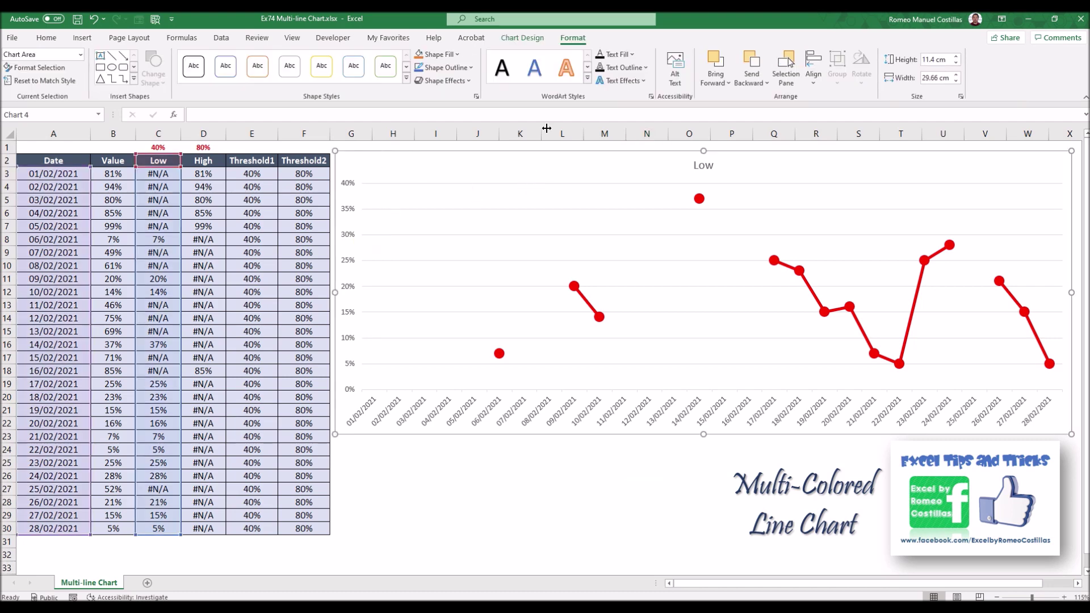
left_click(518, 35)
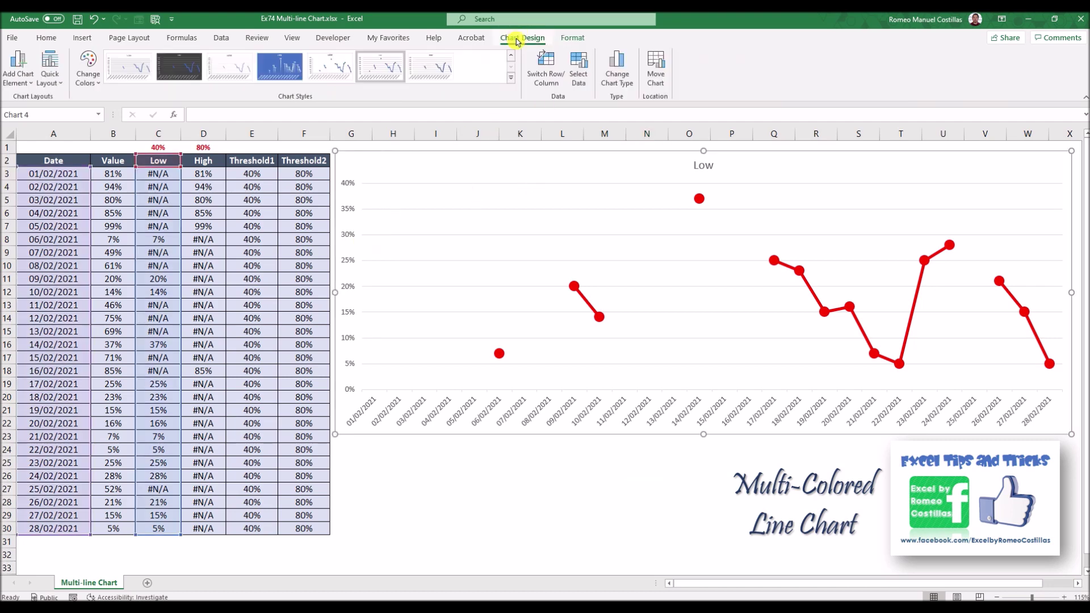
left_click(578, 78)
left_click_drag(350, 361, 502, 262)
left_click(315, 348)
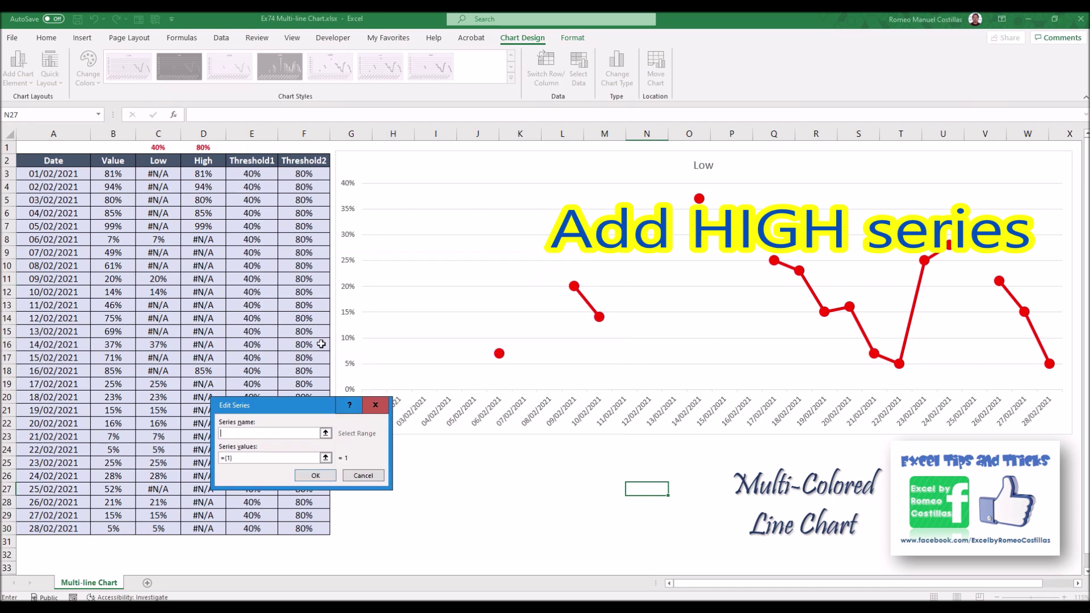
left_click(212, 162)
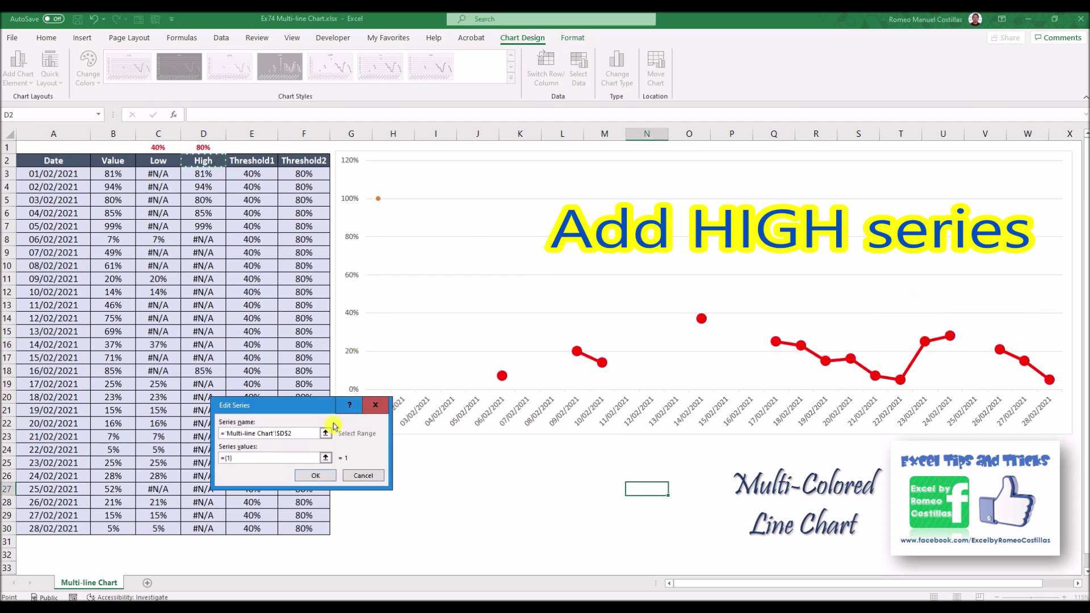
left_click(326, 458)
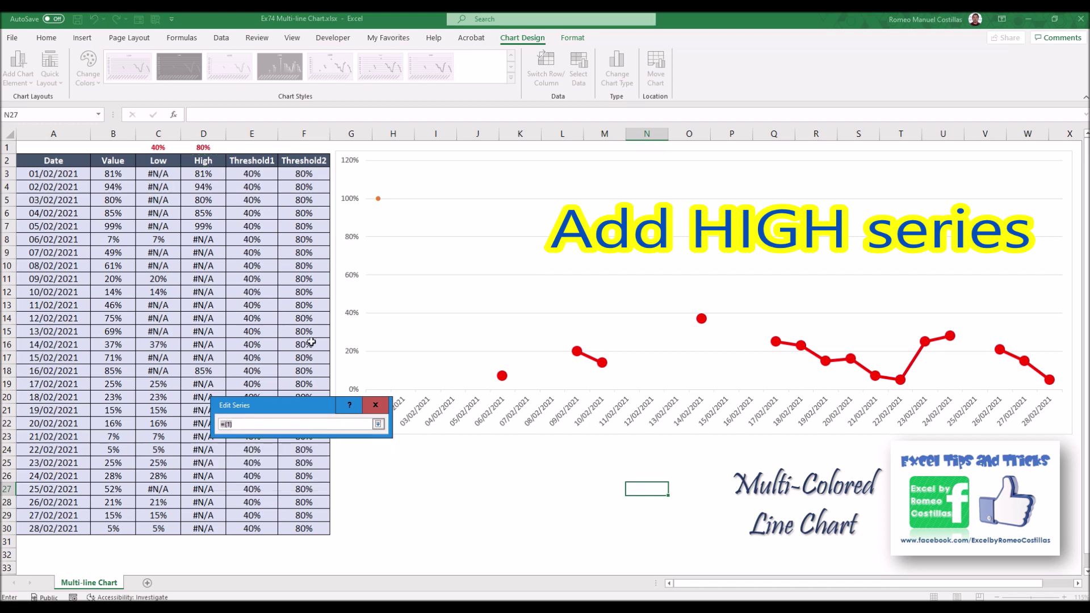
left_click_drag(205, 176, 209, 523)
left_click(379, 424)
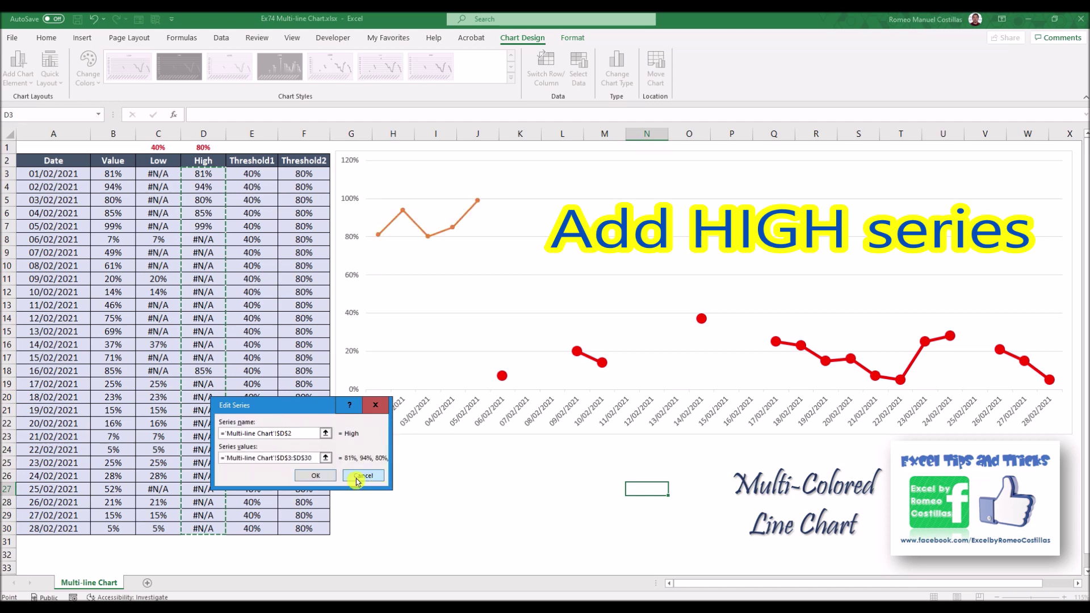
left_click(357, 477)
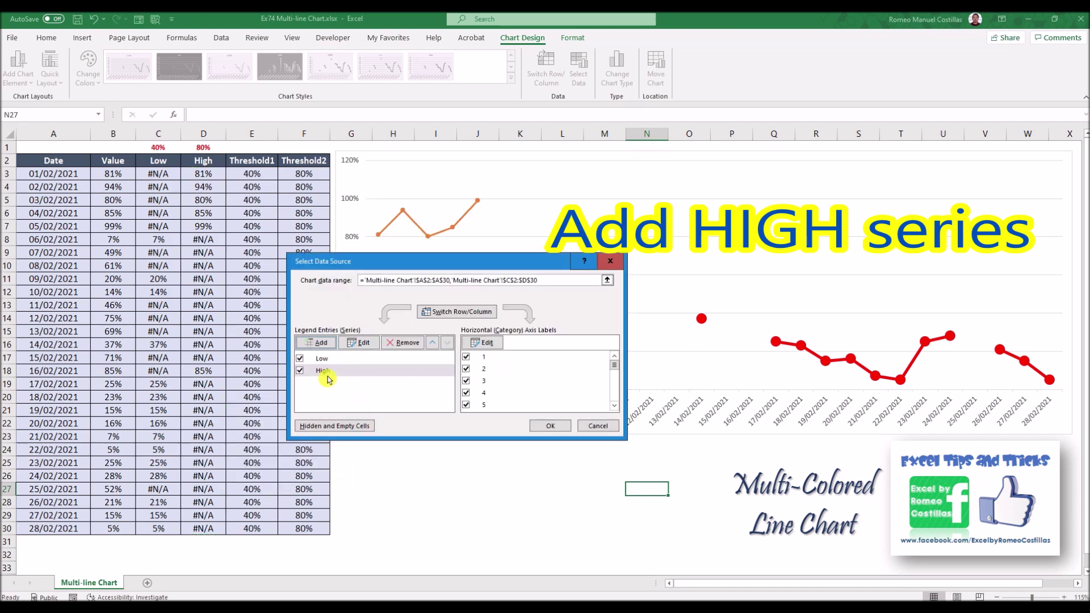
- Set the chart's horizontal axis labels to the dates in A3:A30 and apply the data source changes
left_click(486, 348)
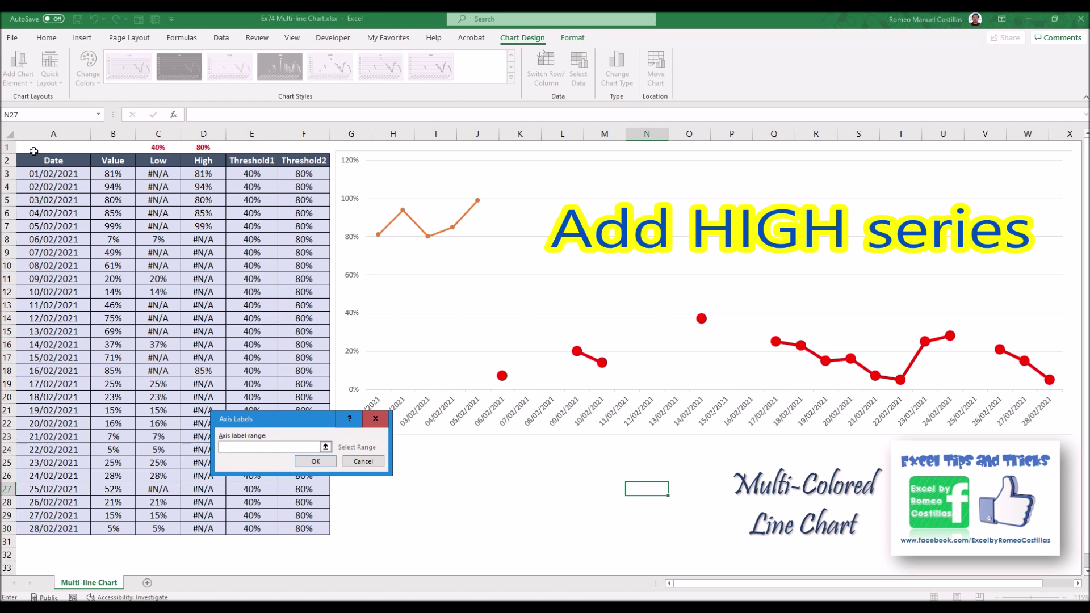
left_click_drag(59, 174, 57, 528)
left_click(316, 461)
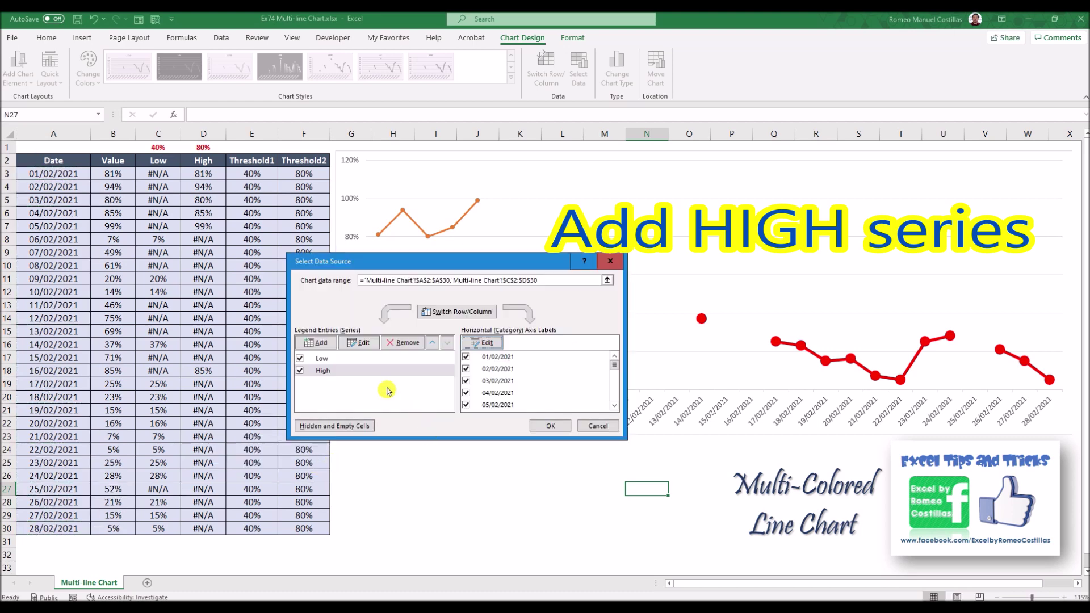
left_click(550, 426)
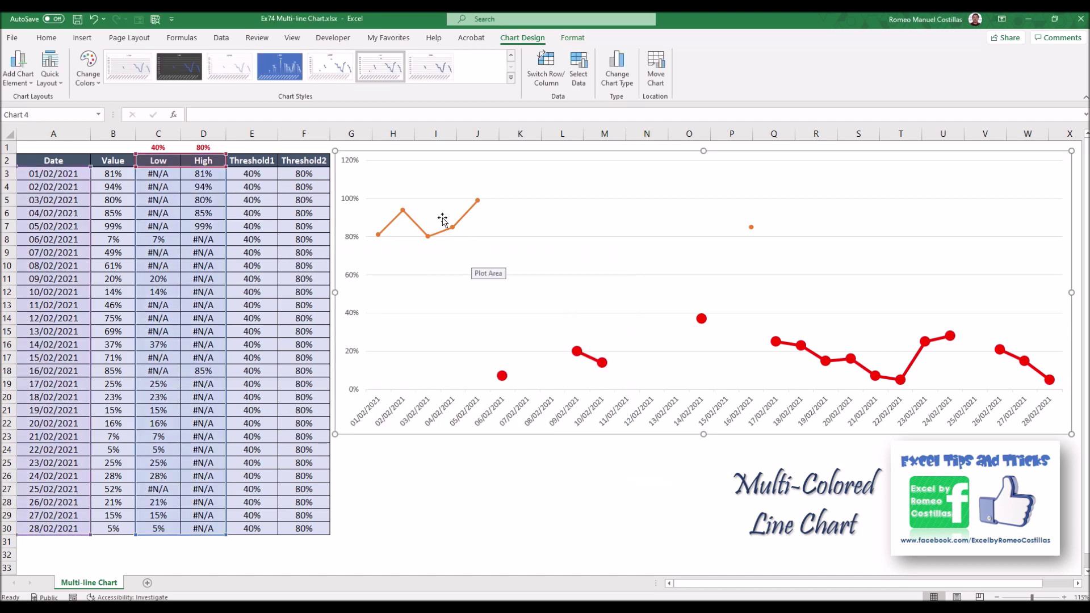
- Format the High series line as a solid line in standard green
left_click(572, 39)
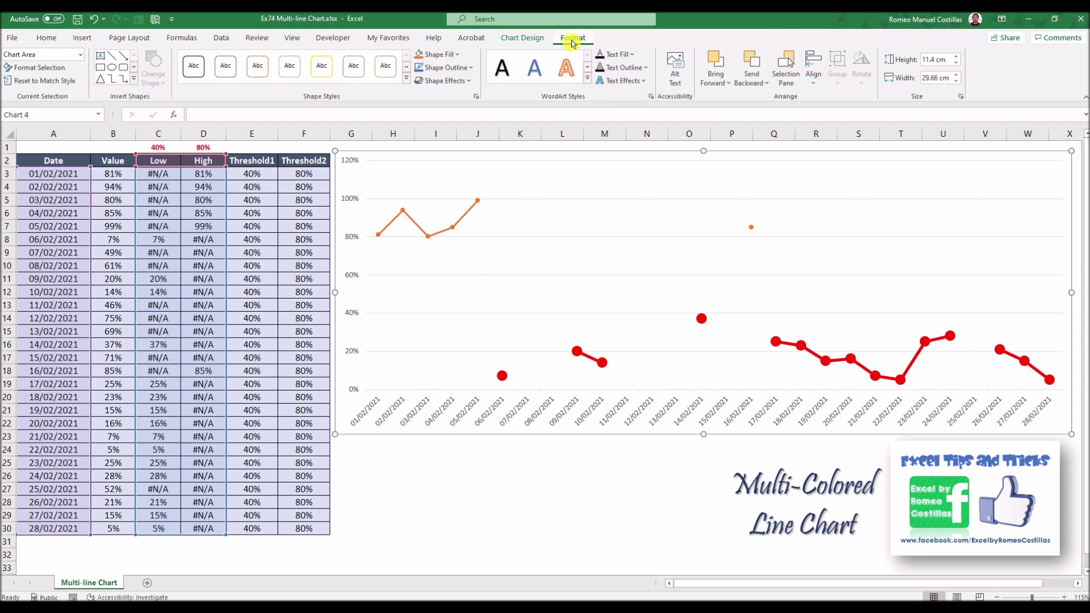
left_click(81, 55)
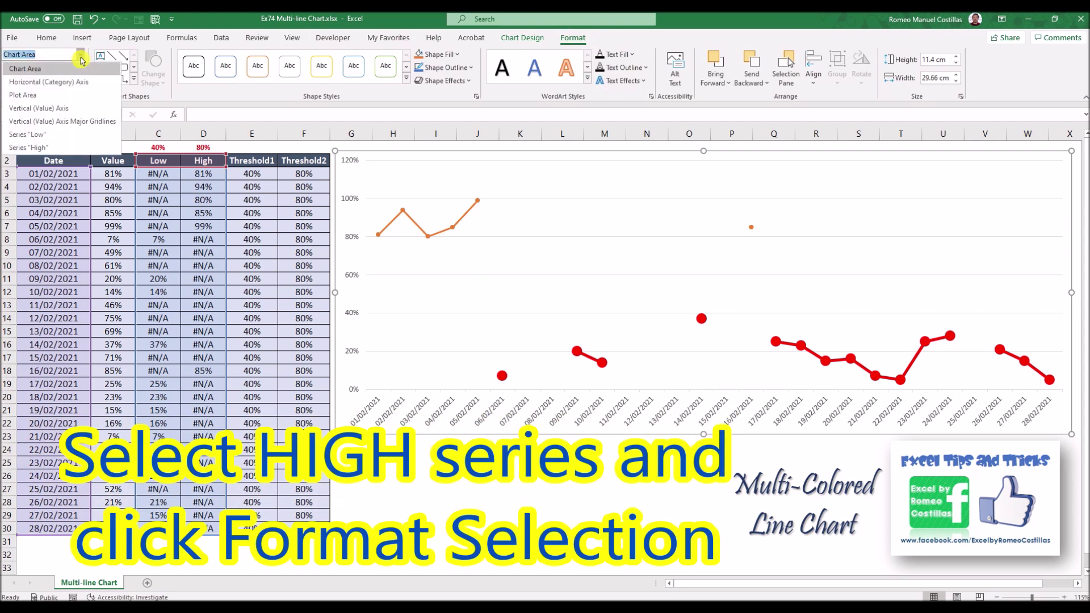
left_click(75, 148)
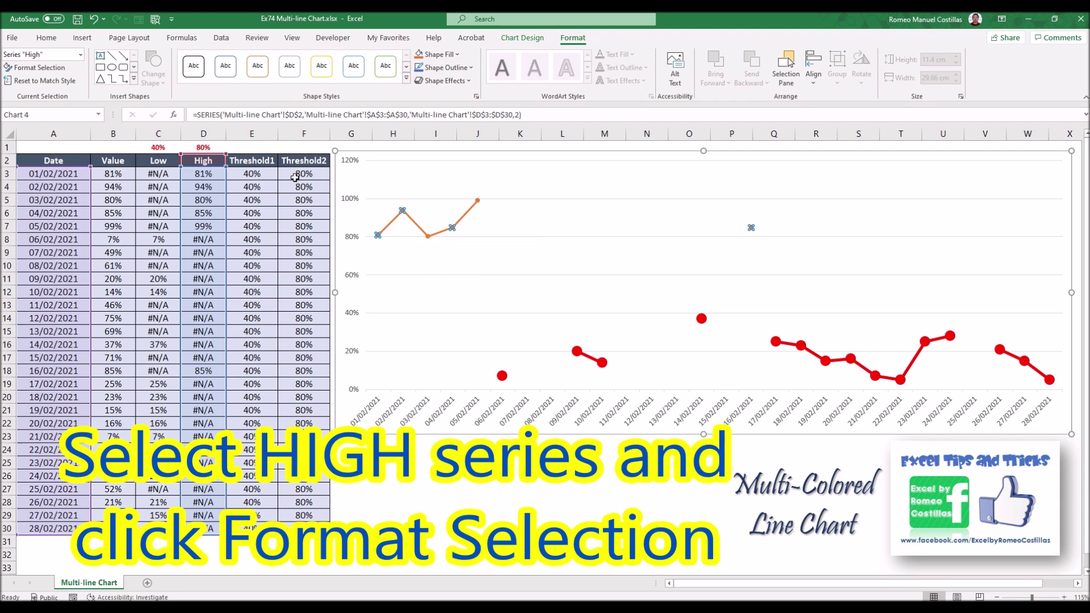
left_click(52, 71)
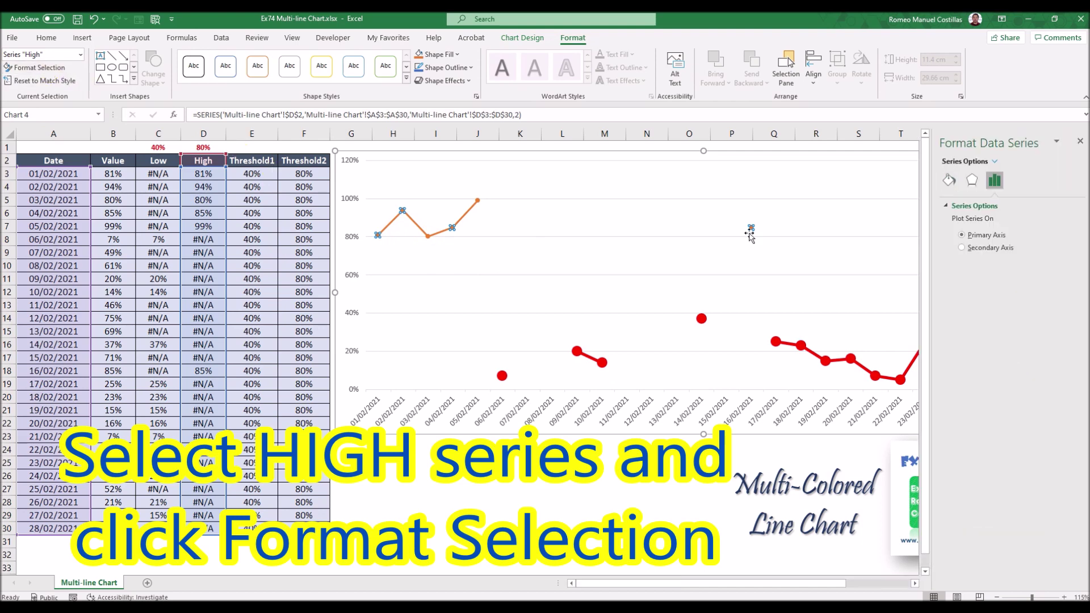
left_click(949, 182)
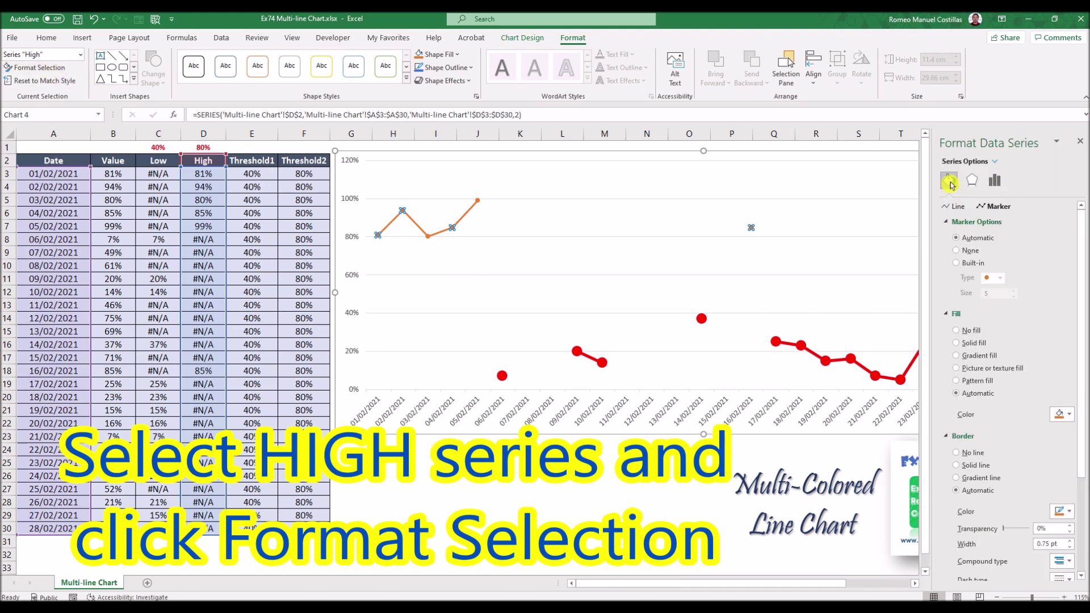
left_click(995, 206)
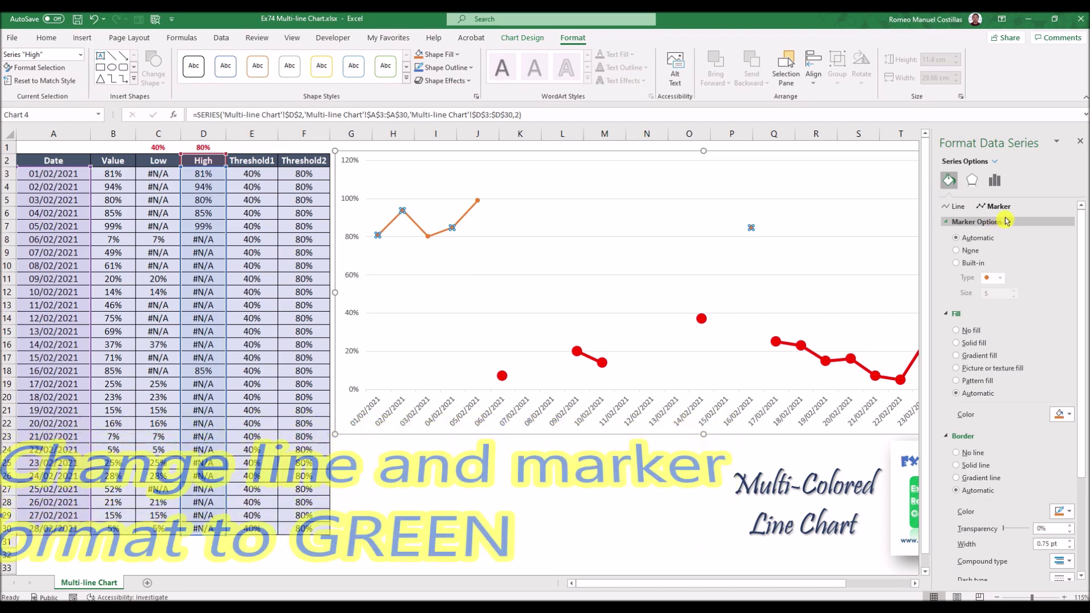
left_click(958, 206)
left_click(982, 252)
left_click(1061, 296)
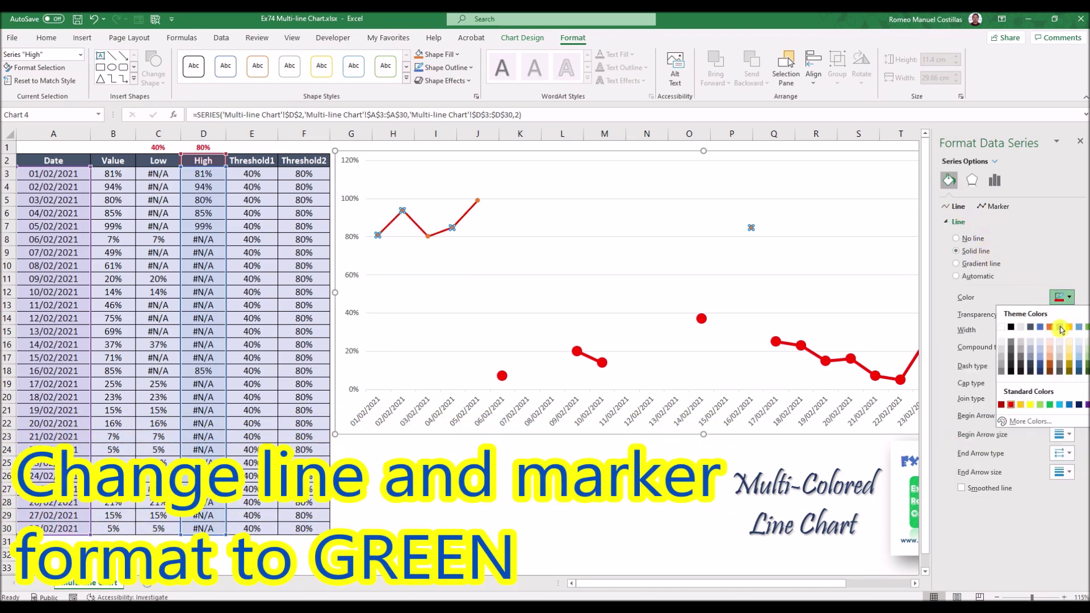
left_click(1051, 405)
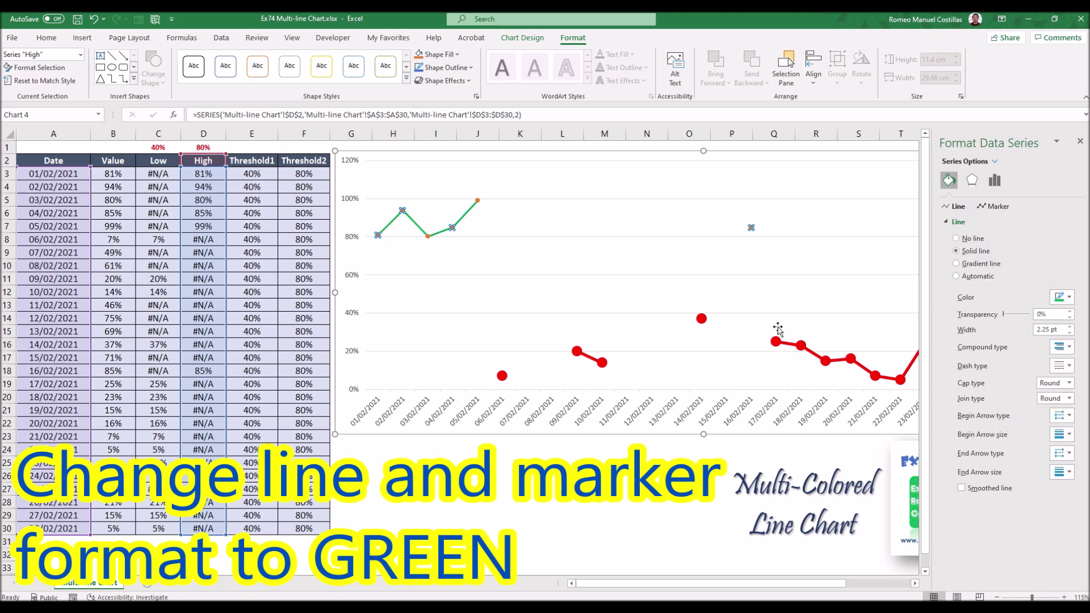
- Set the High series line width to 3 pt
left_click(1069, 368)
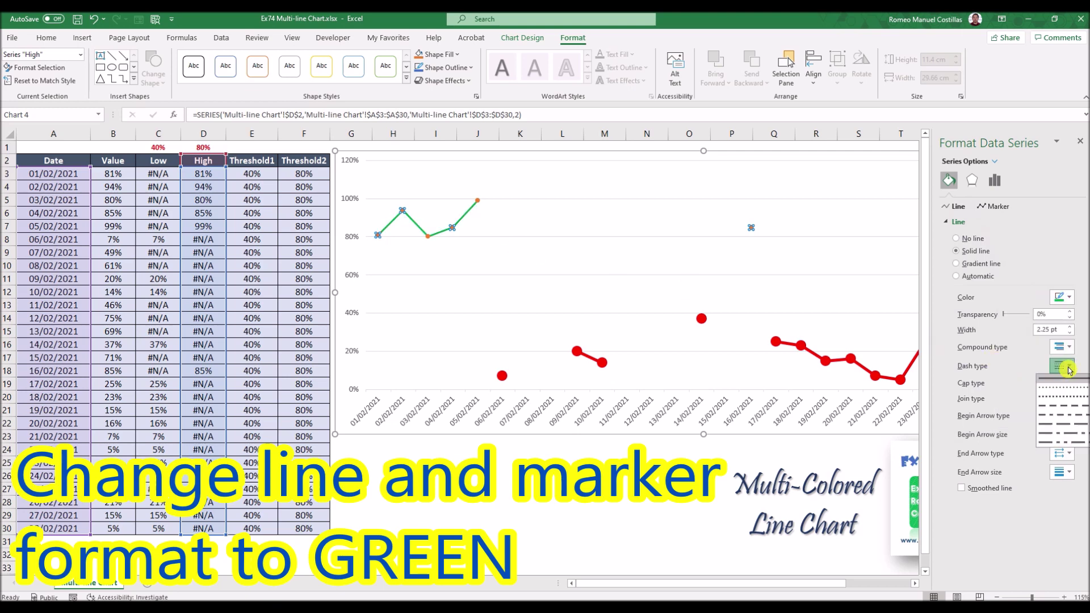
left_click(1069, 327)
left_click(1069, 327)
left_click(1069, 326)
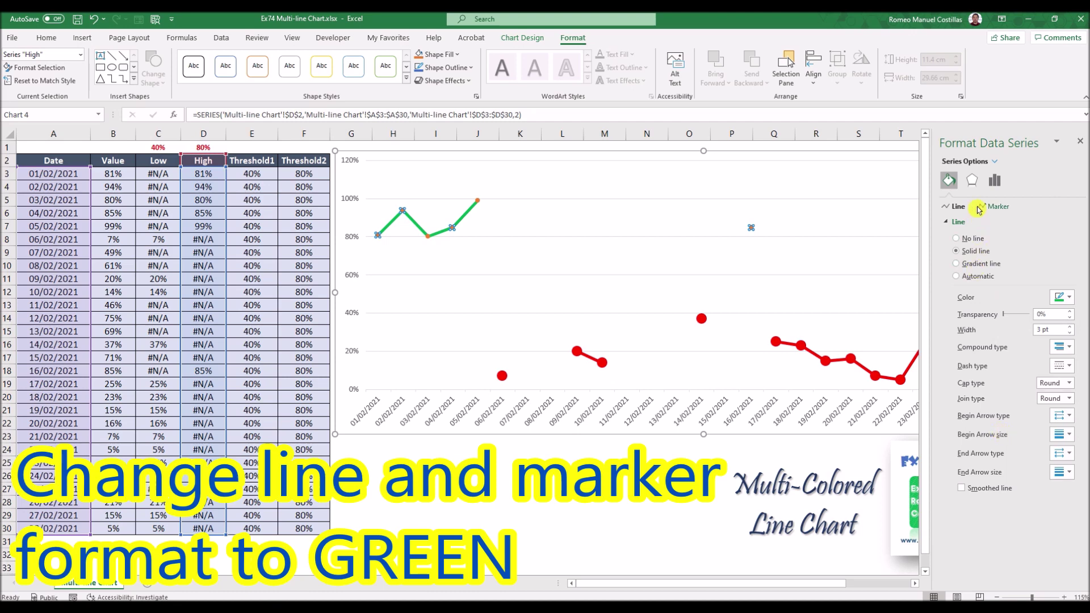
- Set the High series markers to the built-in option at size 12
left_click(998, 207)
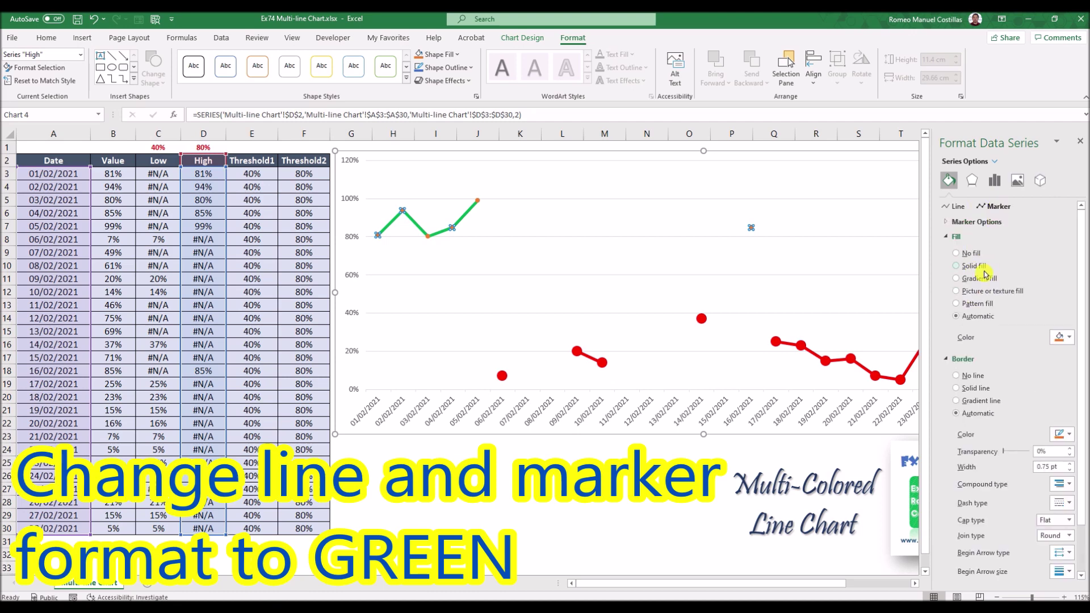
left_click(981, 222)
left_click(973, 263)
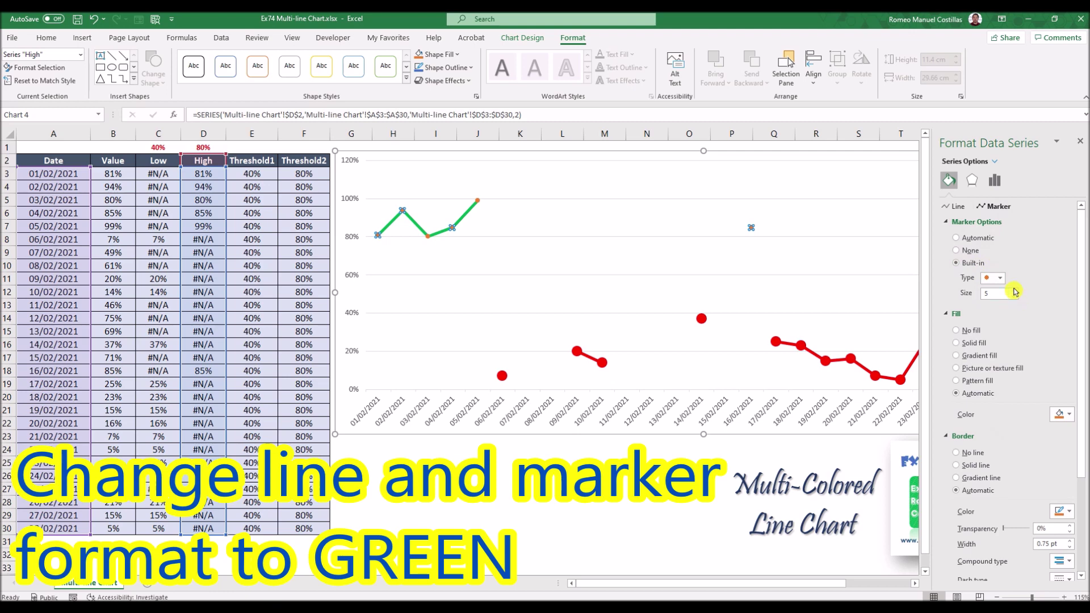
left_click(1014, 291)
left_click(1014, 291)
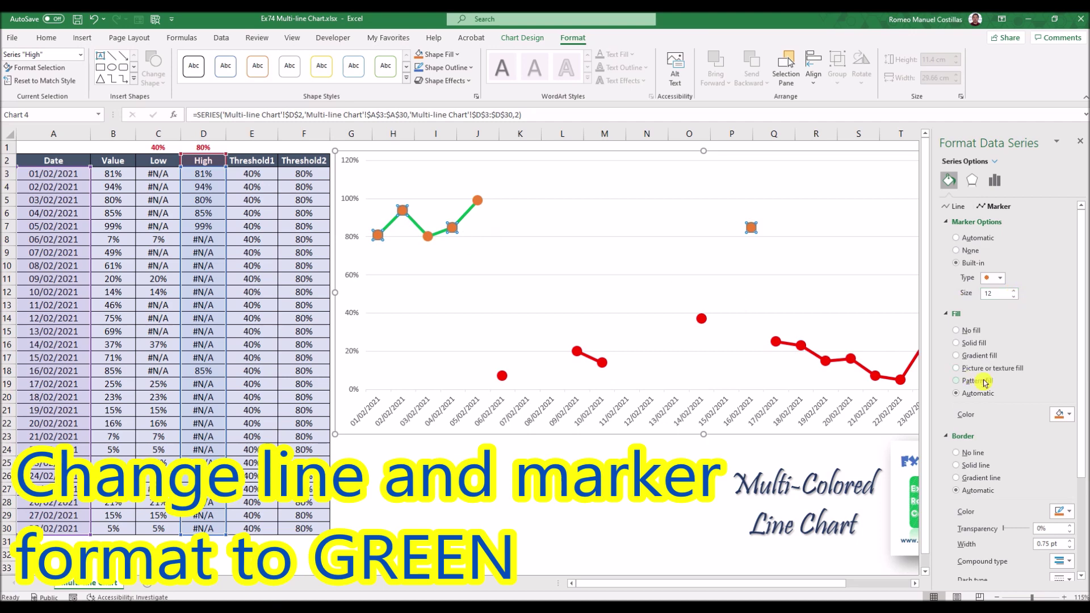
- Give the High series markers a solid green fill and a solid green border, and close the series formatting
left_click(956, 343)
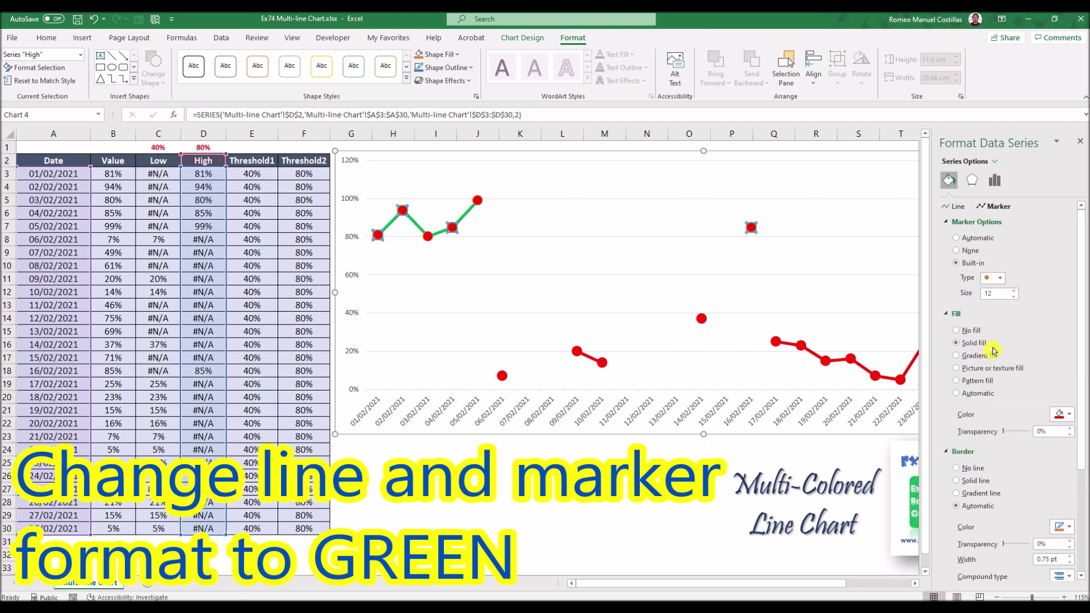
left_click(1060, 414)
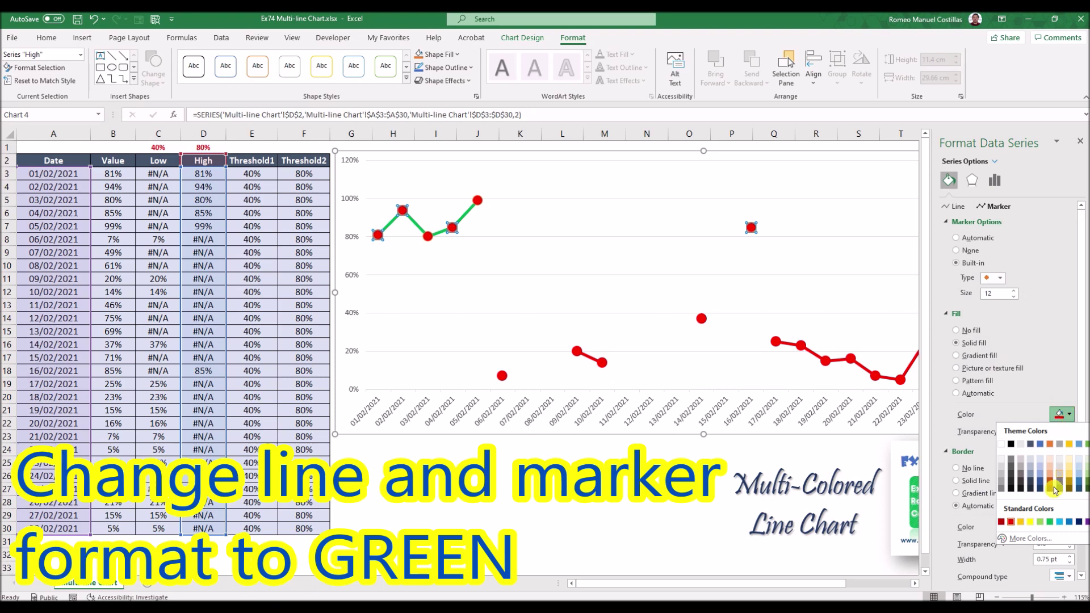
left_click(1050, 521)
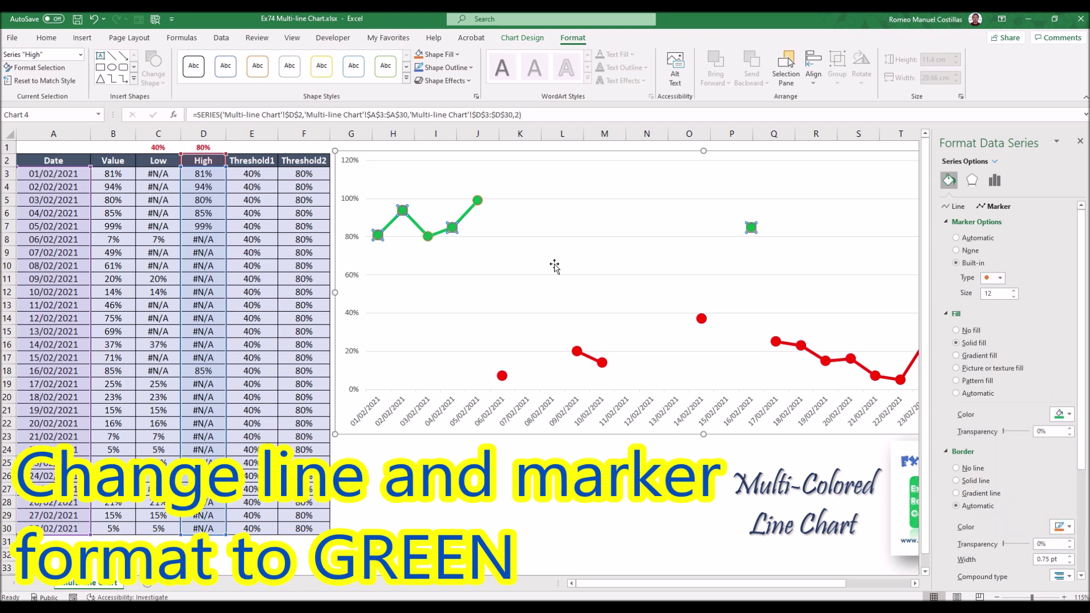
left_click(978, 481)
left_click(1060, 526)
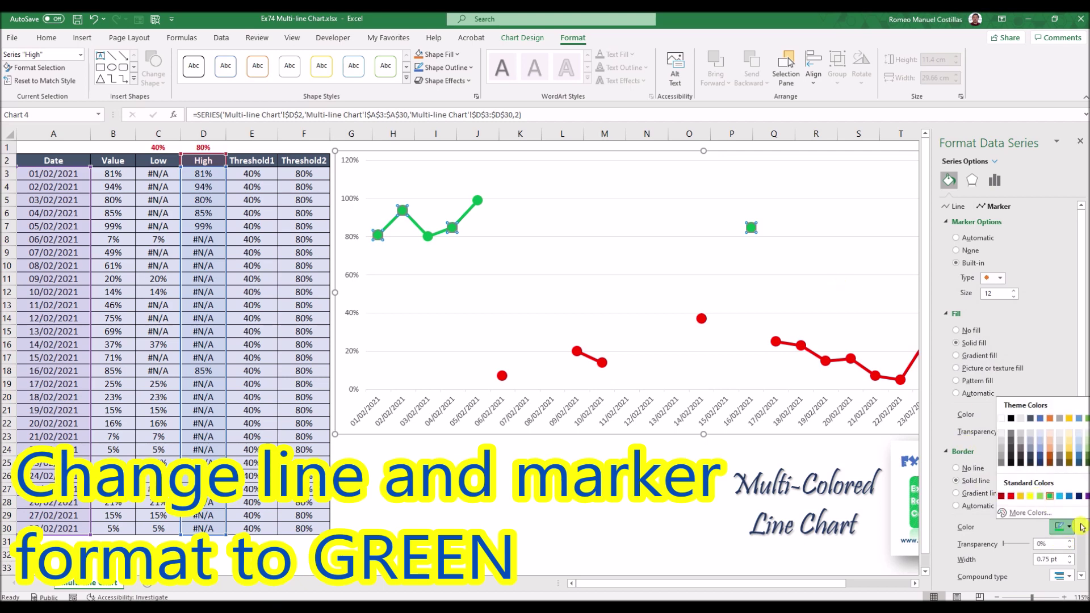
left_click(1050, 495)
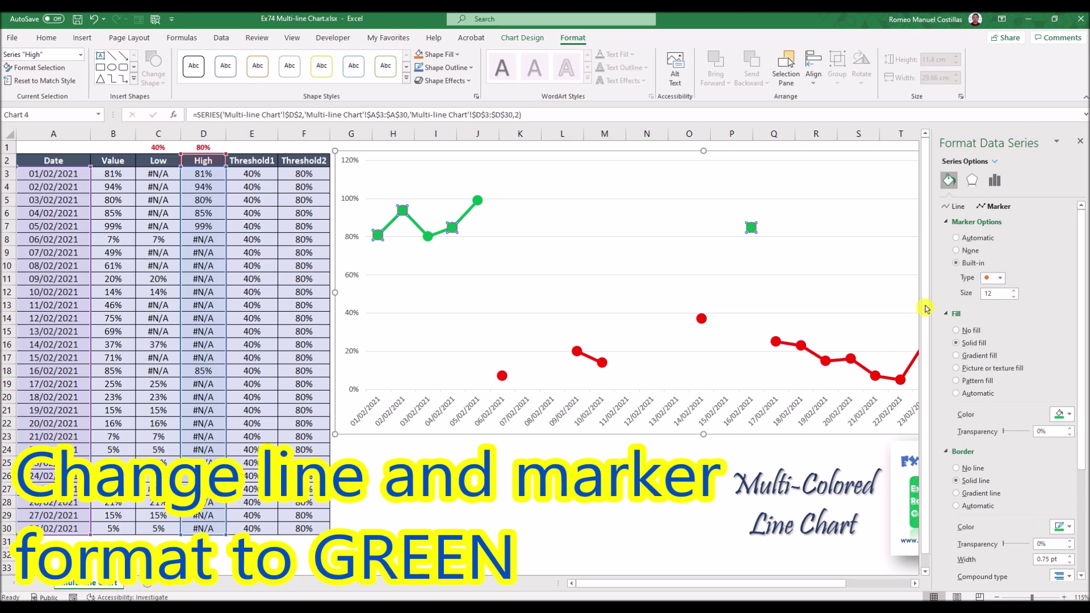
left_click(1081, 142)
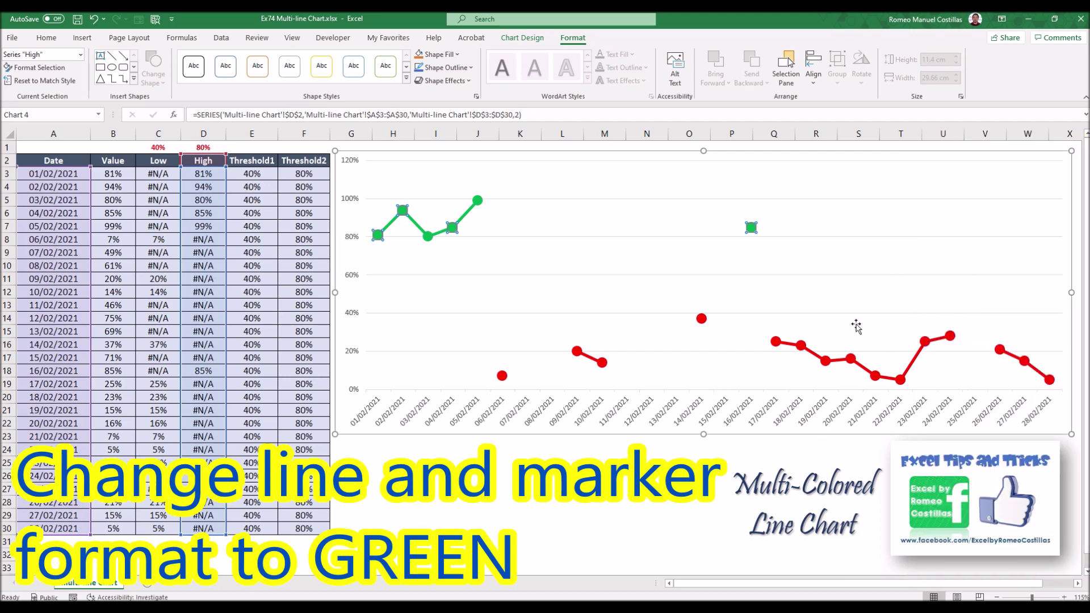
key("Escape")
key("Escape")
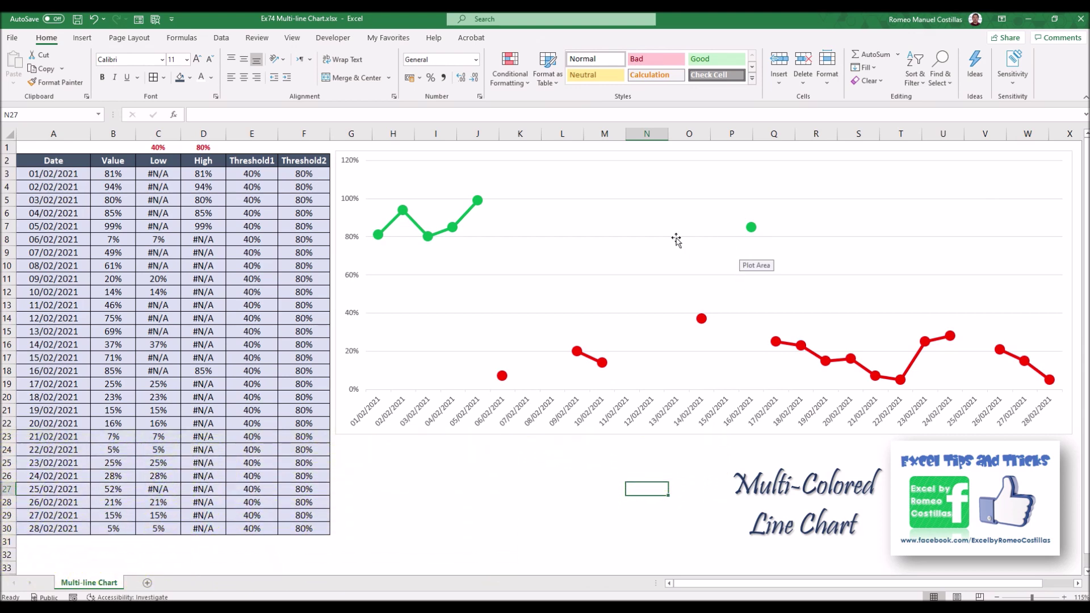
- Add a Value series to the chart with its name from B2 and its values from B3:B29
left_click(436, 160)
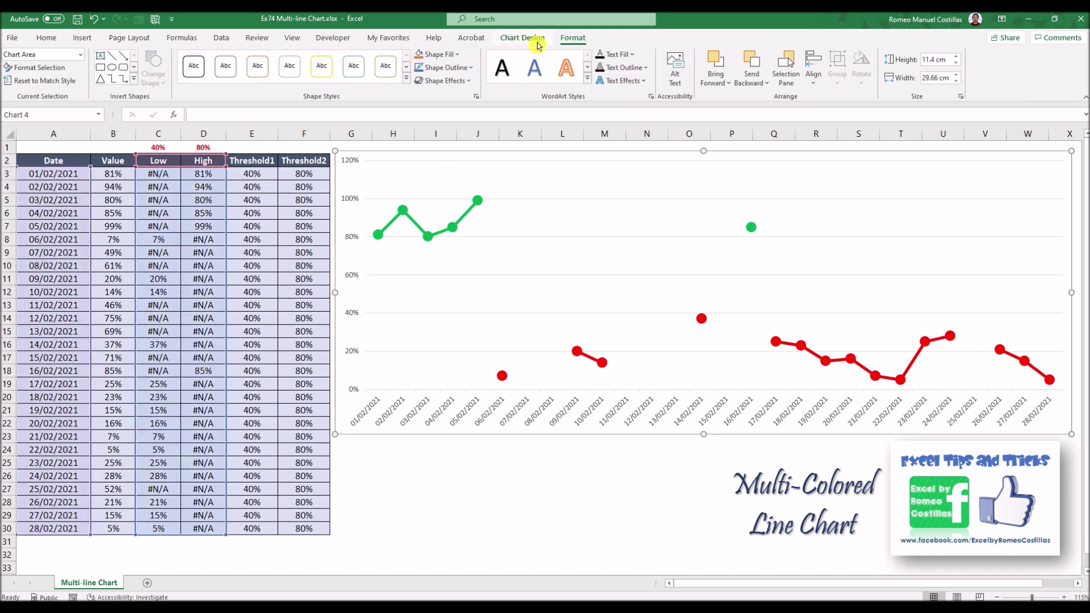
left_click(518, 39)
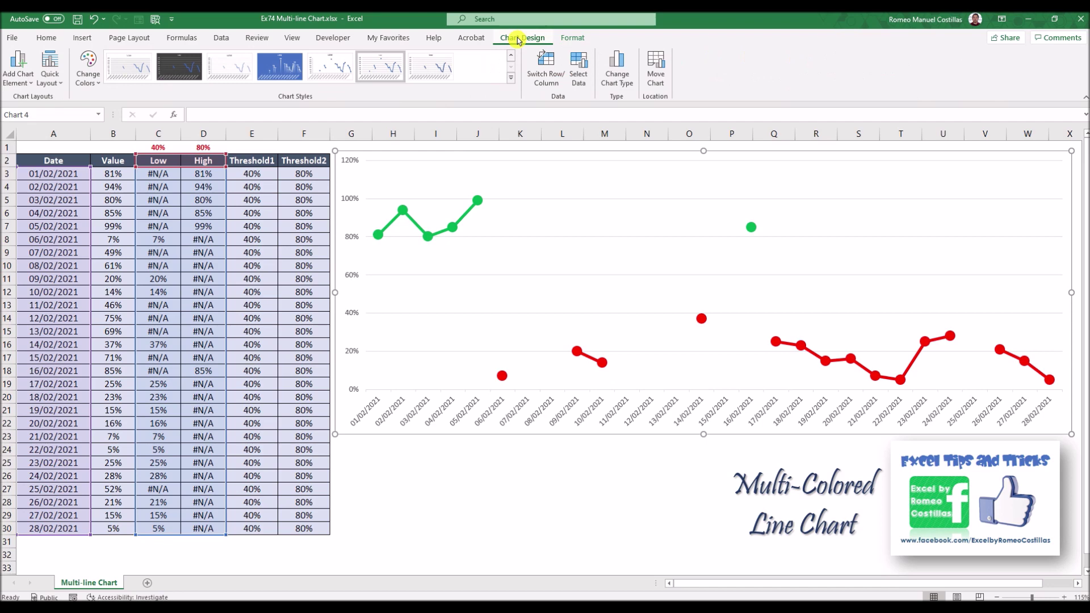
left_click(579, 79)
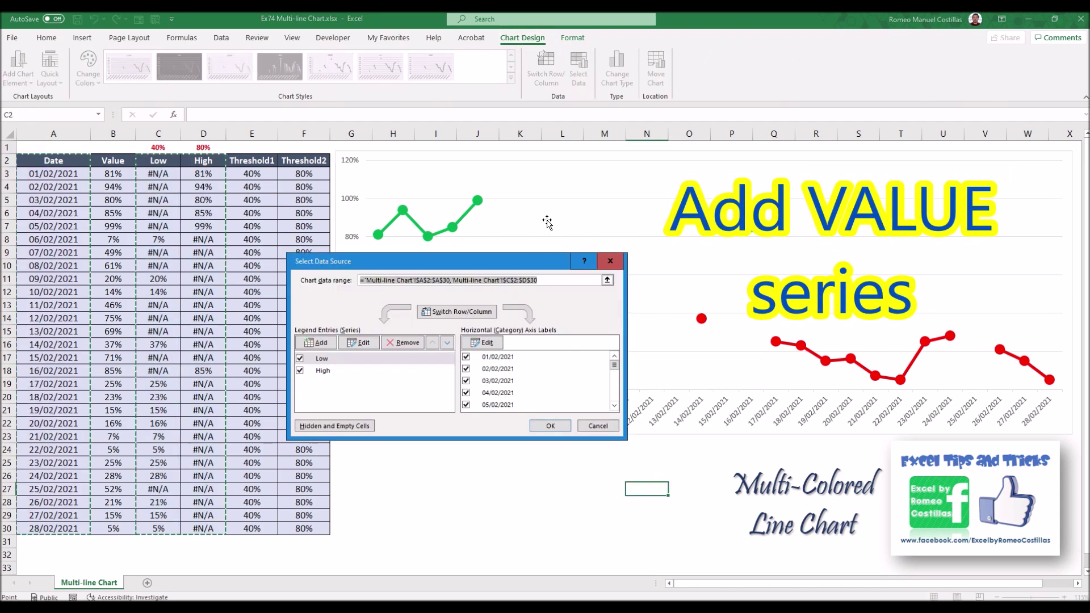
left_click(323, 342)
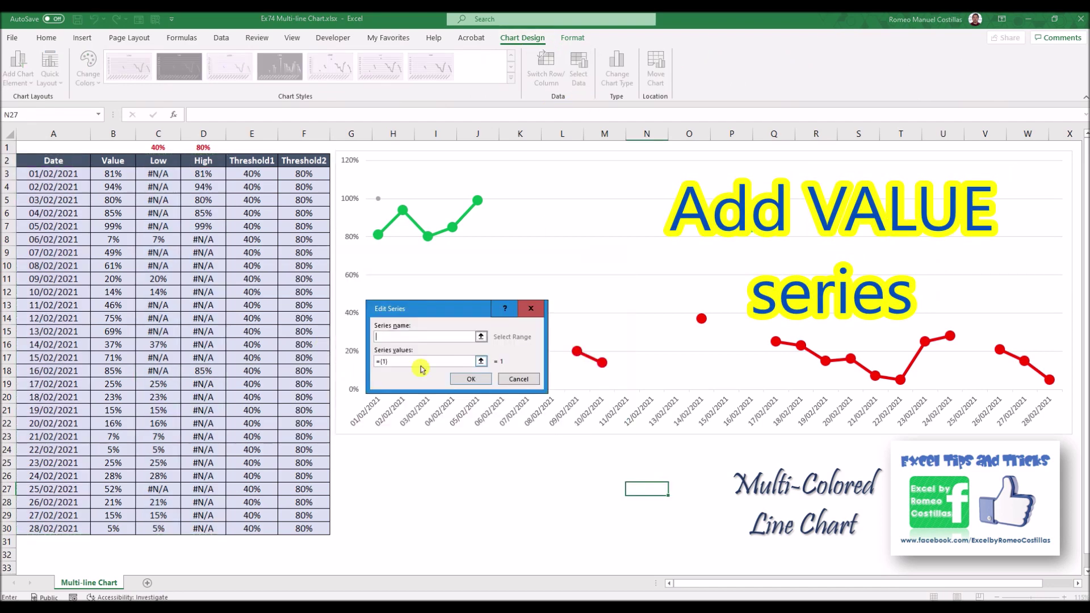
left_click(481, 339)
left_click(120, 167)
key("Return")
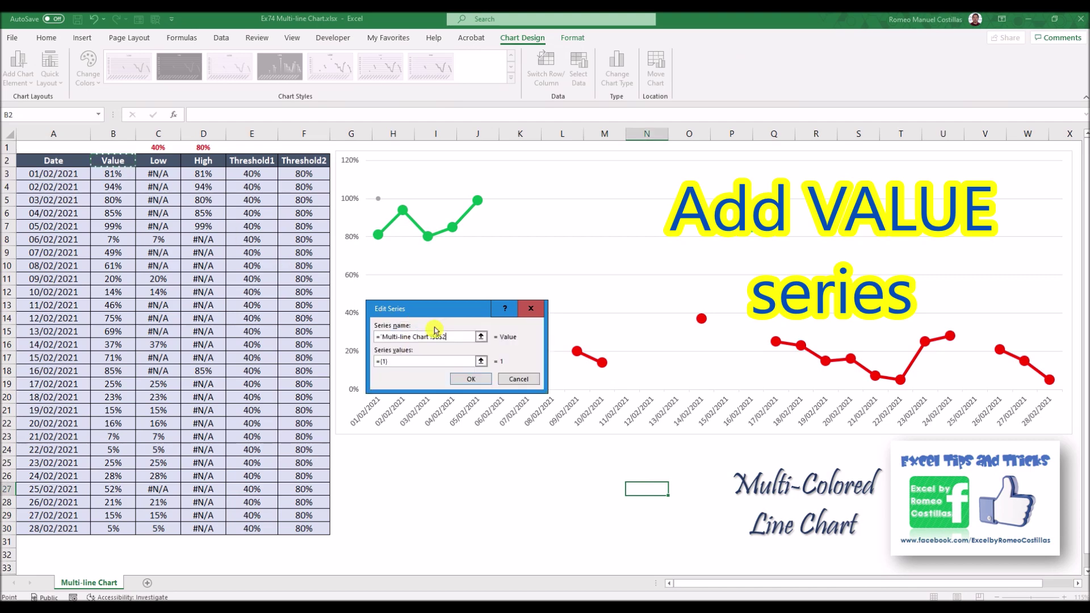
left_click(481, 362)
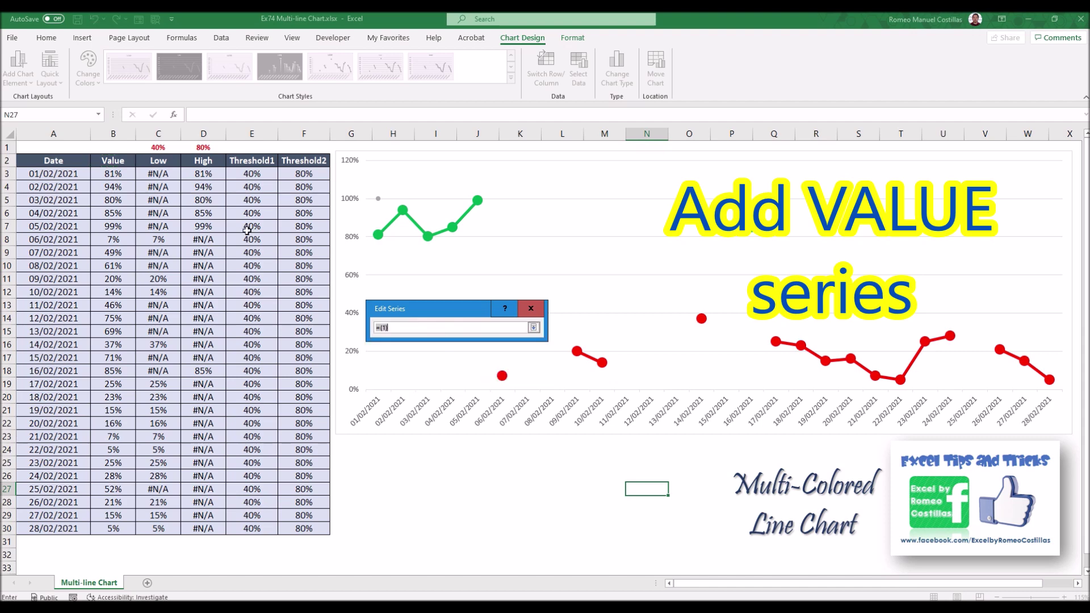
left_click_drag(117, 172, 128, 520)
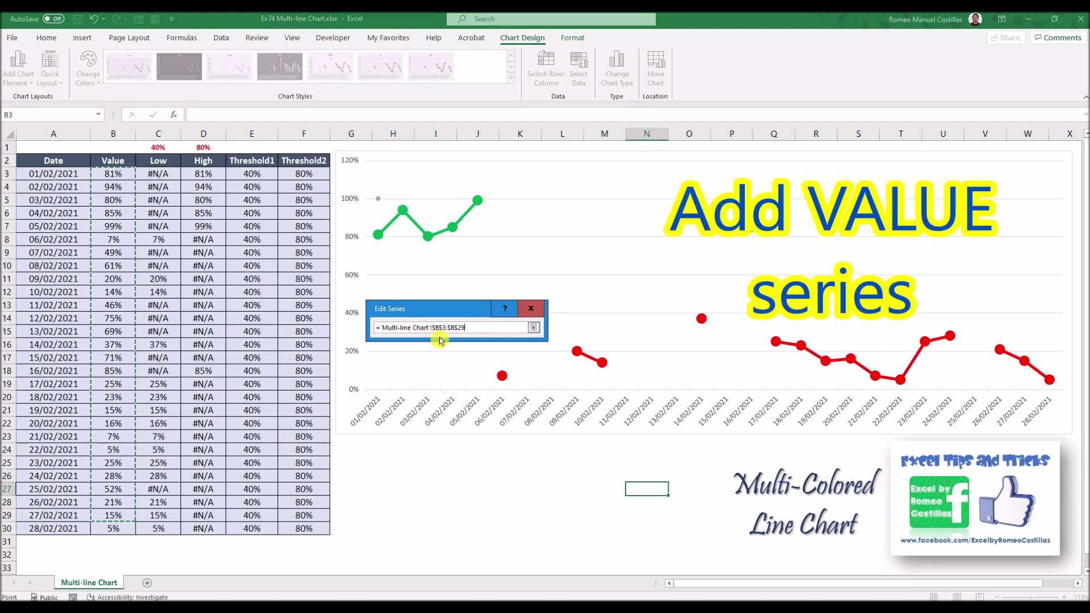
left_click(534, 328)
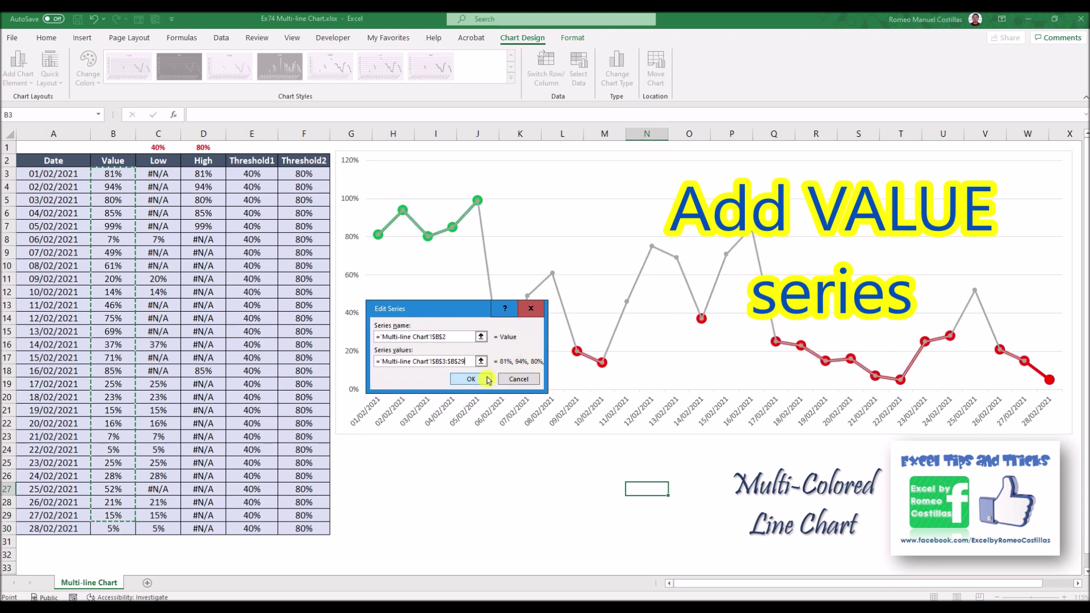
left_click(472, 379)
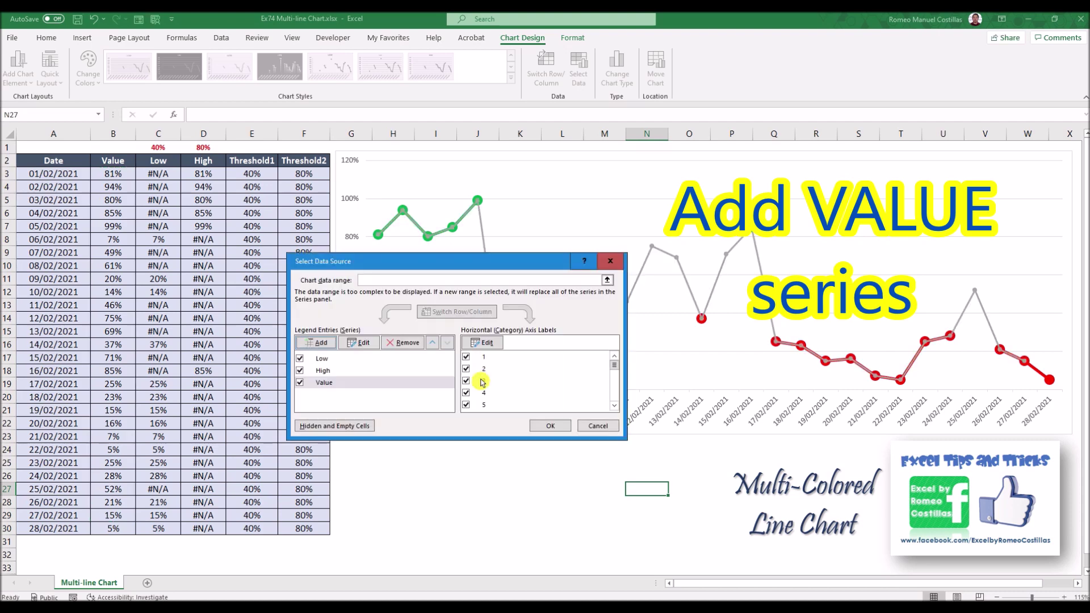
- Set the horizontal axis labels for the Value series to the dates in A3:A30 and apply the data source changes
left_click(482, 342)
left_click(481, 352)
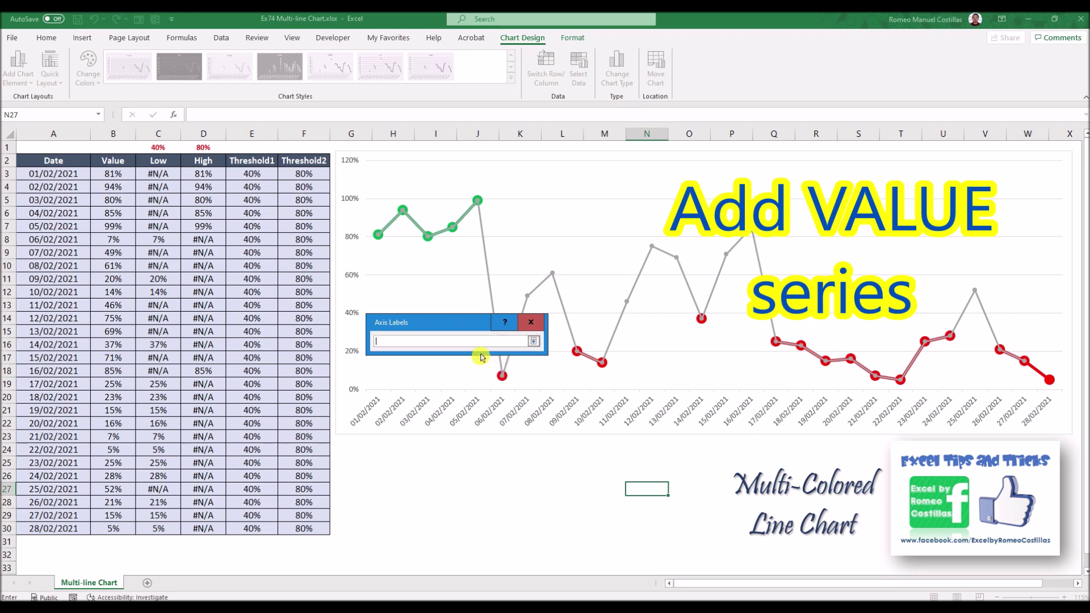
left_click_drag(64, 173, 64, 528)
key("Return")
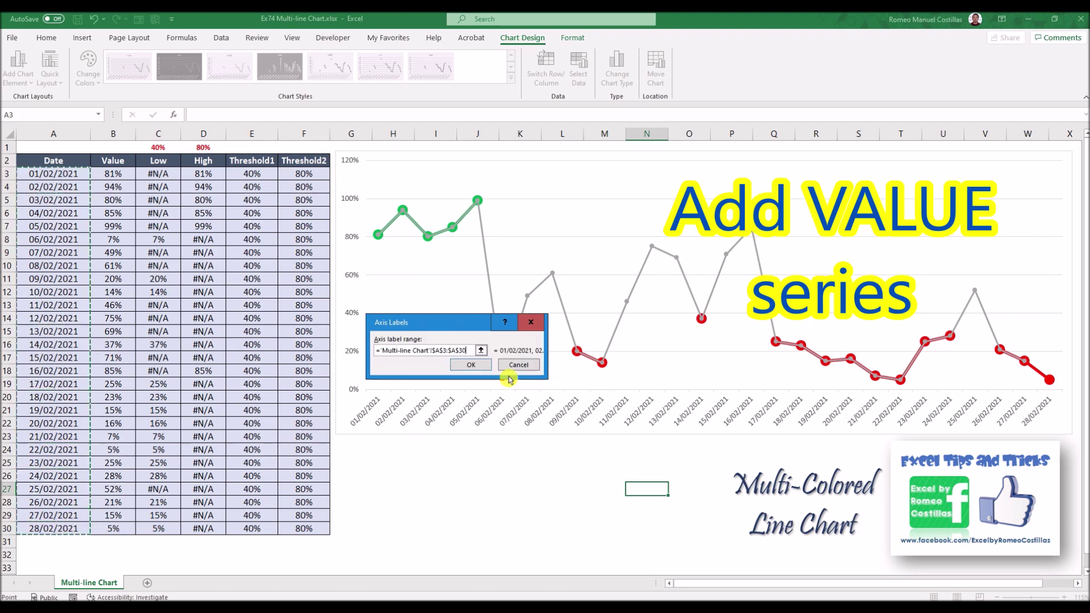
left_click(475, 365)
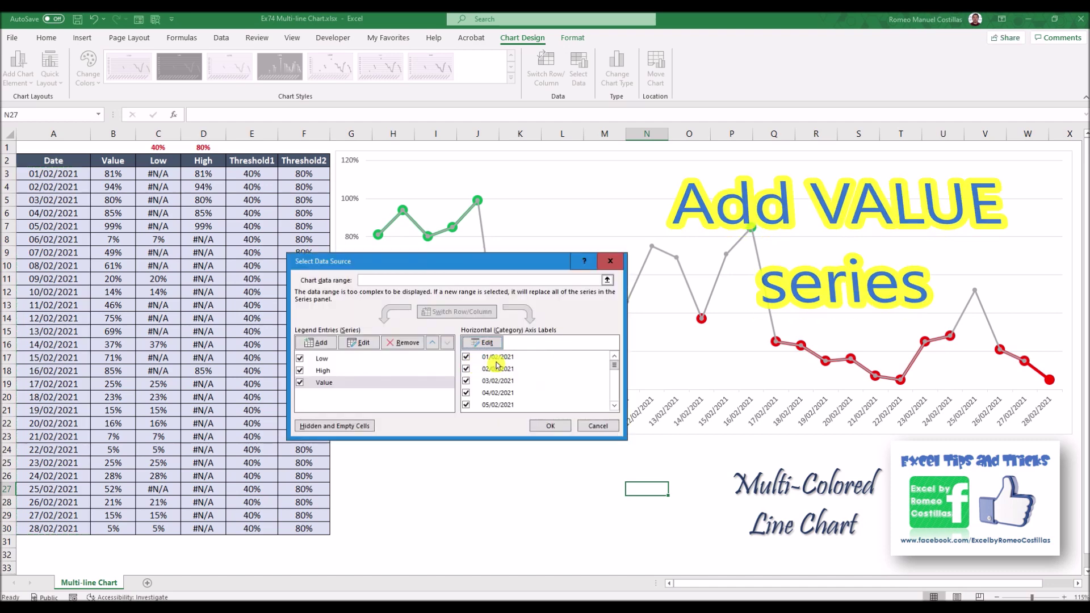
left_click(552, 426)
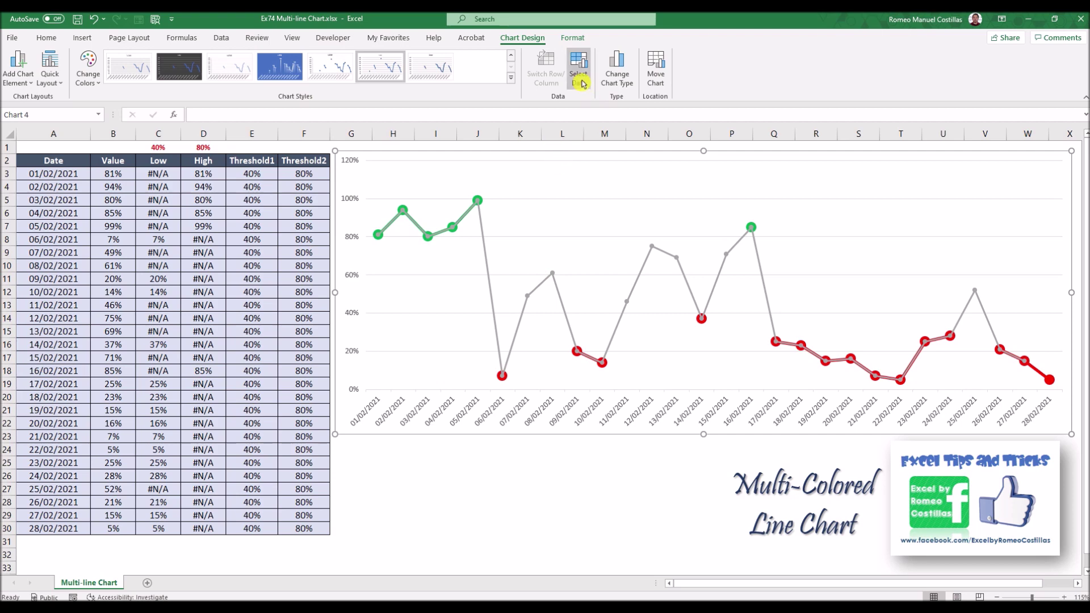
- Format the Value series with a solid black line 3 pt wide
left_click(575, 39)
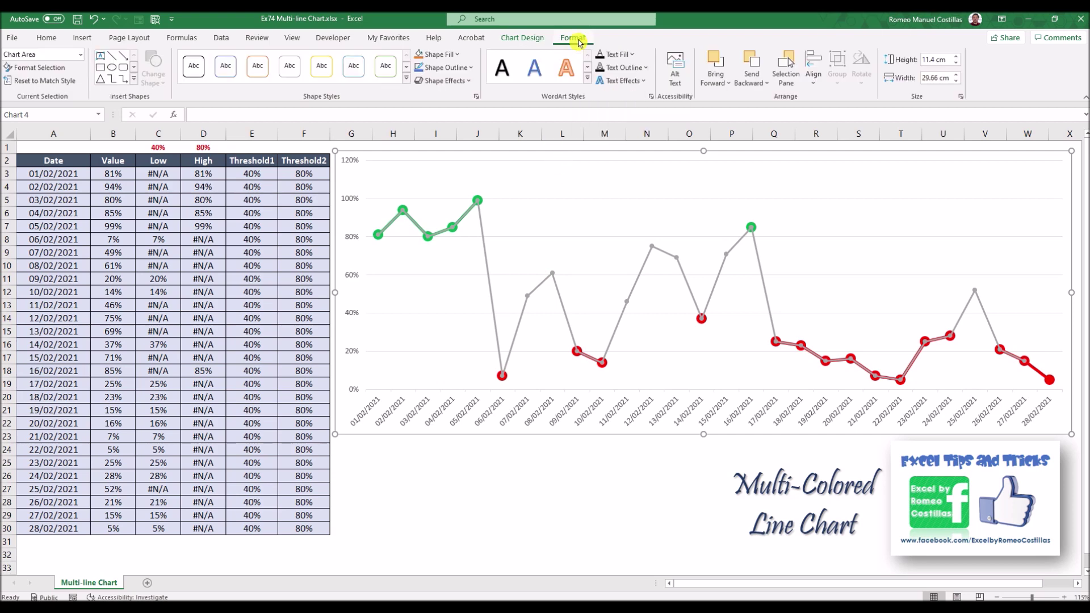
left_click(80, 55)
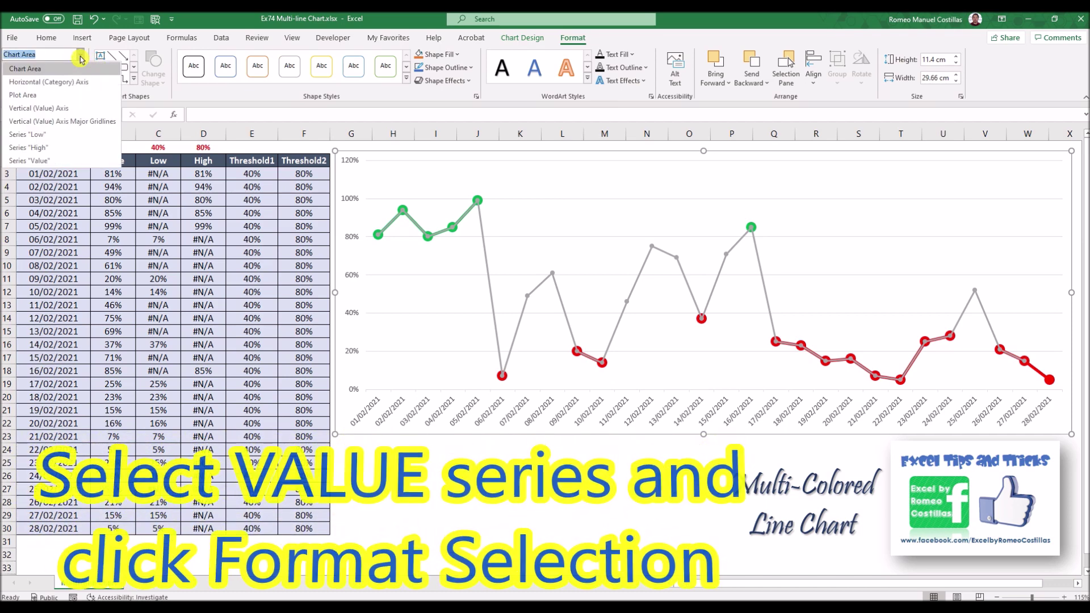
left_click(82, 160)
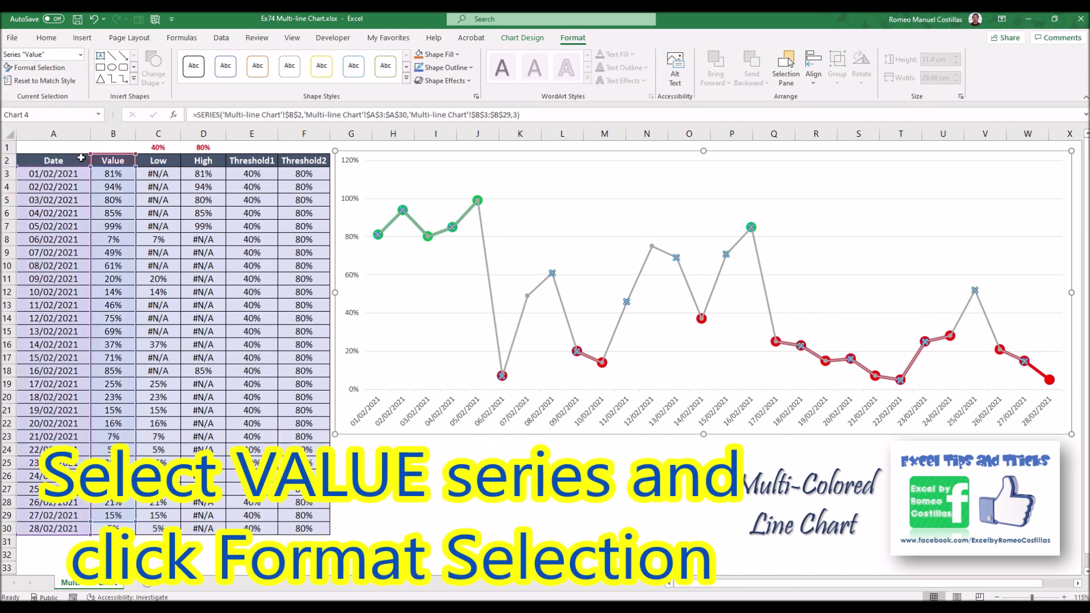
left_click(39, 67)
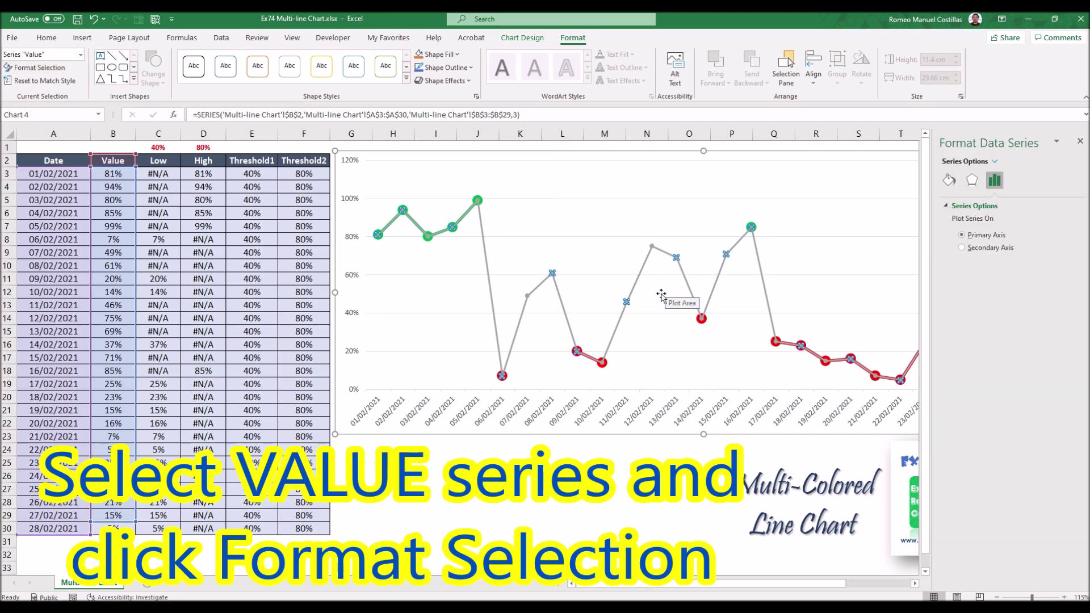
left_click(949, 180)
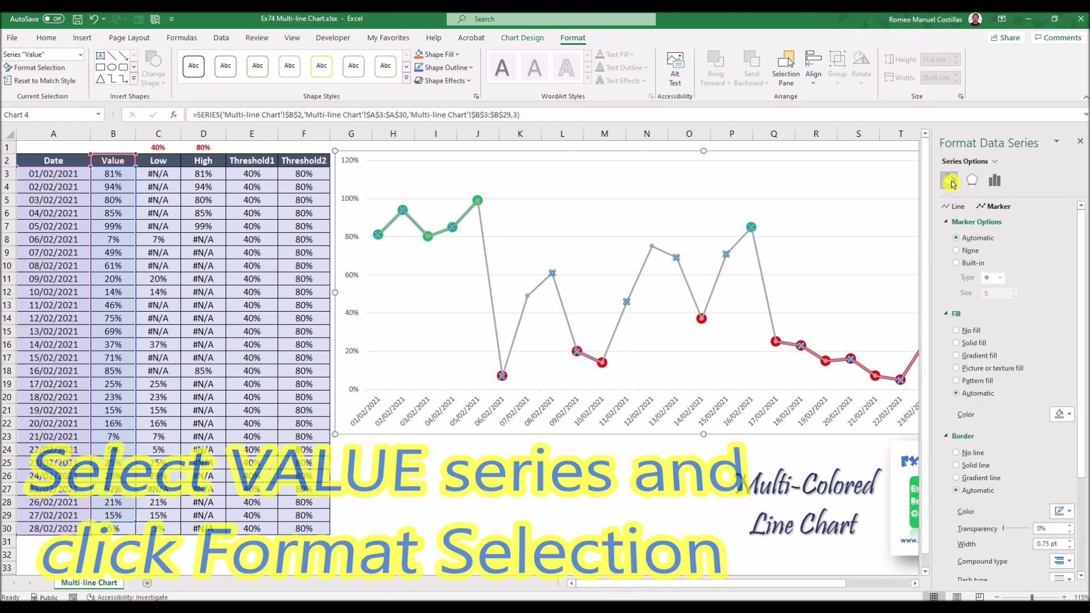
left_click(957, 206)
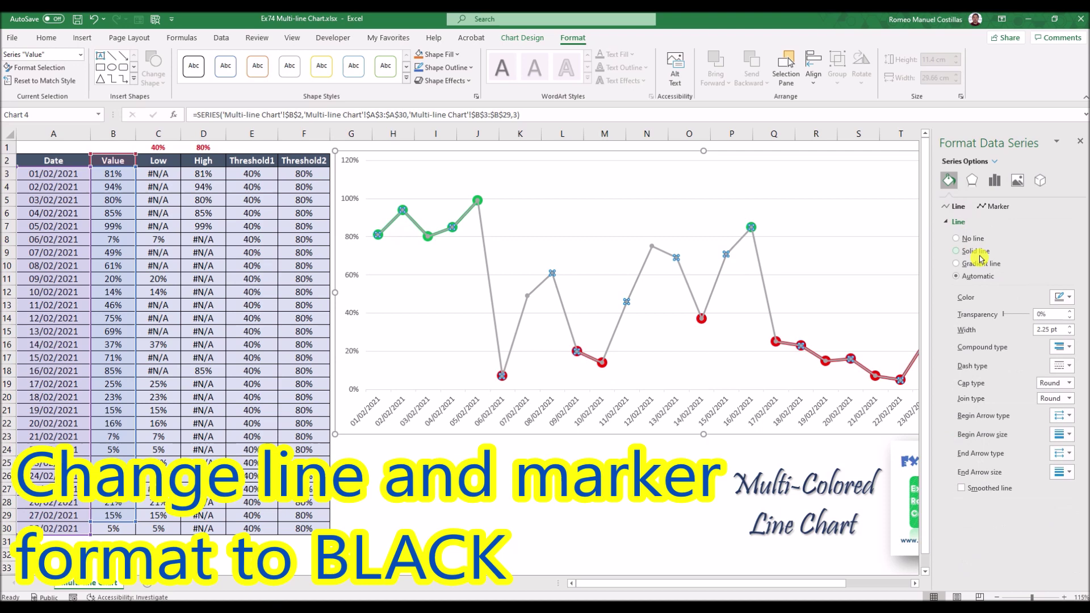
left_click(957, 251)
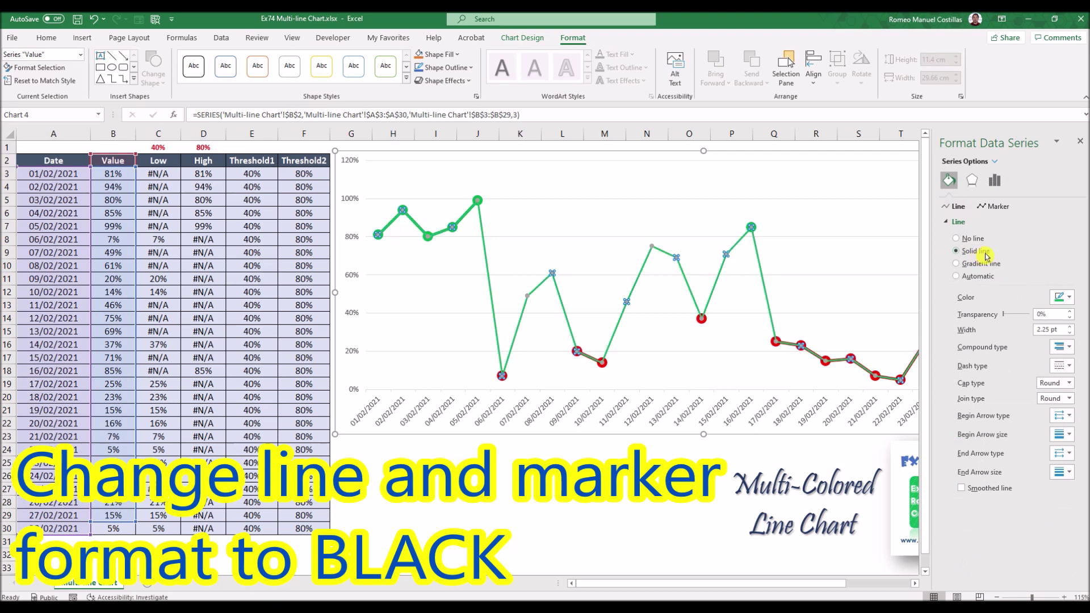
left_click(1066, 302)
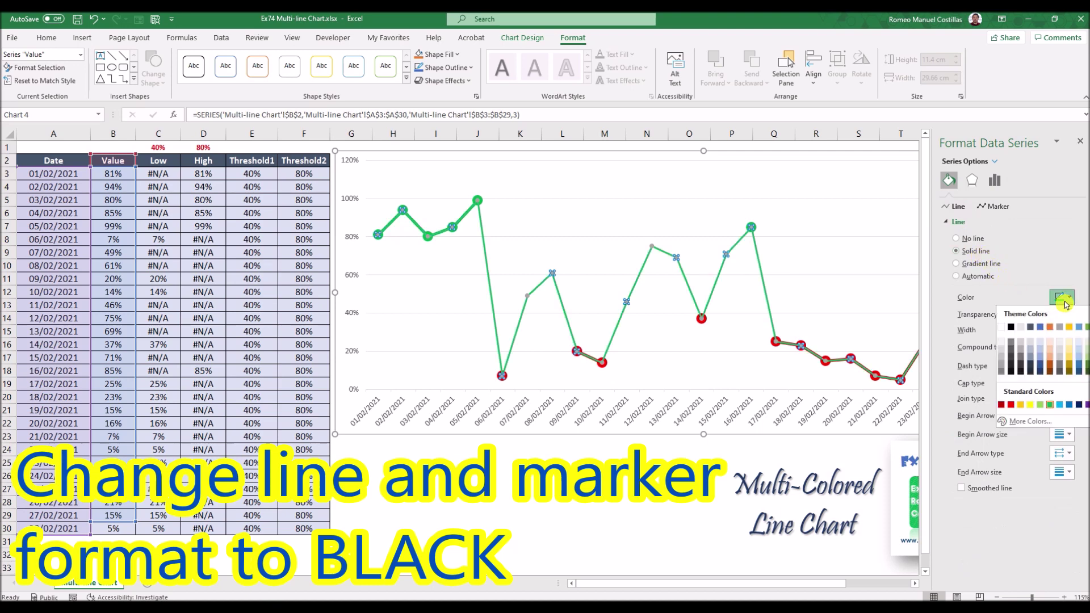
left_click(1012, 329)
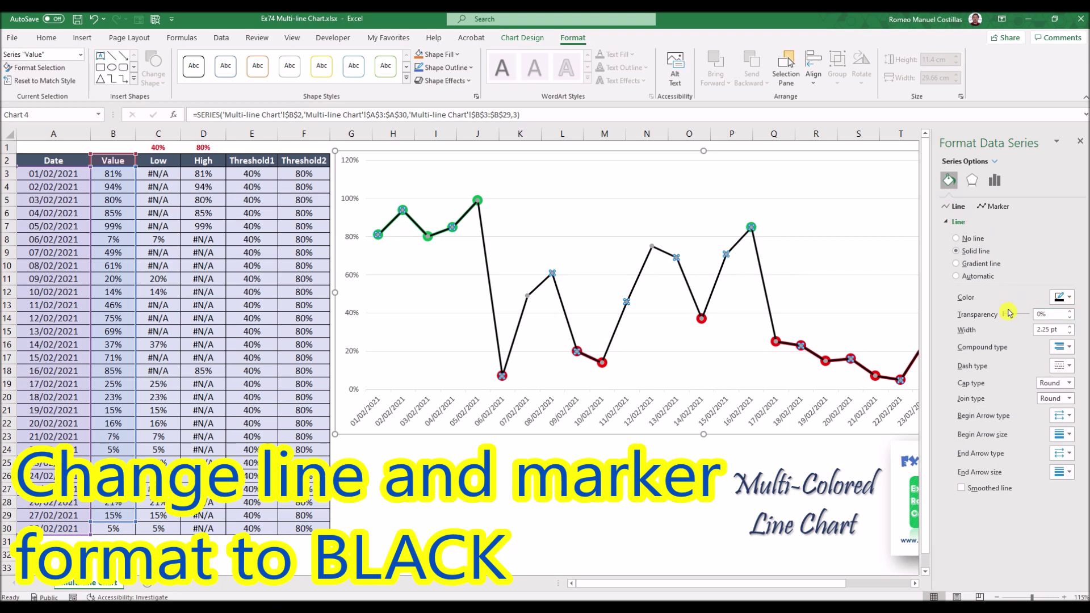
left_click(1069, 327)
left_click(1070, 327)
left_click(1070, 327)
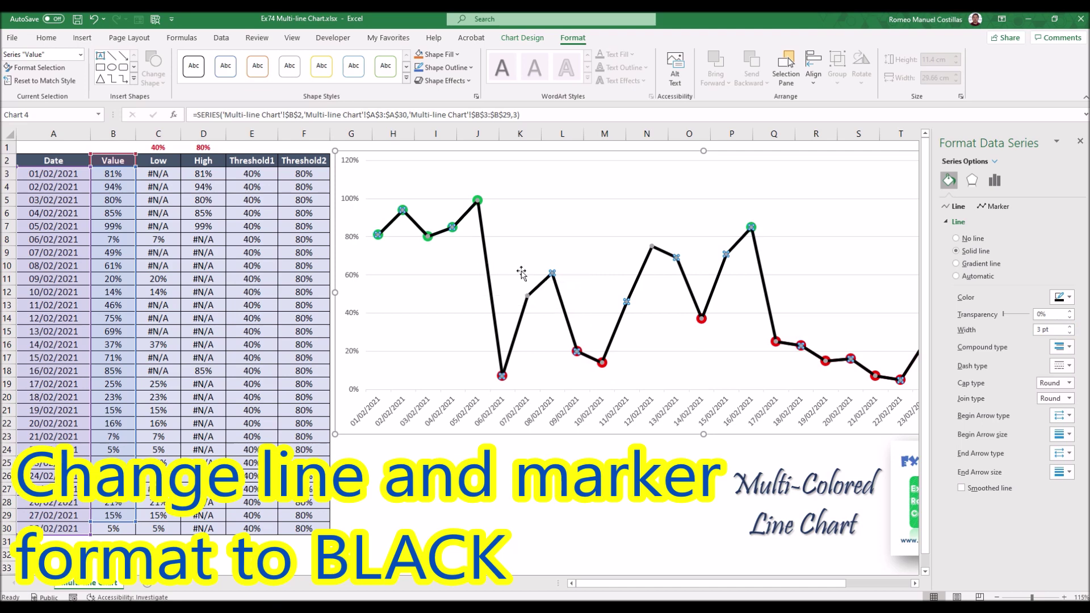
- Set the Value series markers to the built-in option at size 12
left_click(999, 209)
left_click(994, 222)
left_click(971, 263)
left_click(1016, 291)
left_click(1016, 291)
left_click(1016, 291)
left_click(1016, 291)
left_click(1016, 291)
left_click(1016, 292)
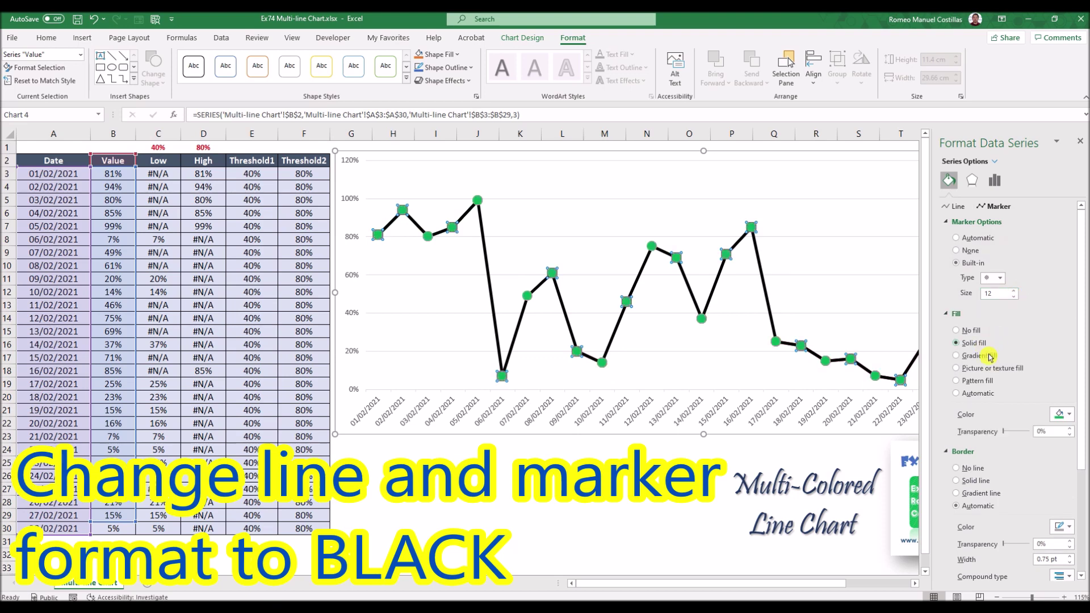
- Give the Value series markers a solid black fill and a solid black border, and close the series formatting
left_click(1061, 414)
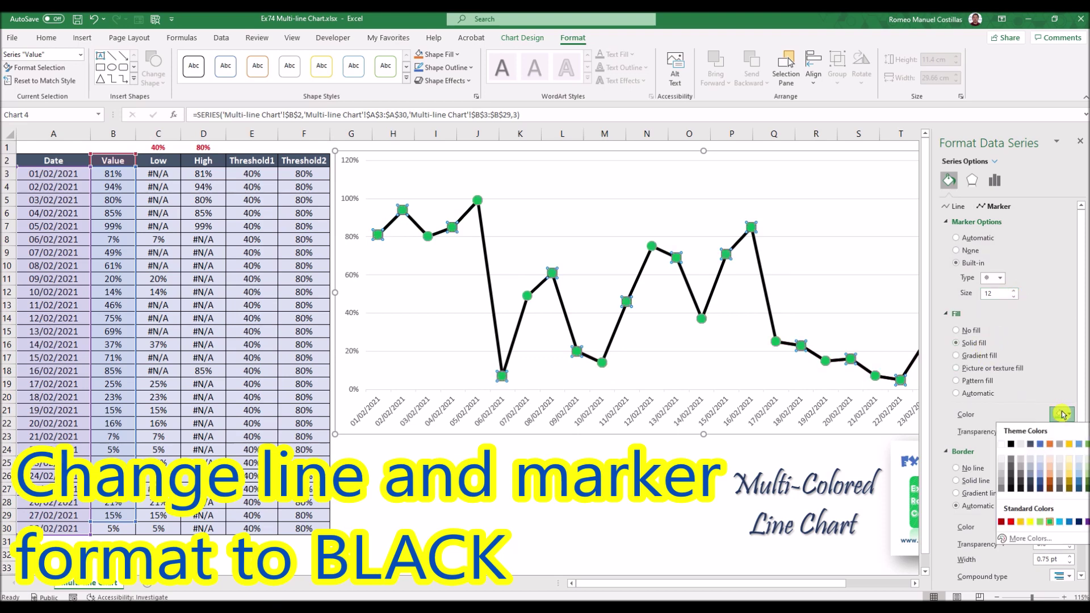
left_click(1011, 444)
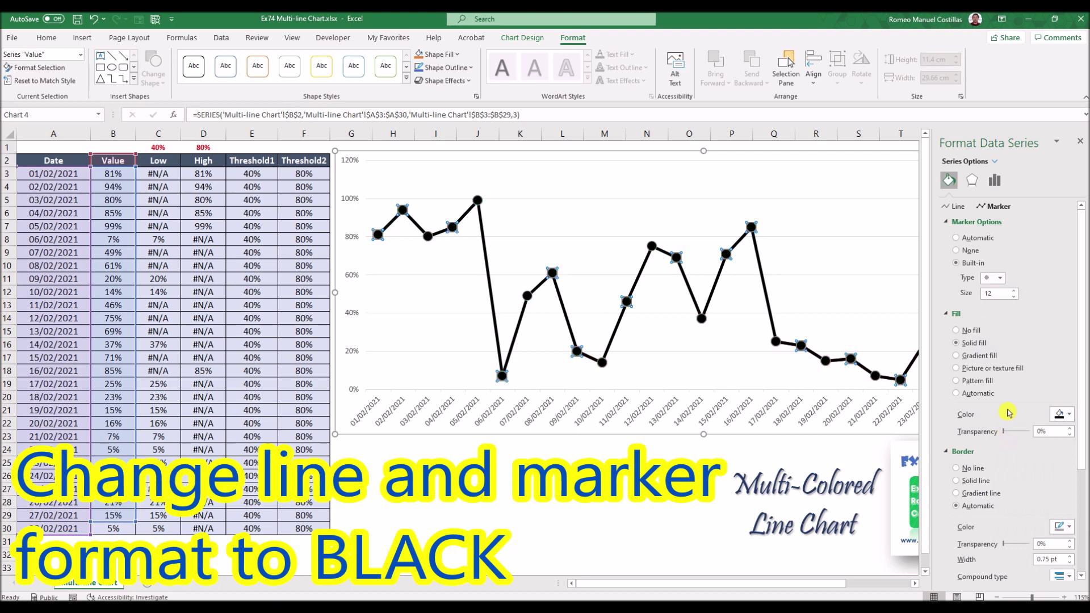
left_click(957, 480)
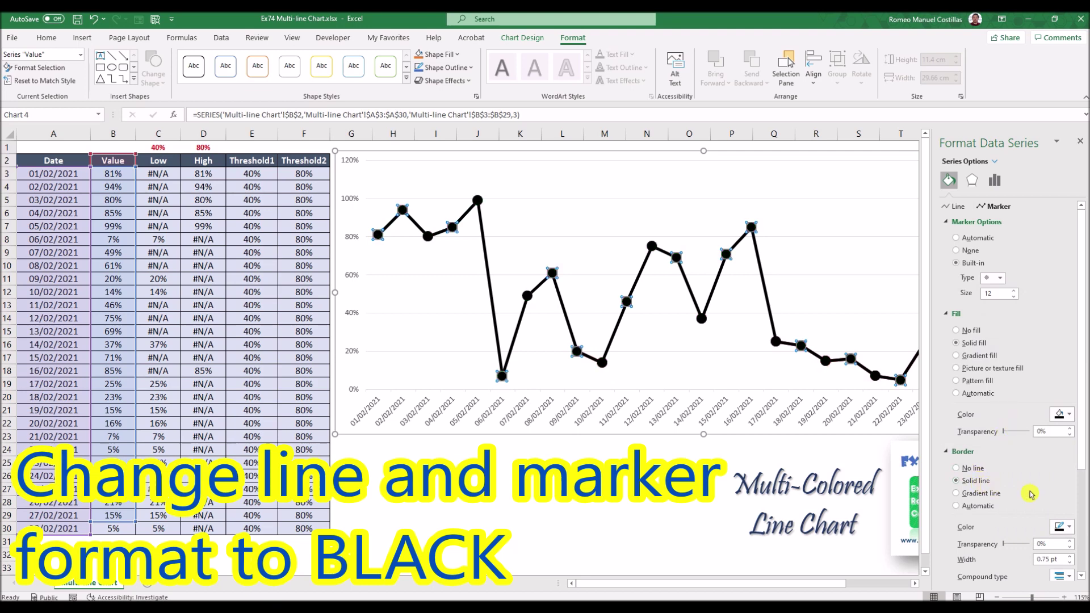
left_click(1061, 526)
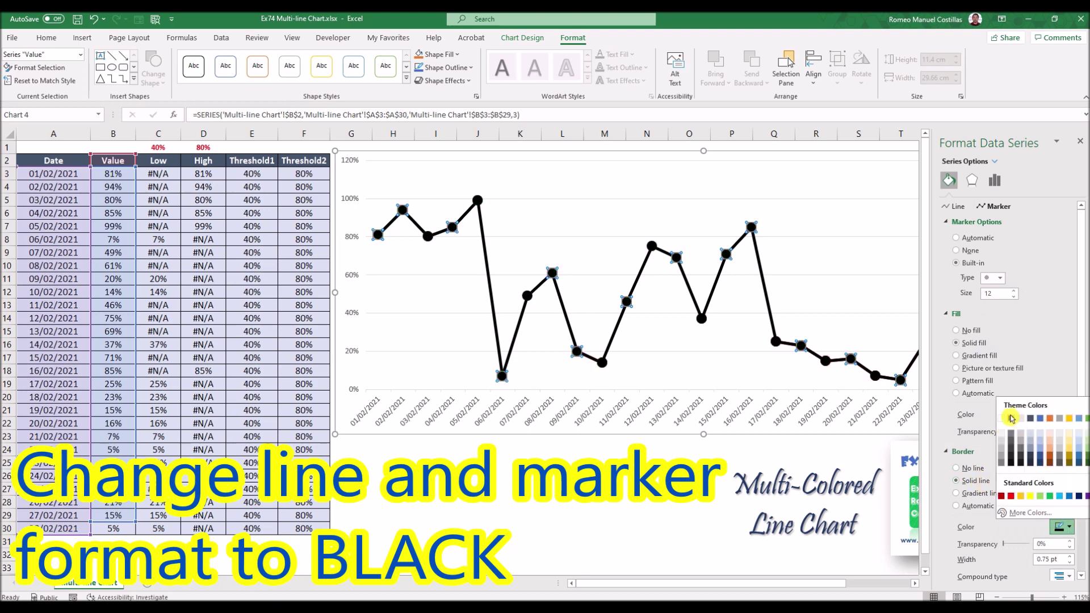
left_click(1011, 419)
scroll(1076, 511, "down", 5)
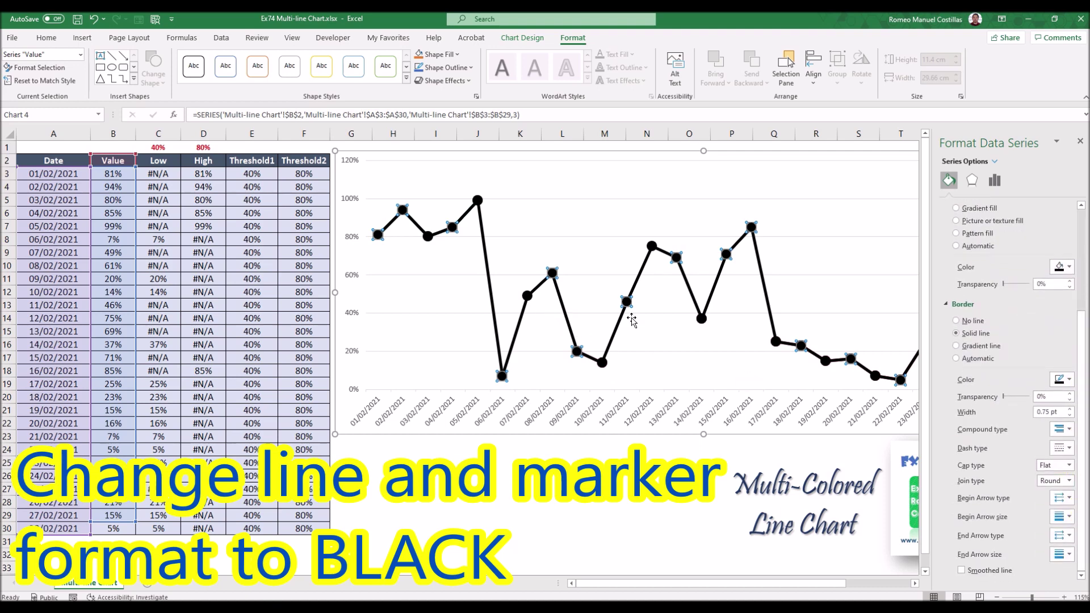
left_click(1079, 146)
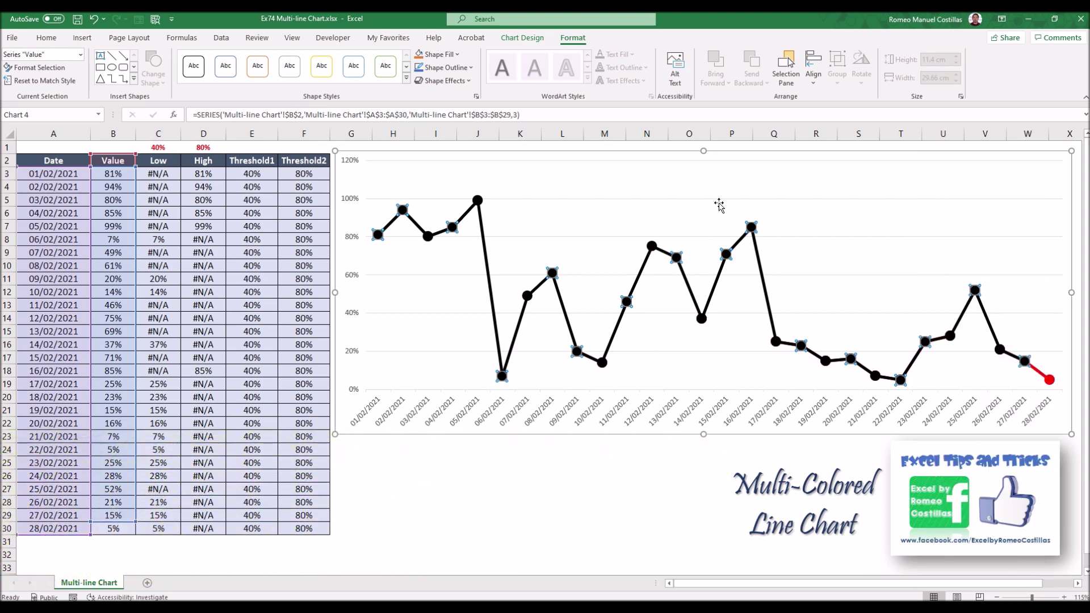
- Move the Value series above Low and High in the chart's series order and apply the data source changes
left_click(619, 154)
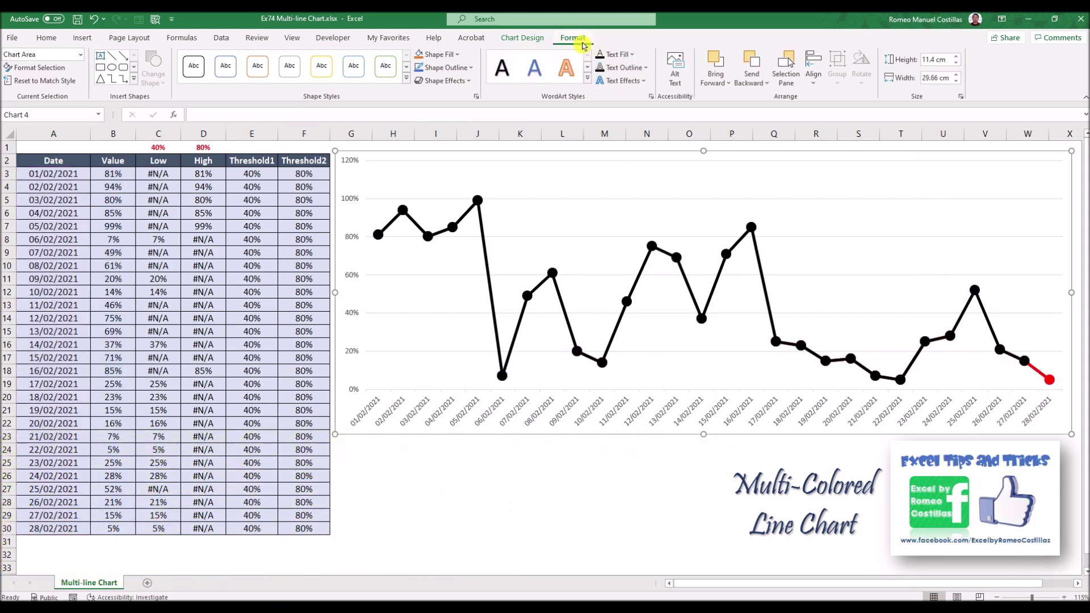
left_click(522, 38)
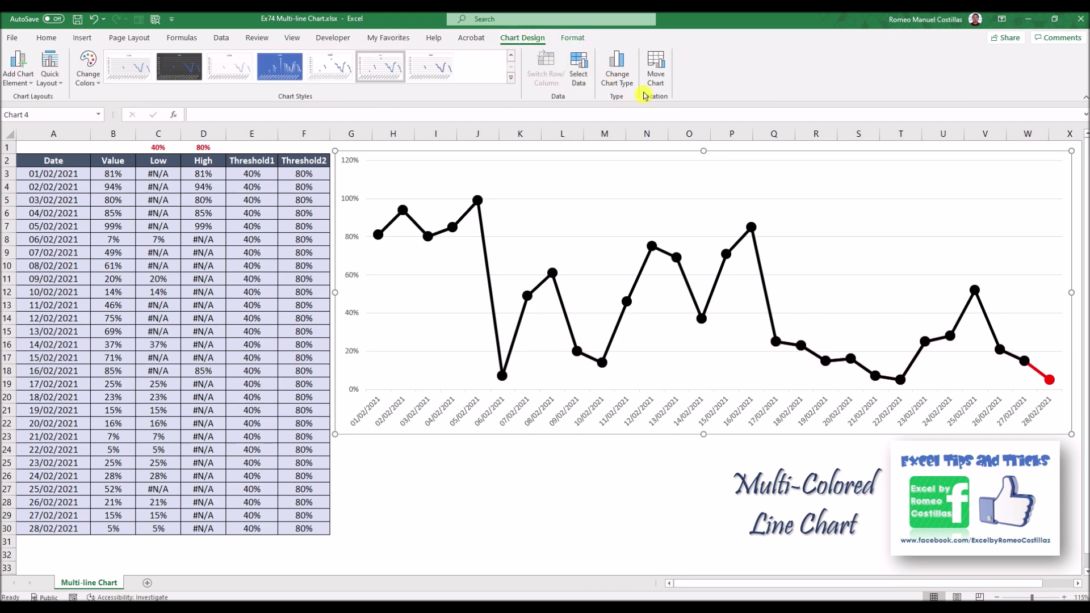
left_click(627, 80)
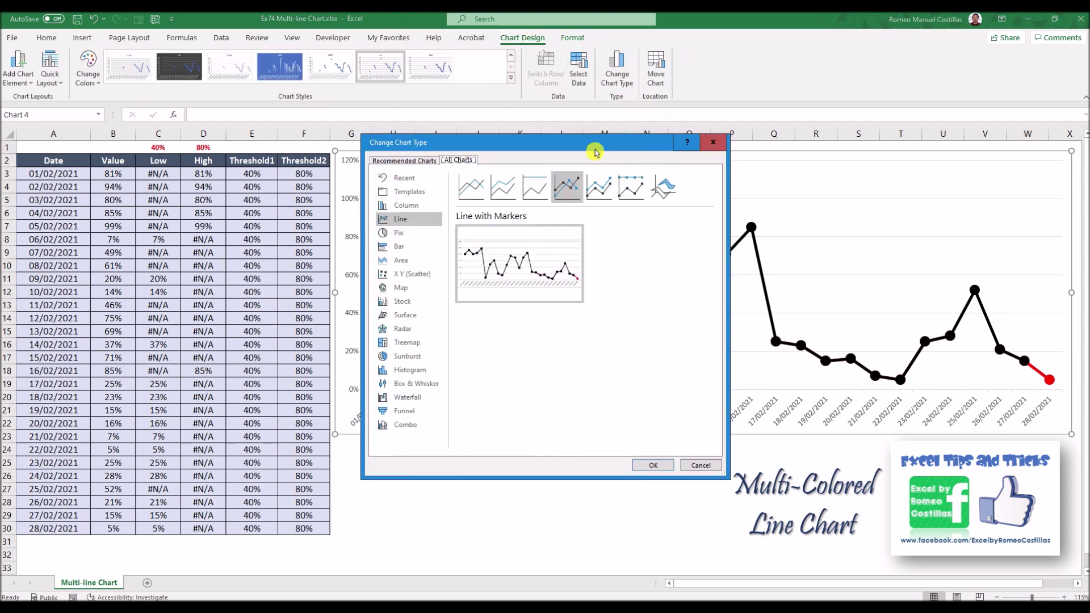
left_click(711, 147)
left_click(578, 69)
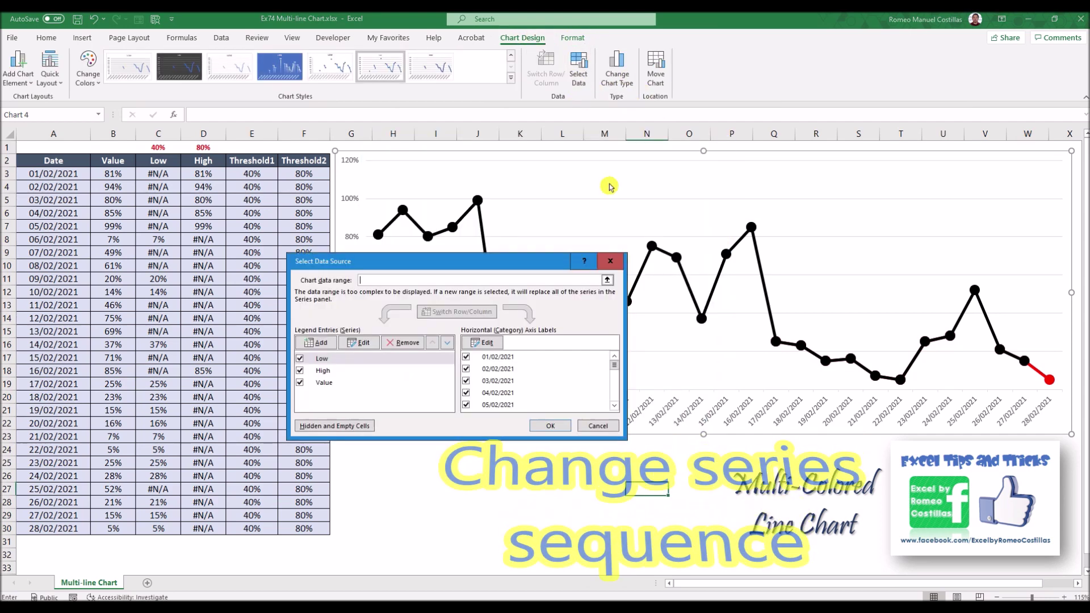
left_click_drag(514, 261, 703, 228)
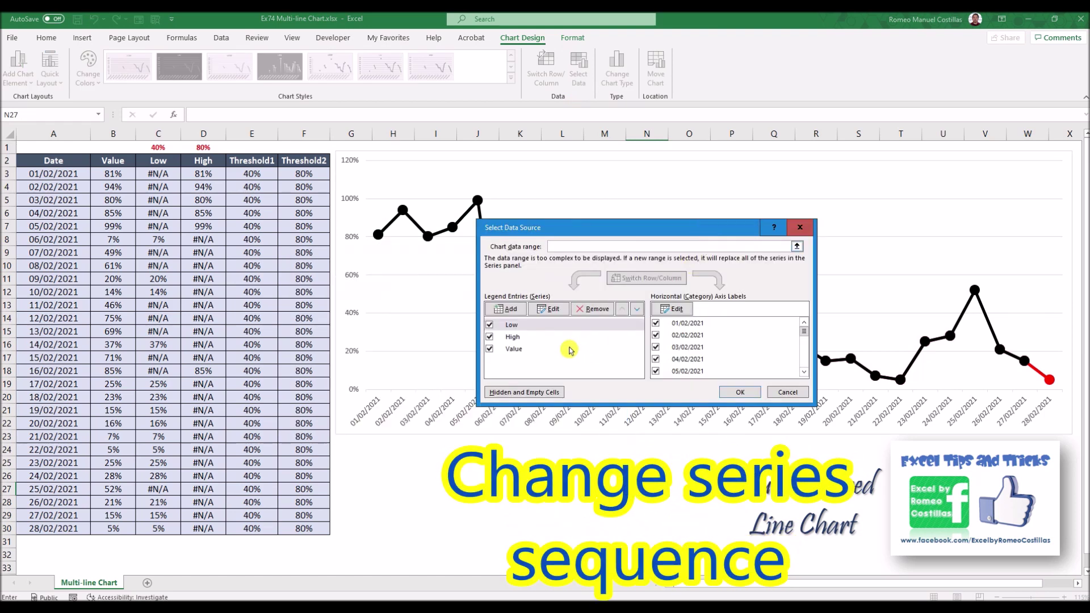
left_click(537, 348)
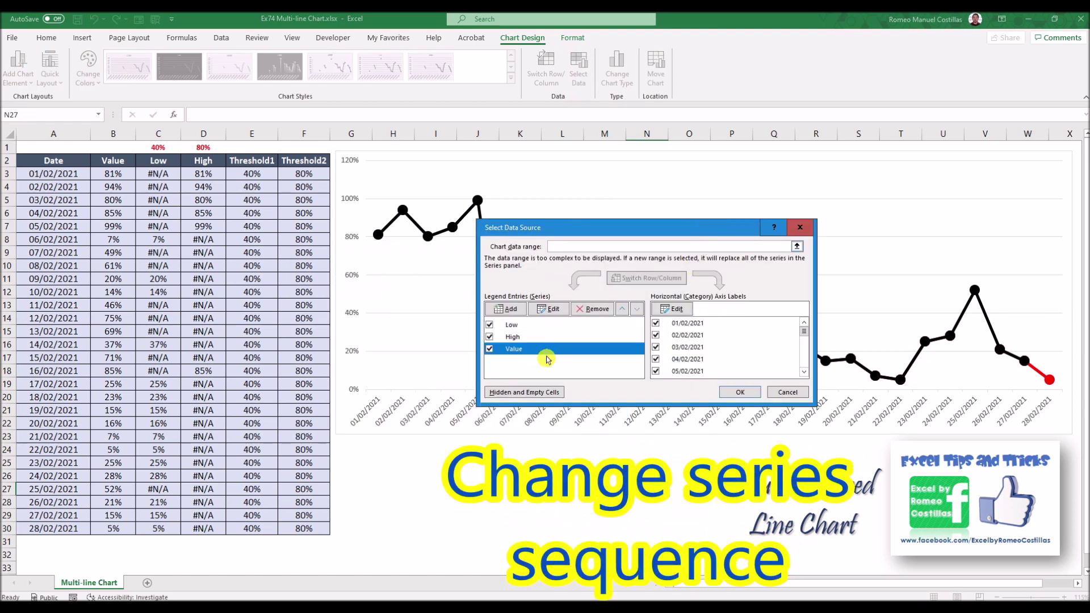
left_click(623, 310)
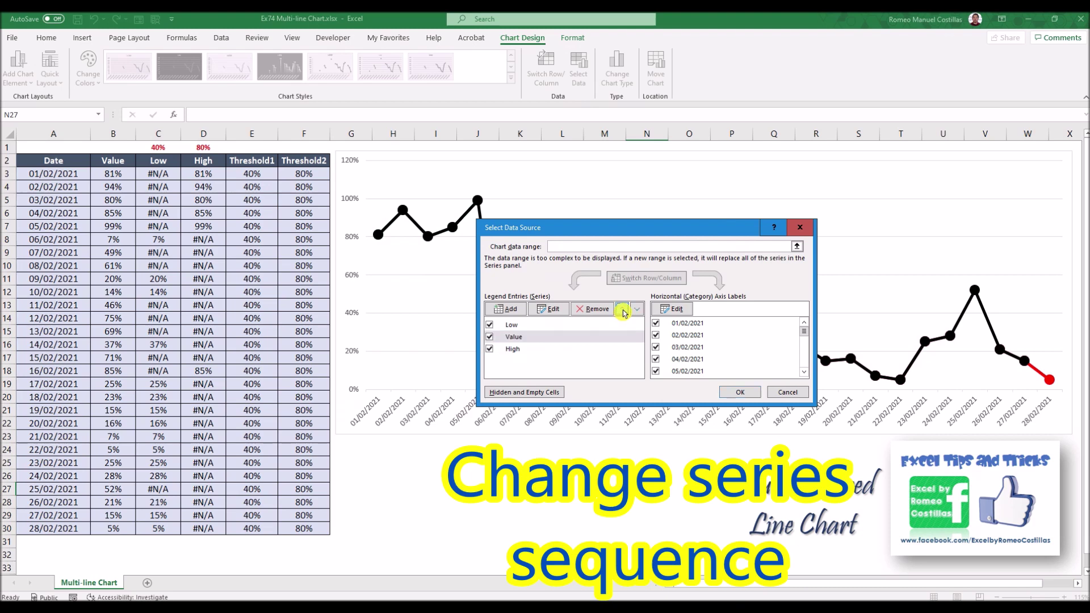
left_click(622, 311)
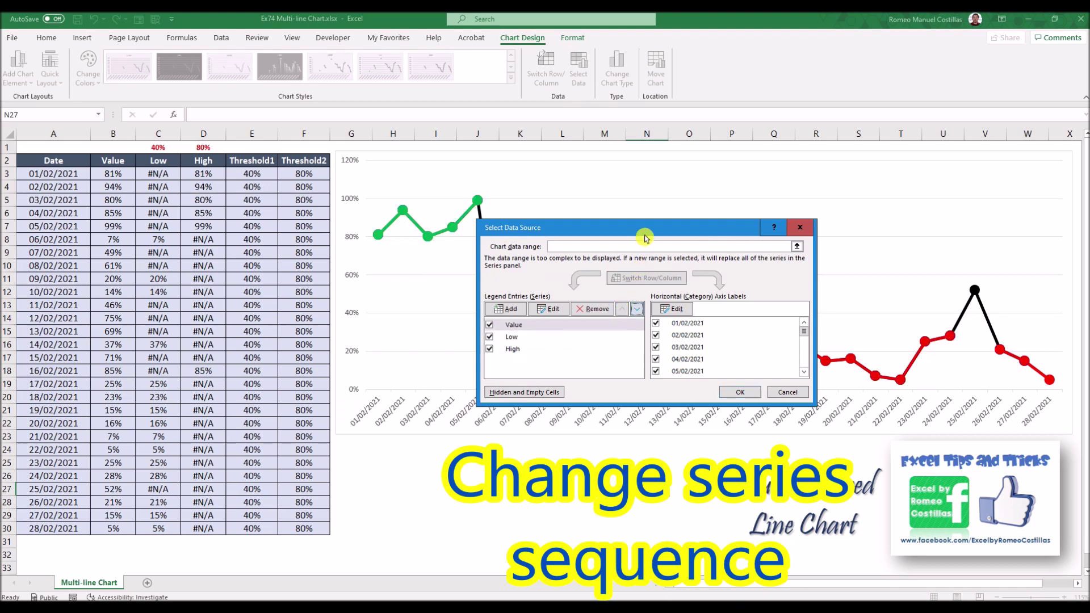
left_click_drag(518, 285, 363, 340)
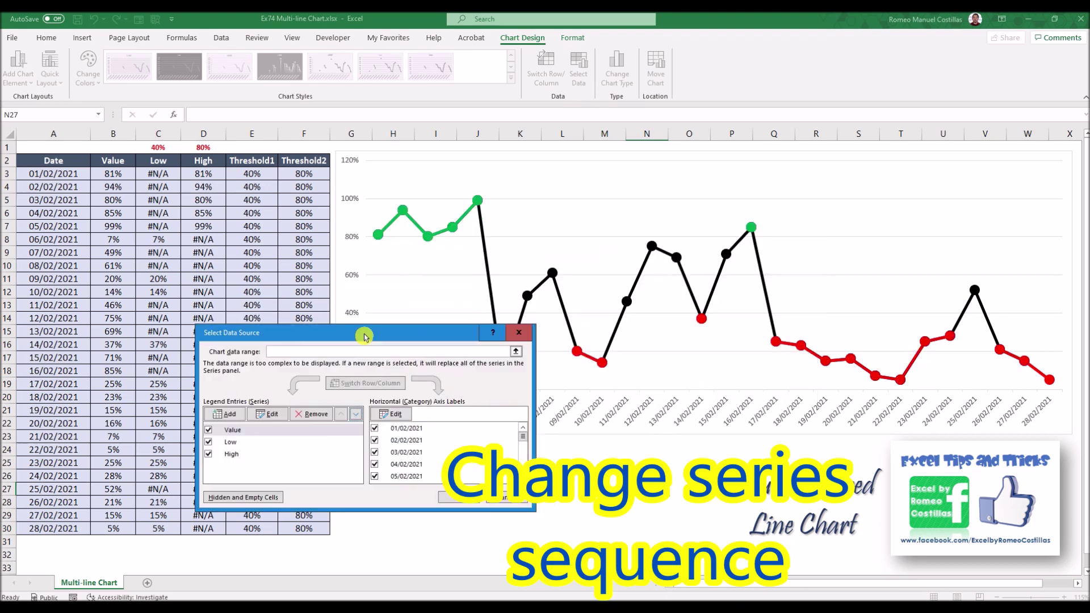
left_click(461, 499)
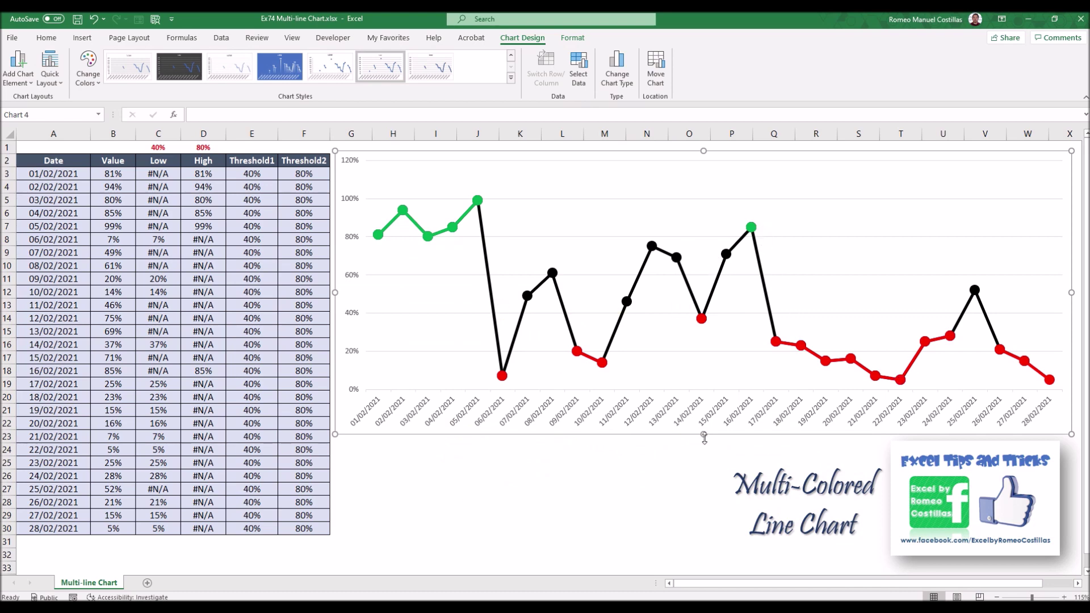
- Stretch the chart's lower edge down to about row 33 and set the vertical axis maximum to 1.0
left_click_drag(703, 444, 718, 569)
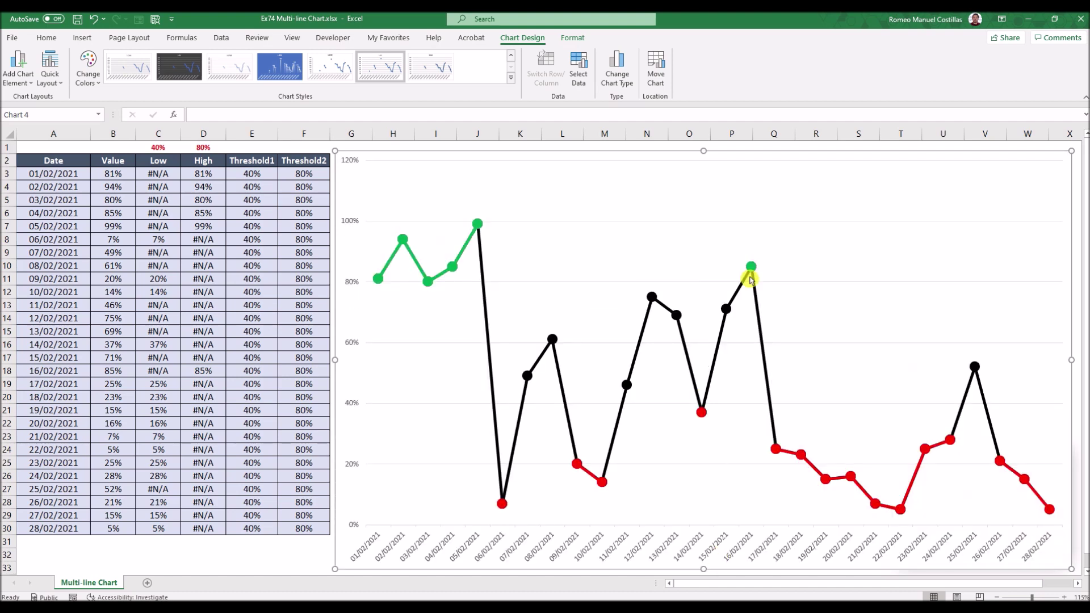
left_click(349, 224)
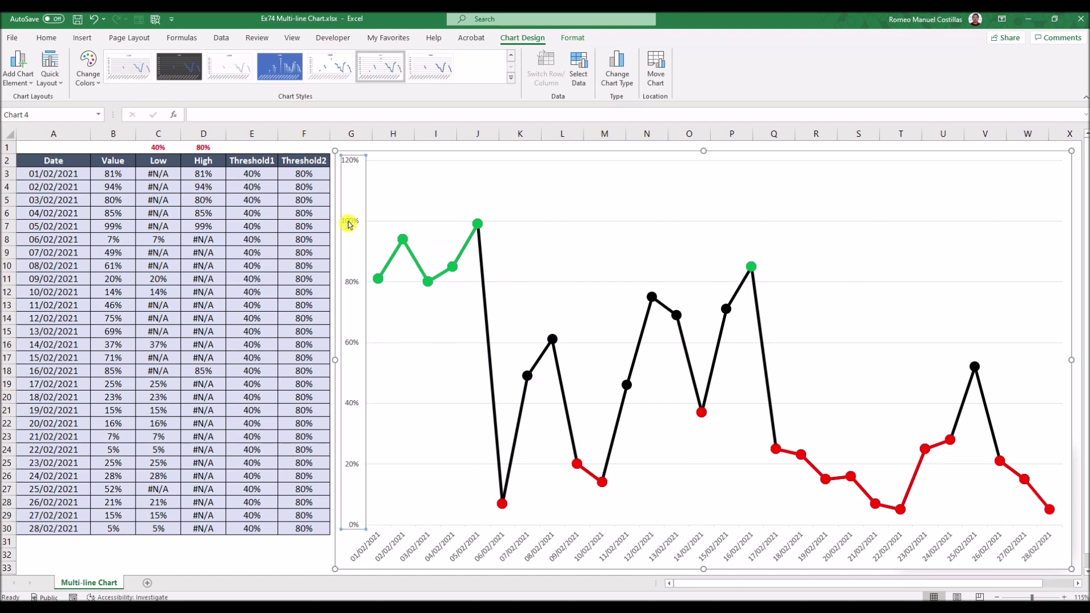
double_click(348, 224)
left_click_drag(1027, 251, 976, 252)
type("1")
key("Return")
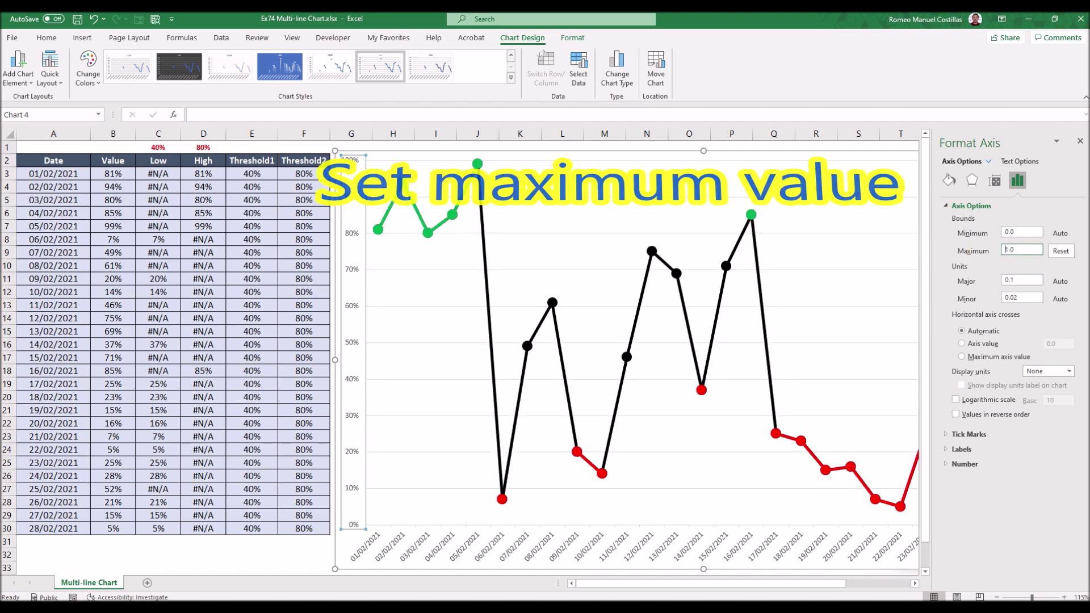
left_click(1080, 142)
- Lower the plot area's upper edge to leave space above it, and remove the chart's primary major horizontal gridlines
left_click(782, 188)
left_click_drag(715, 160, 724, 192)
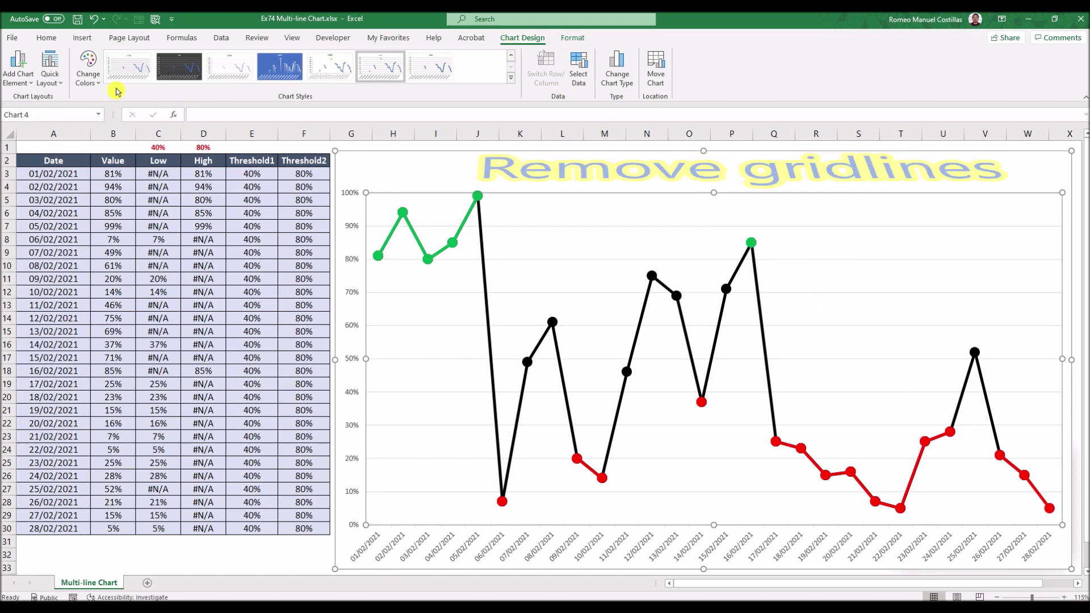
left_click(17, 66)
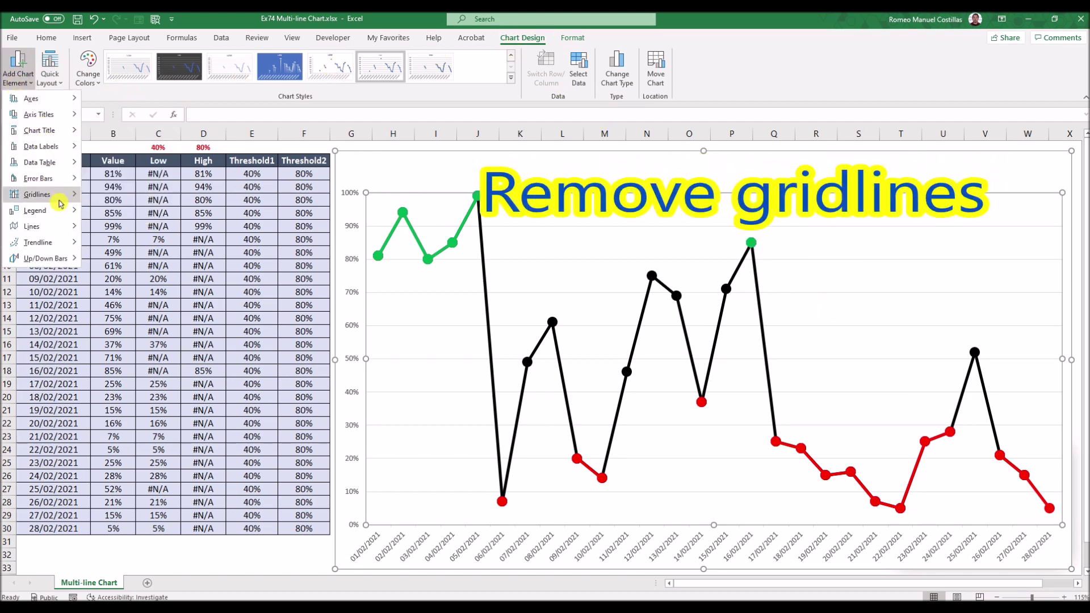
mouse_move(49, 195)
left_click(136, 203)
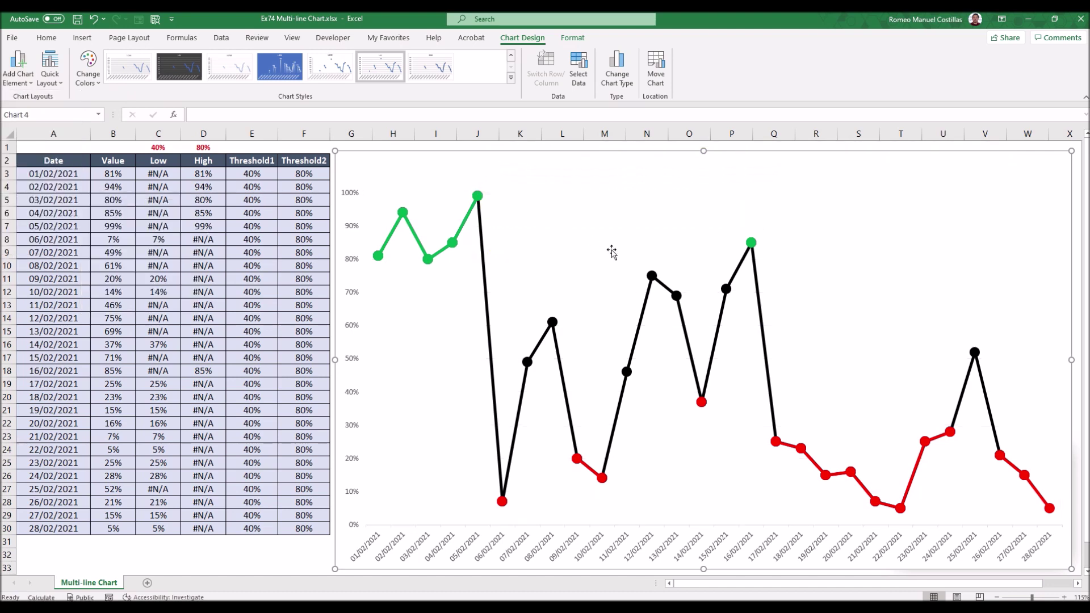
- Add a Threshold1 series to the chart, taking its name from cell E2 and its values from E3:E30
mouse_move(761, 315)
left_click(578, 68)
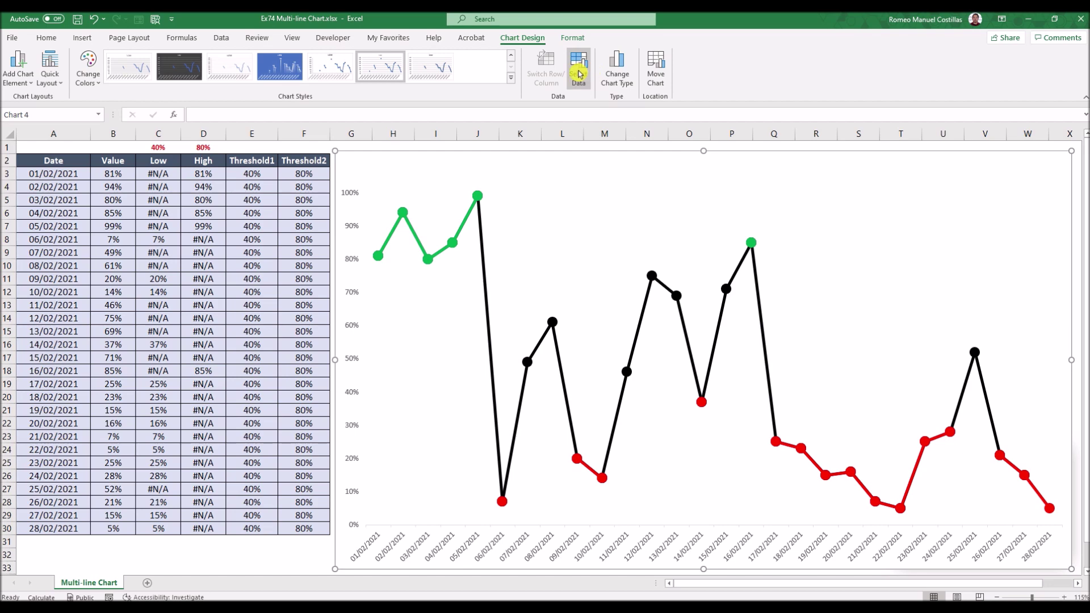
left_click_drag(706, 293, 705, 293)
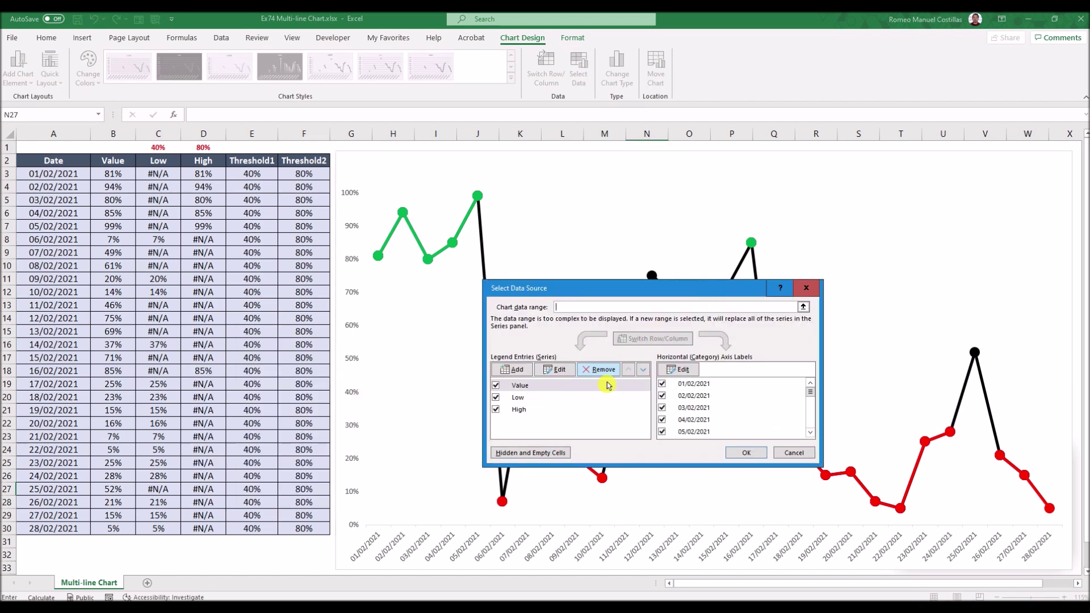
left_click(519, 372)
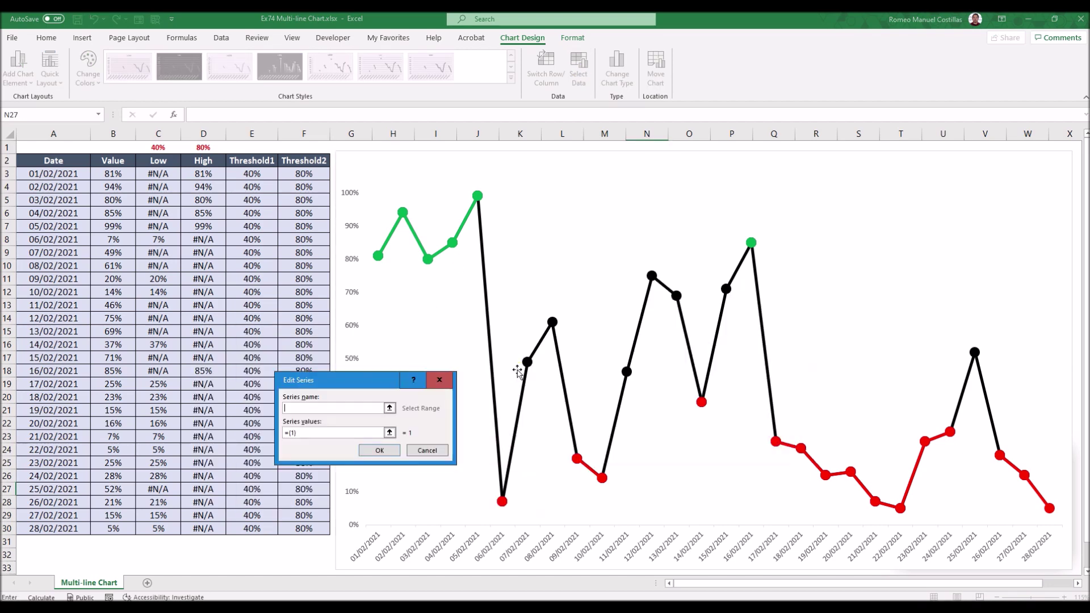
left_click(391, 409)
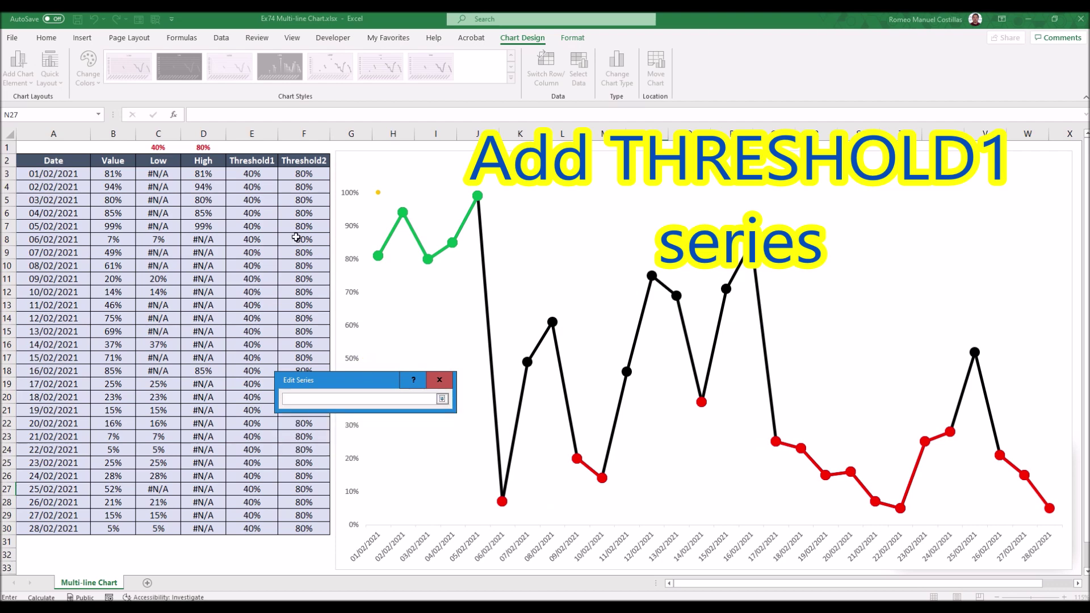
left_click(252, 159)
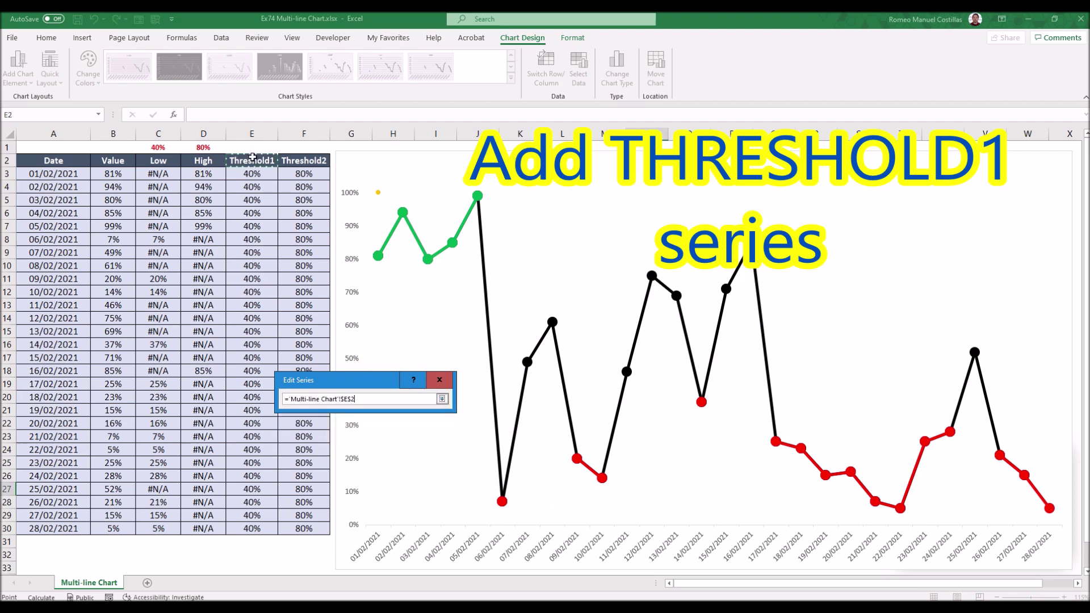
left_click(442, 399)
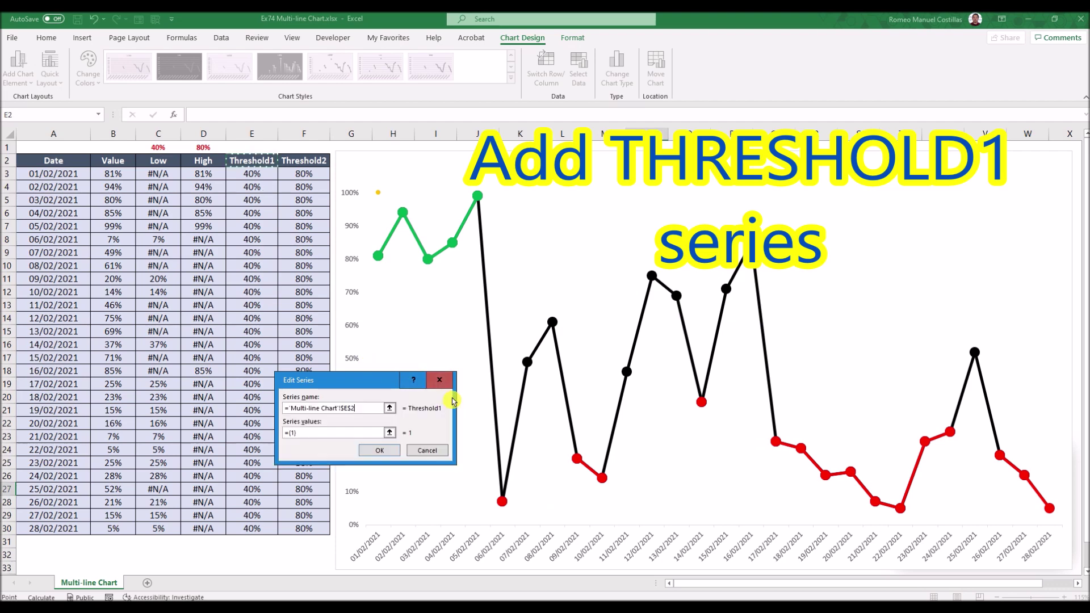
left_click(390, 433)
left_click_drag(258, 178, 258, 528)
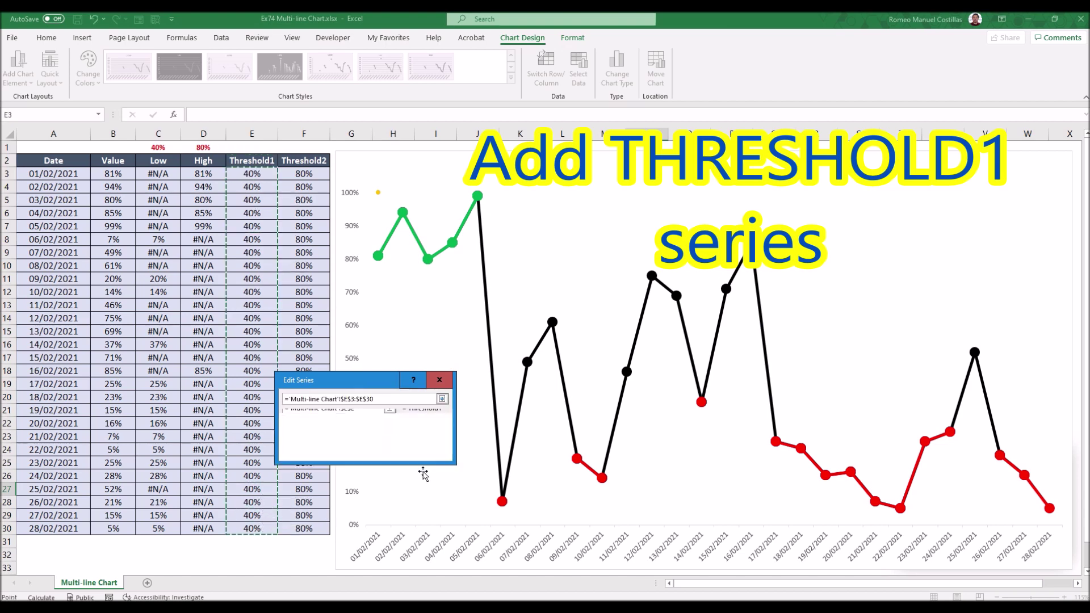
key("Return")
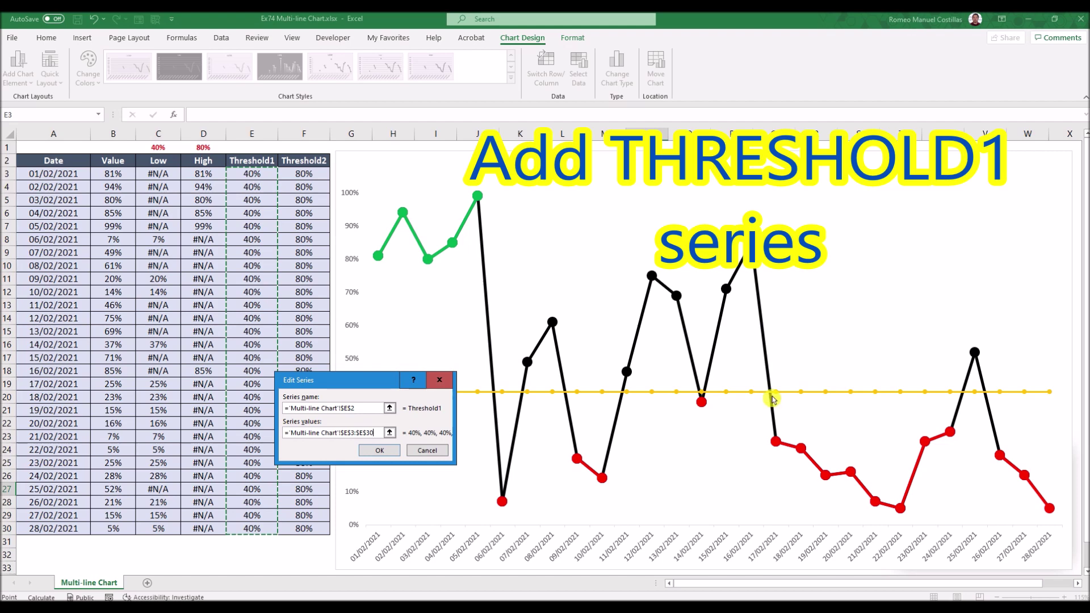
left_click(381, 450)
- Set the Threshold1 series' horizontal axis labels to the dates in A3:A30 and apply the data source changes
left_click(687, 375)
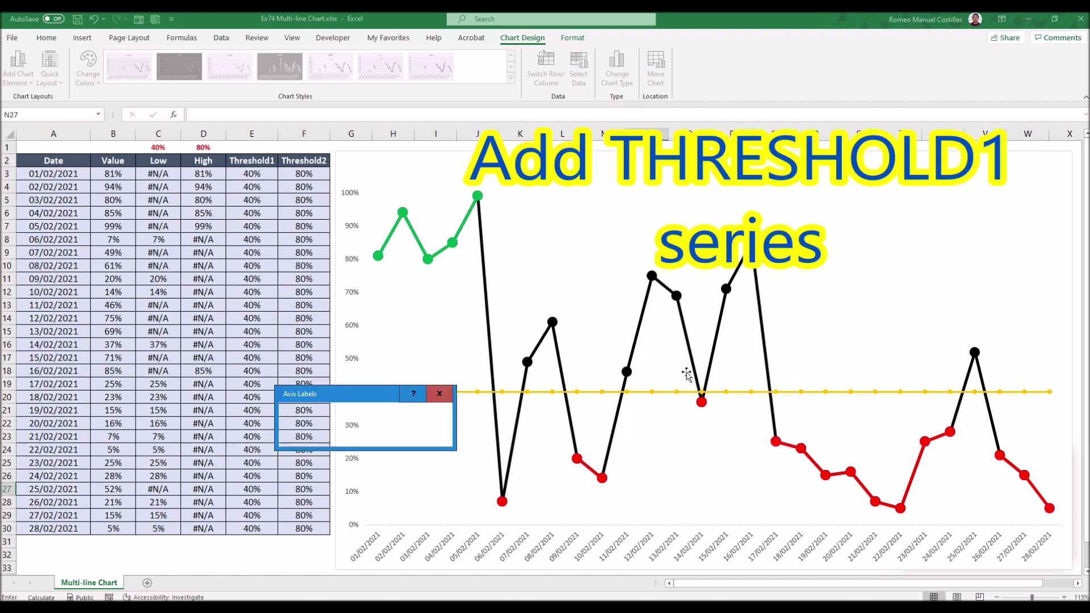
left_click_drag(71, 180, 56, 524)
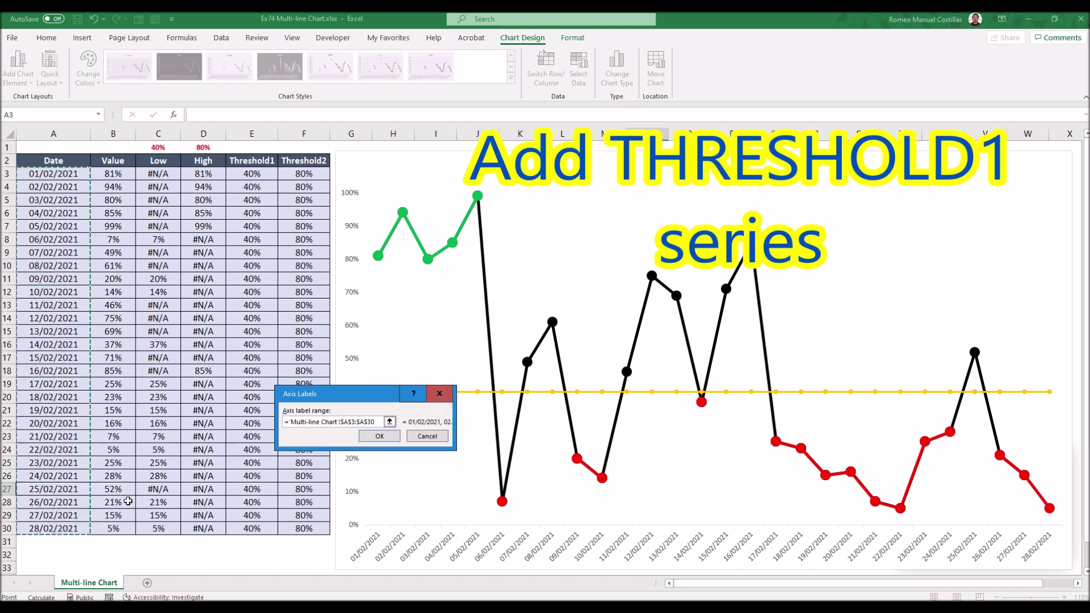
key("Return")
left_click(741, 454)
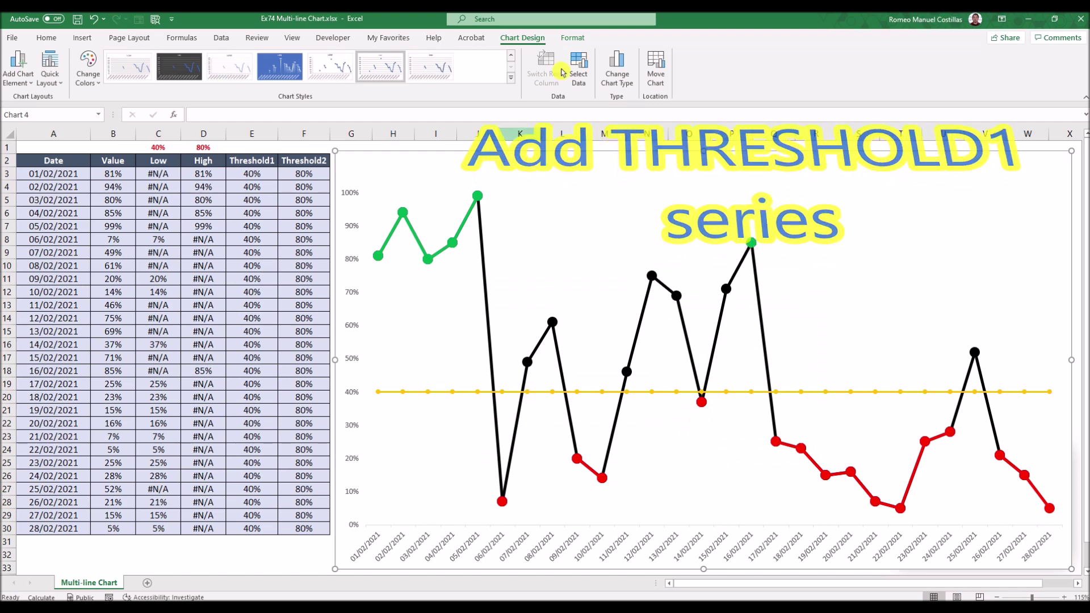
- Format the Threshold1 series as a solid line coloured standard red with a dash-dot dash type
left_click(572, 38)
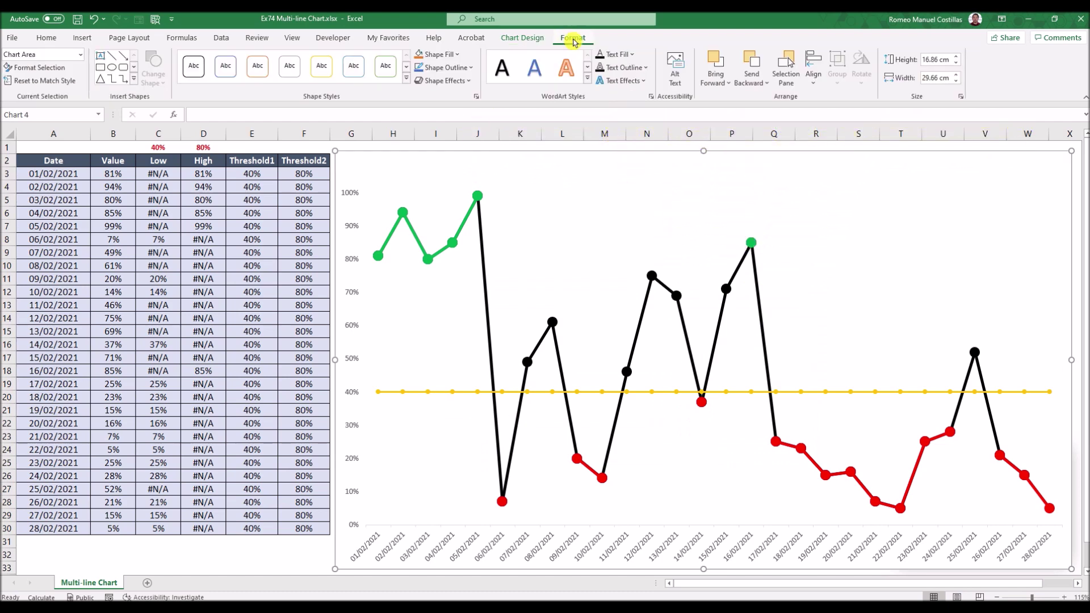
left_click(80, 54)
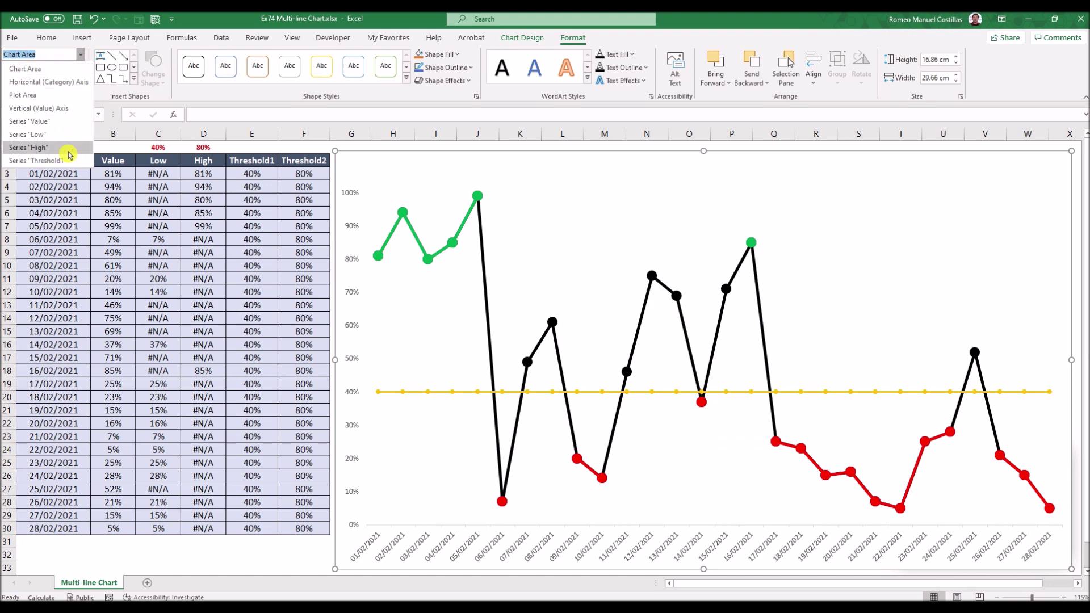
left_click(37, 161)
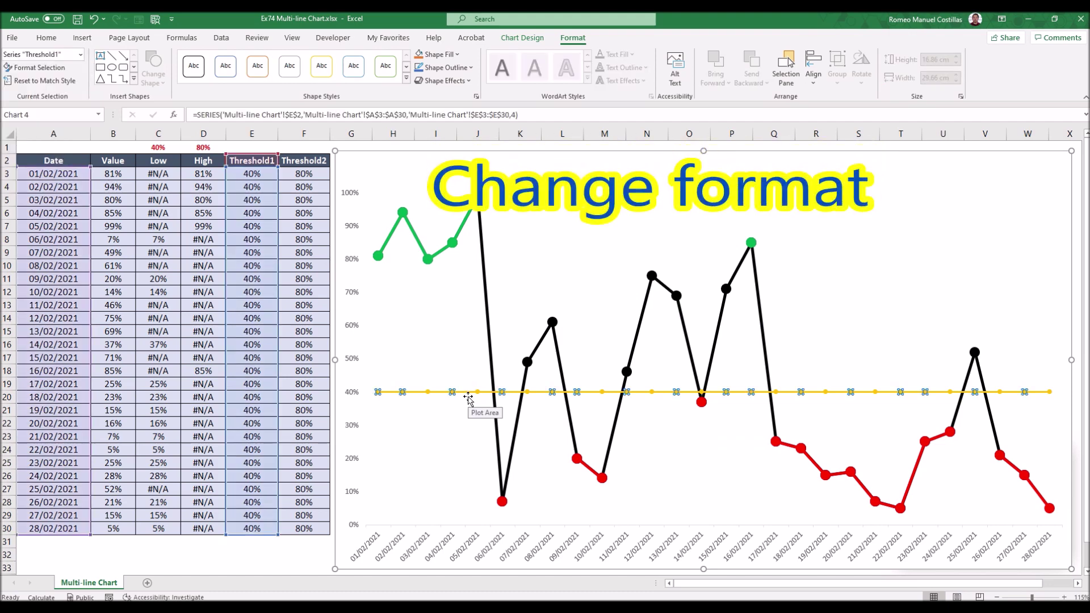
left_click(57, 72)
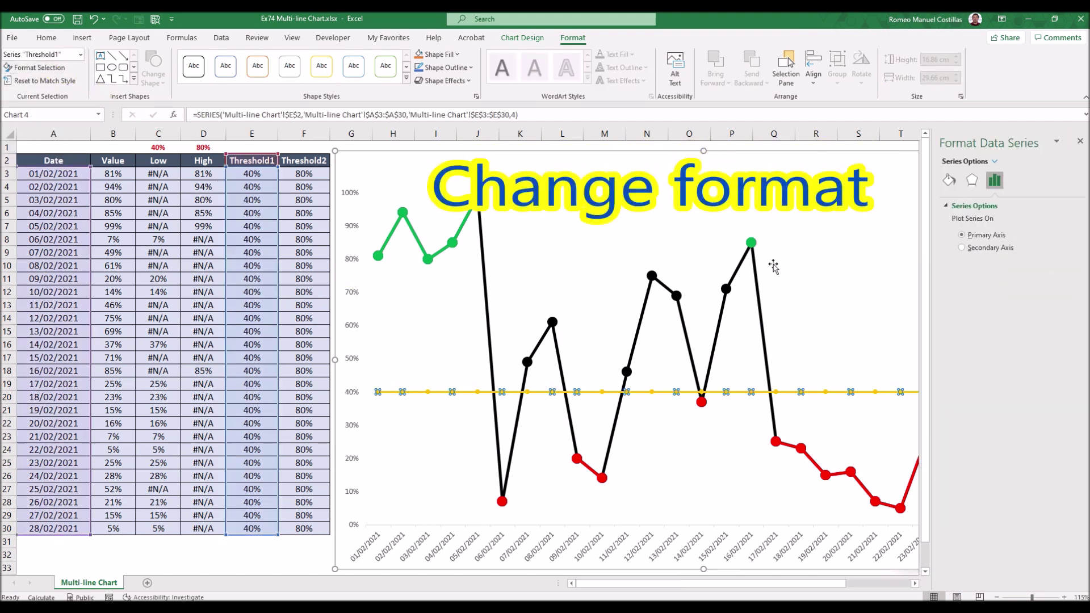
left_click(950, 183)
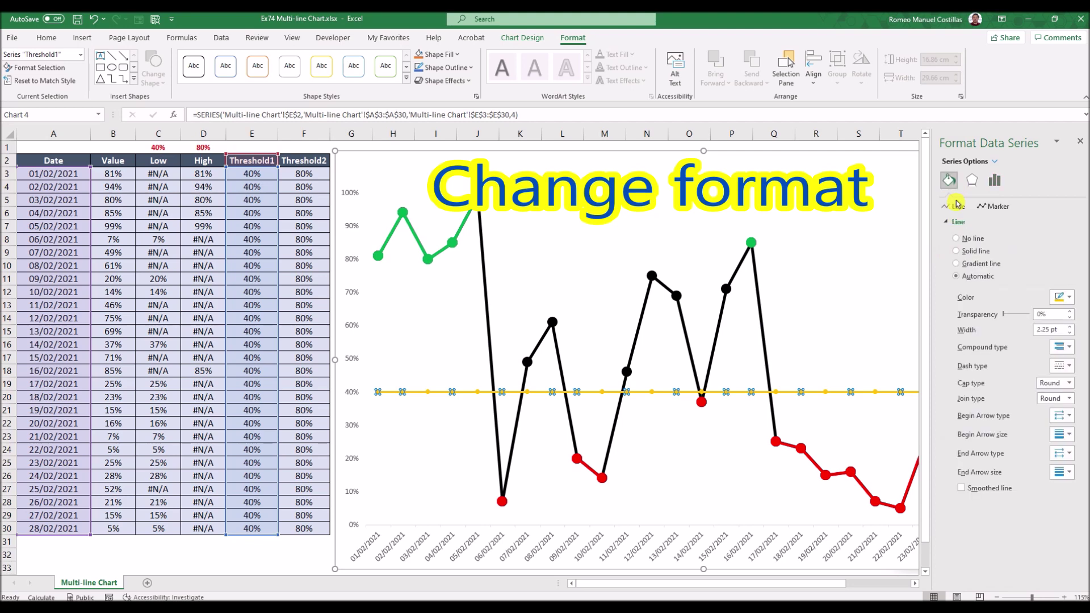
left_click(988, 253)
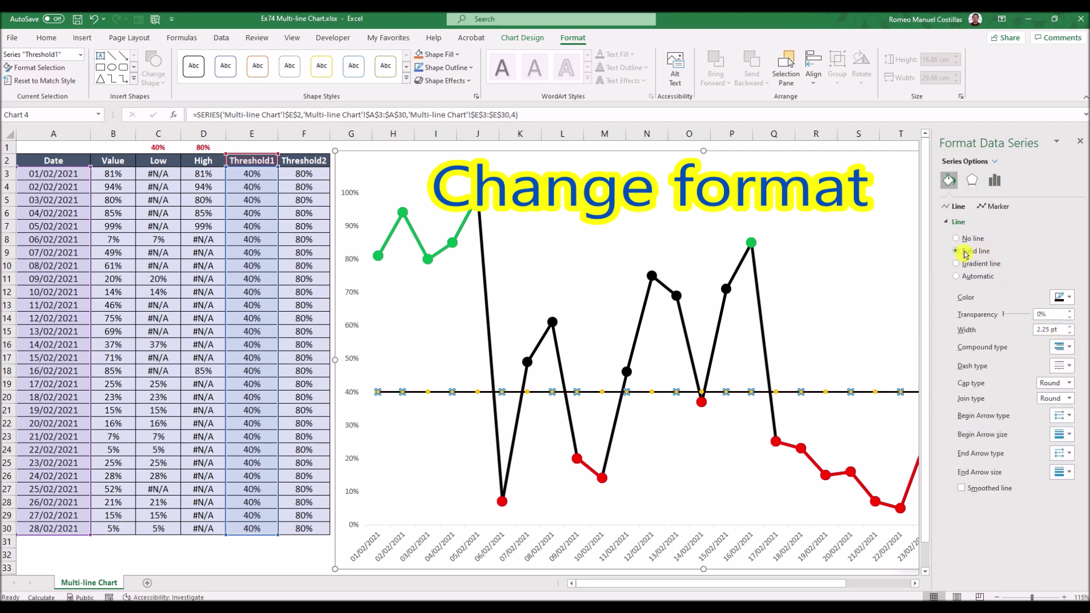
left_click(1065, 300)
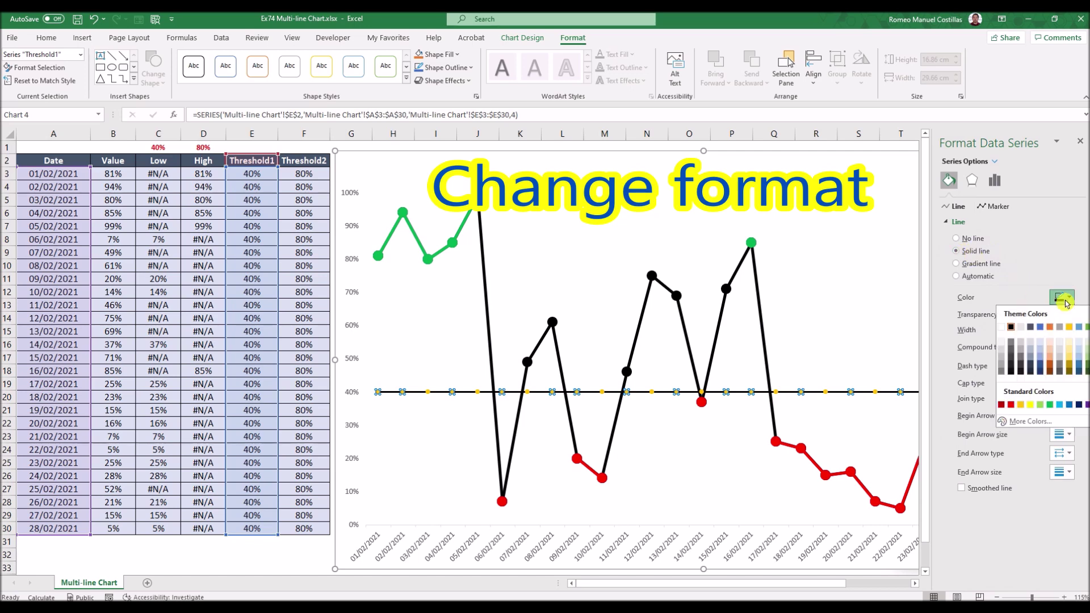
left_click(1011, 405)
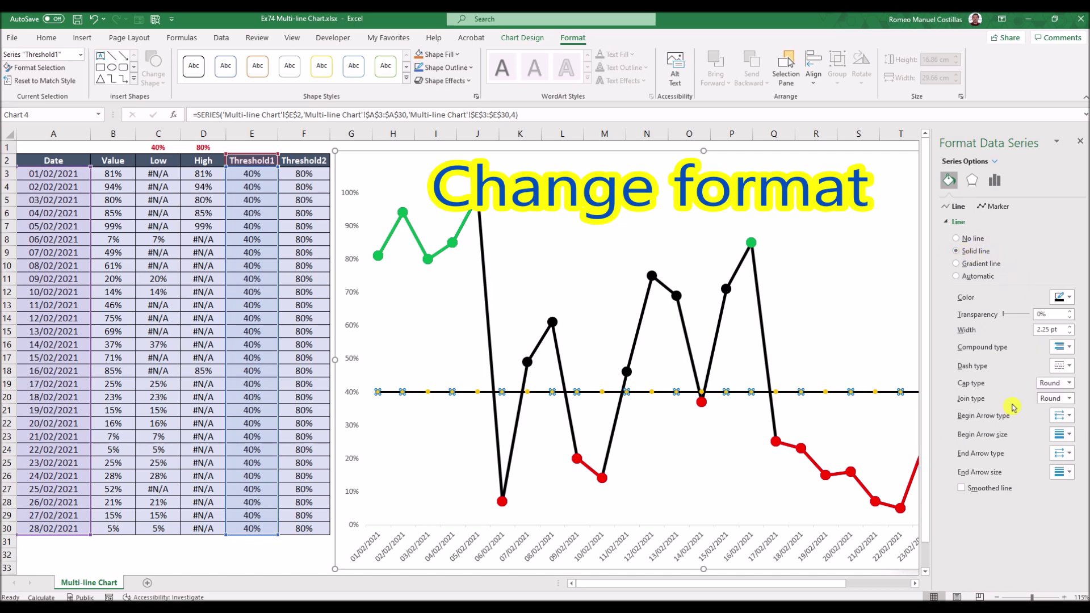
left_click(1069, 366)
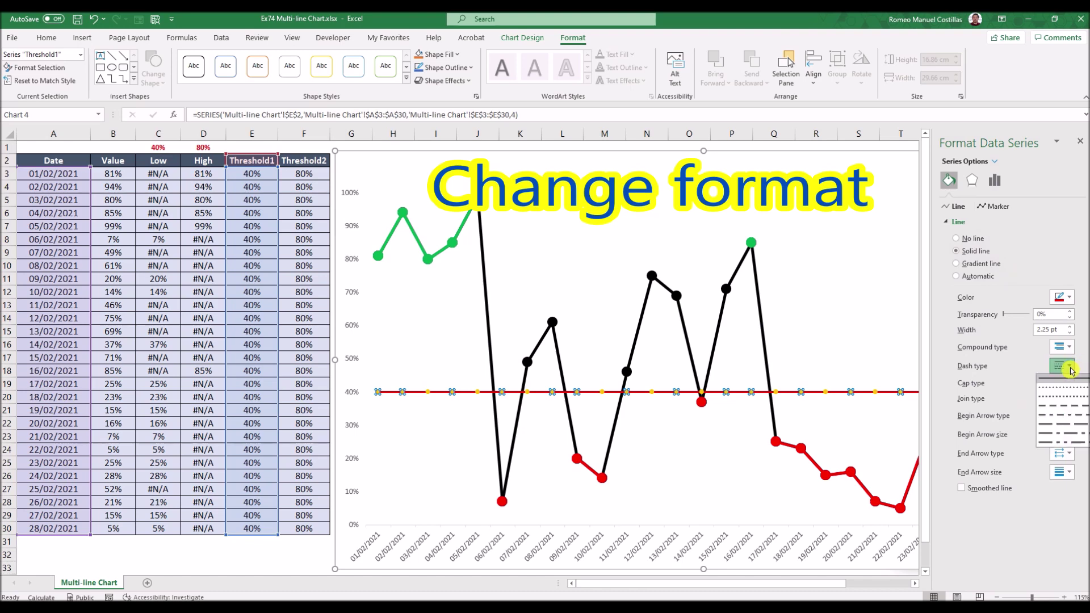
left_click(1072, 415)
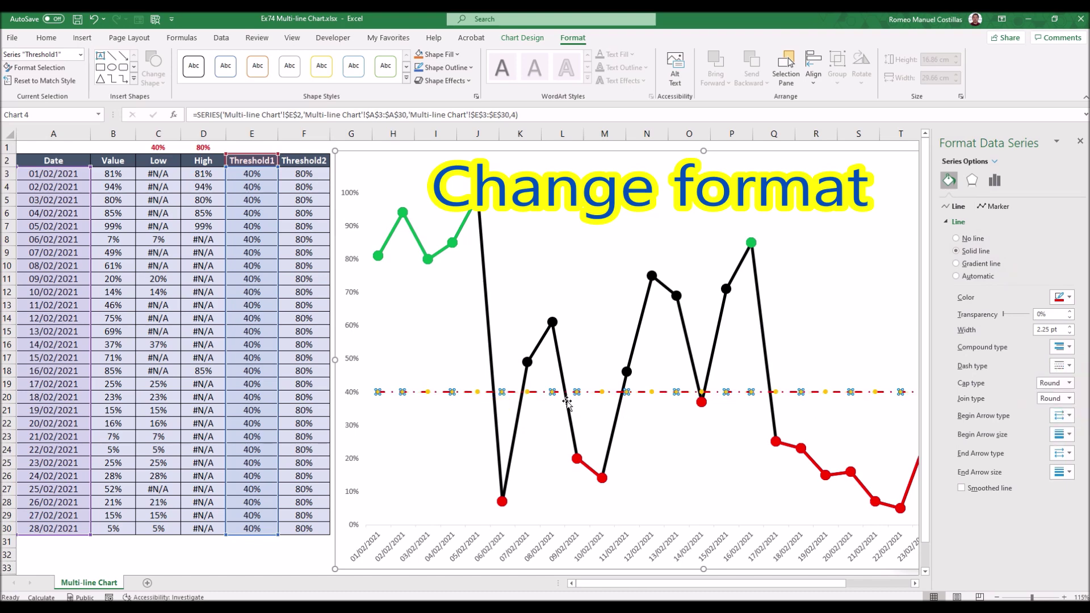
- Set the Threshold1 series markers to None and close the series formatting
left_click(996, 207)
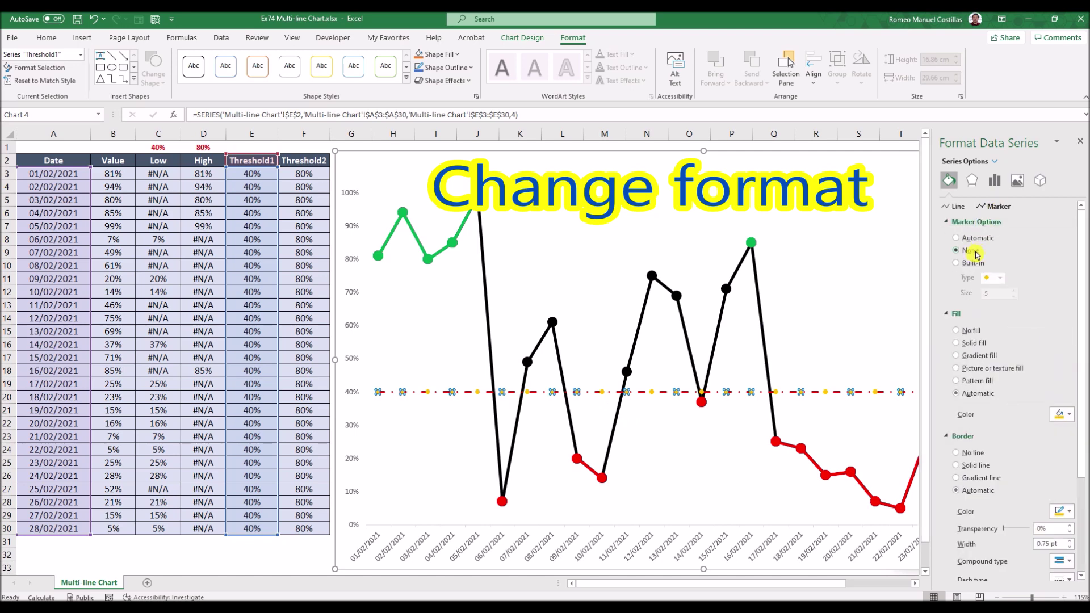
left_click(1080, 143)
left_click(832, 339)
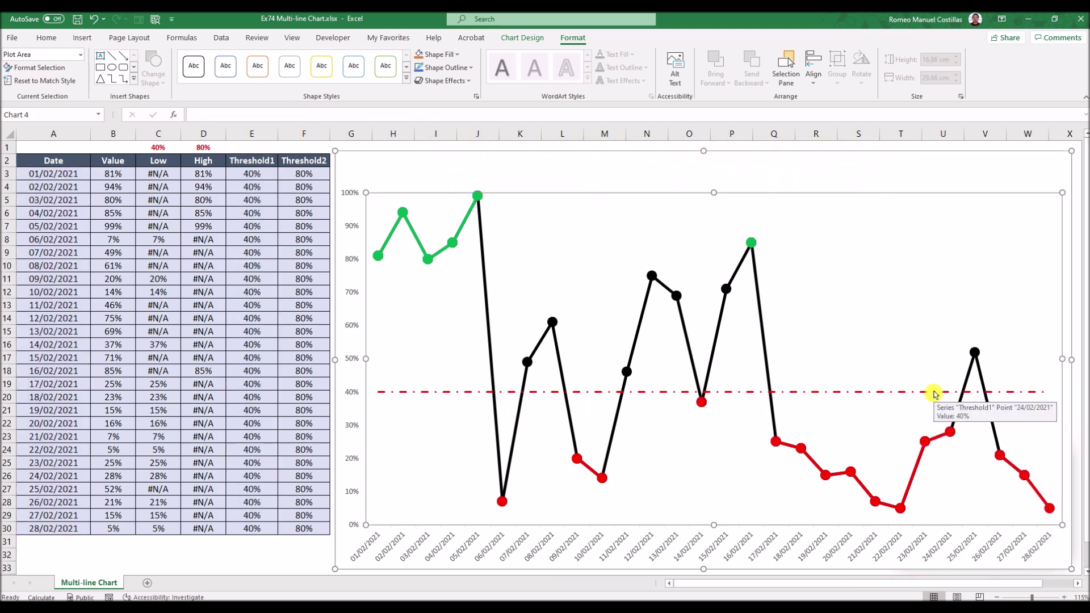
- Add a Threshold2 series to the chart, taking its name from cell F2 and its values from F3:F30
left_click(544, 166)
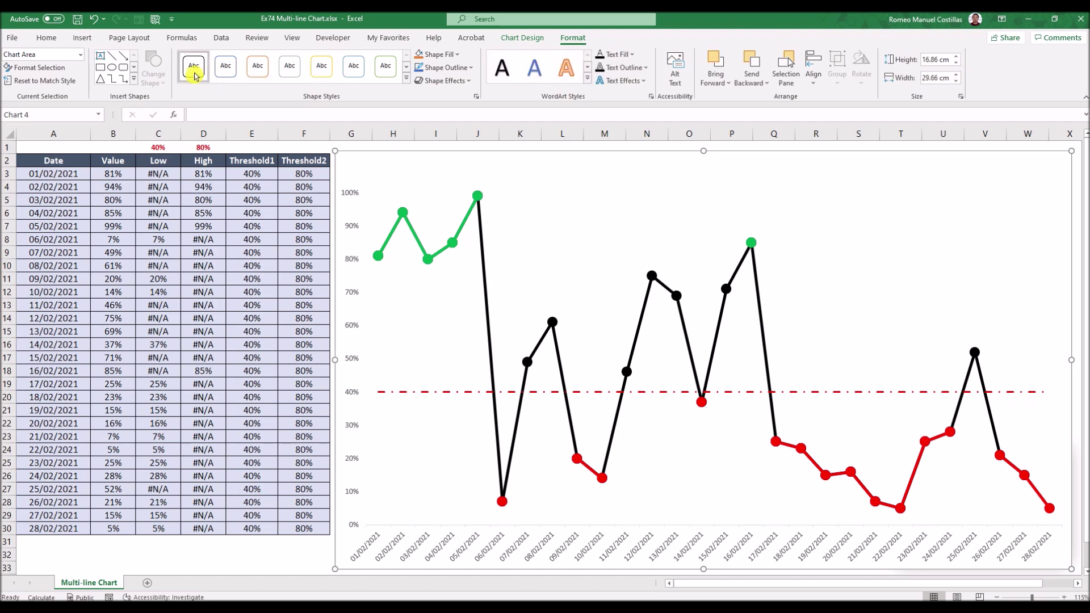
left_click(526, 38)
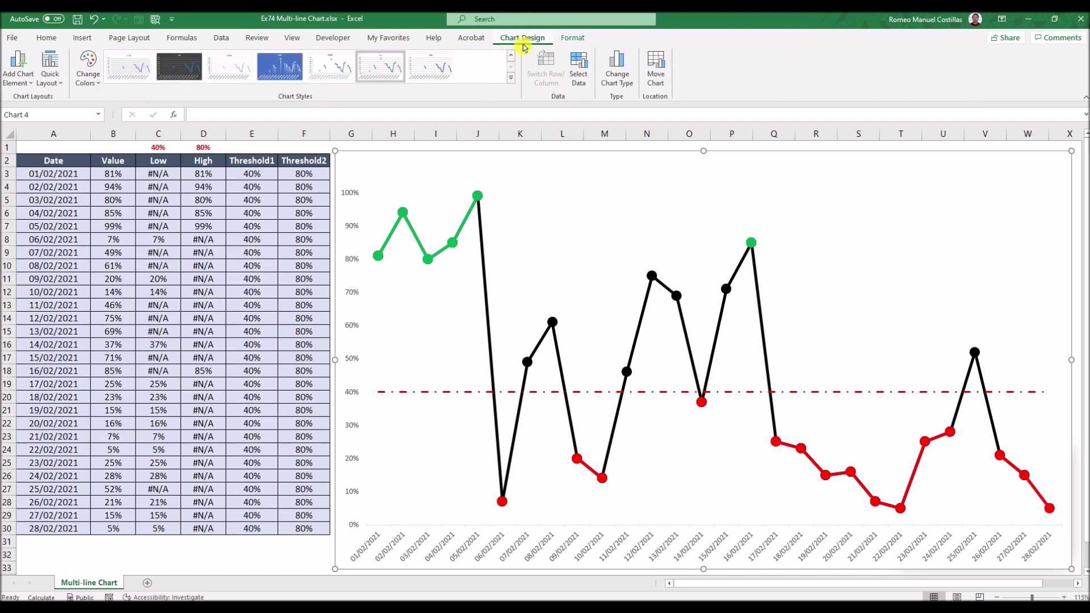
left_click(578, 78)
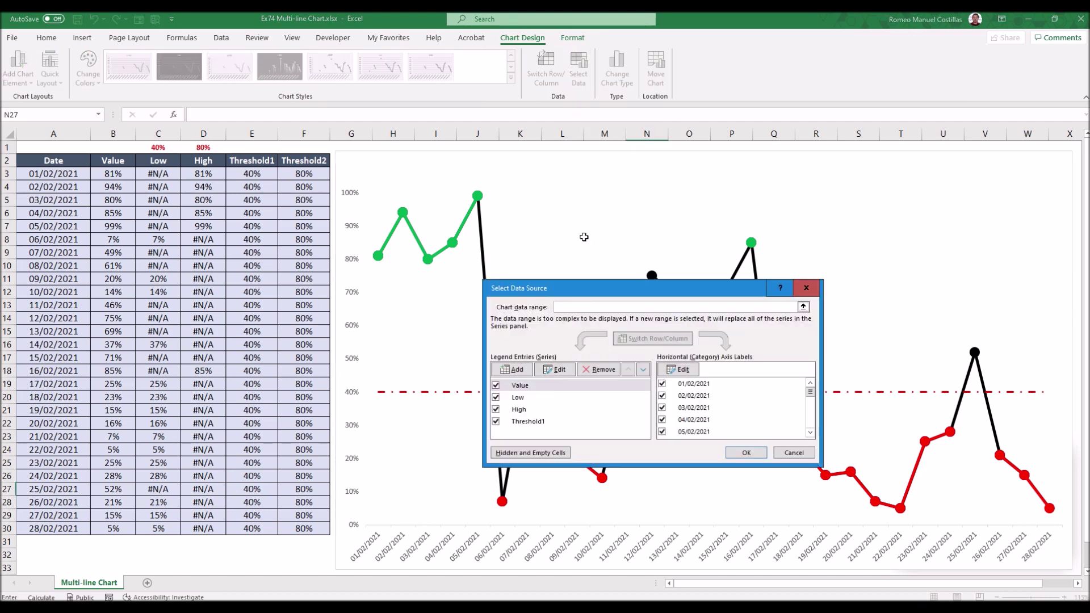
left_click(518, 370)
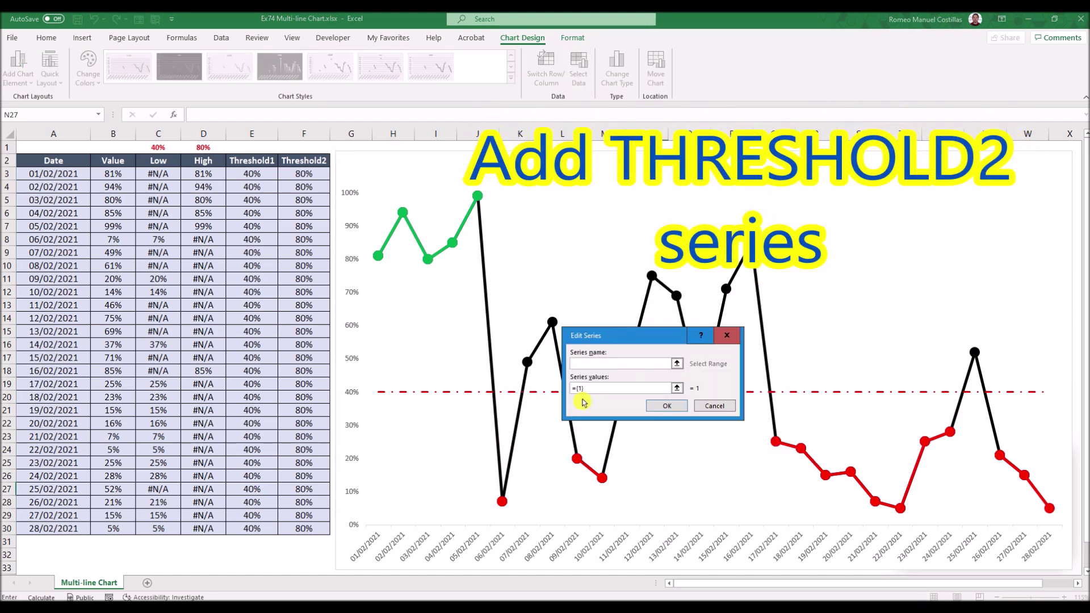
left_click(677, 364)
left_click(309, 162)
key("Return")
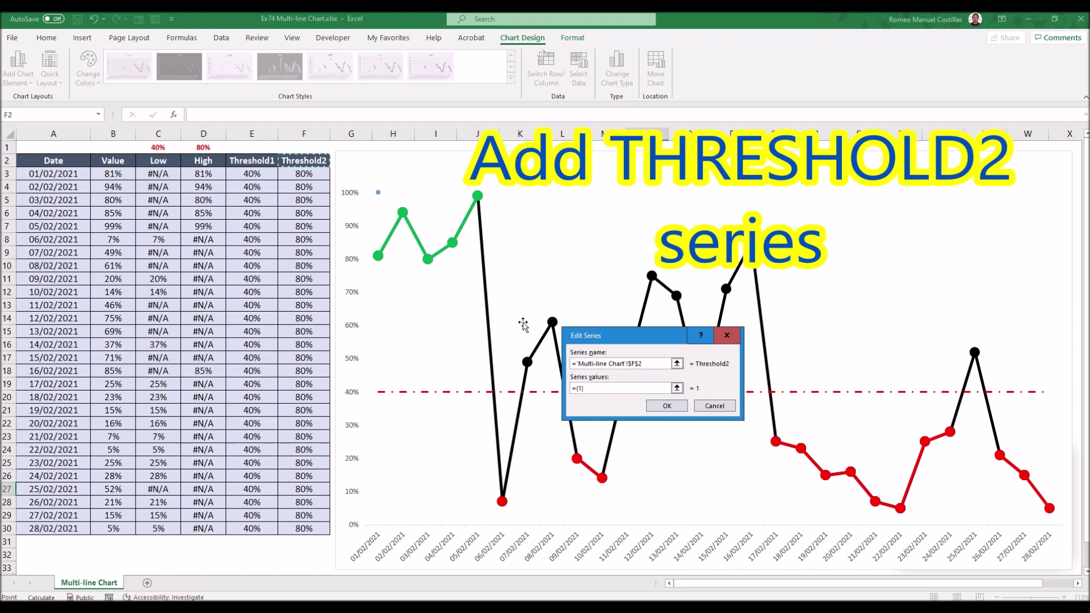
left_click(676, 389)
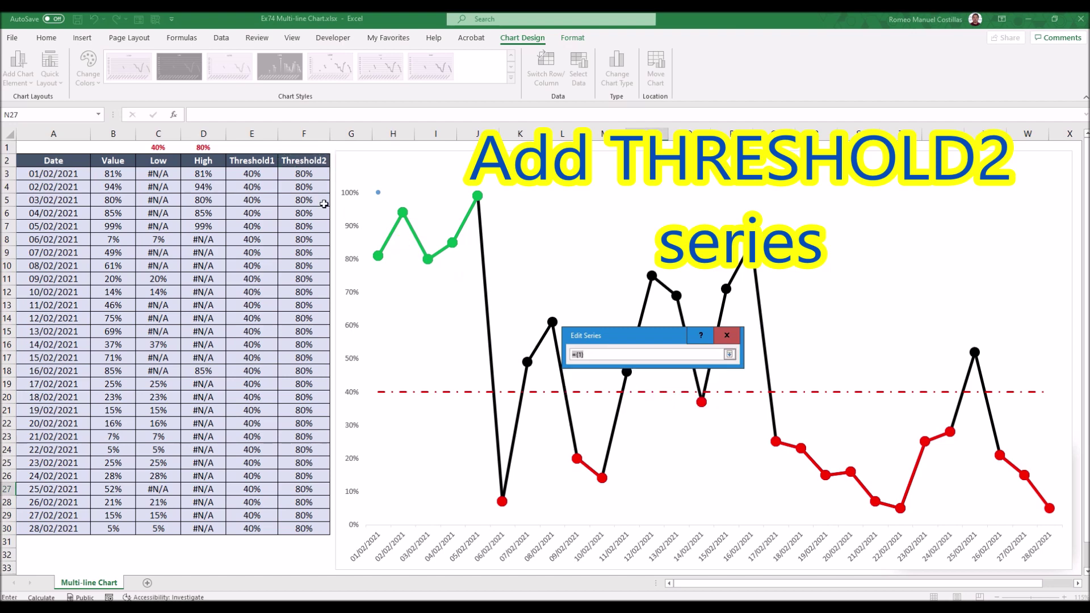
left_click_drag(317, 174, 335, 522)
key("Return")
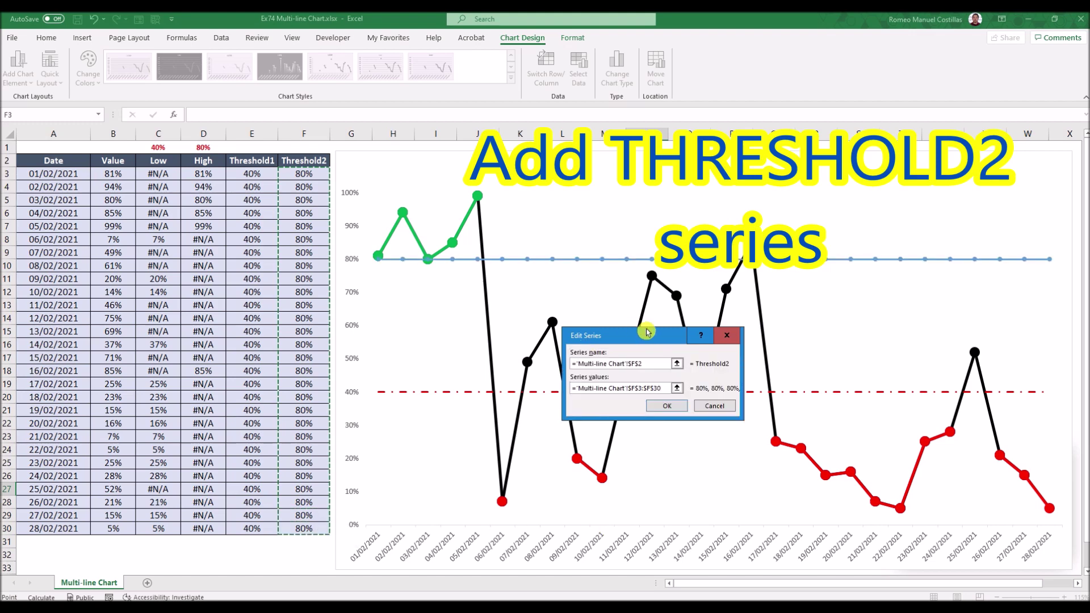
left_click(666, 407)
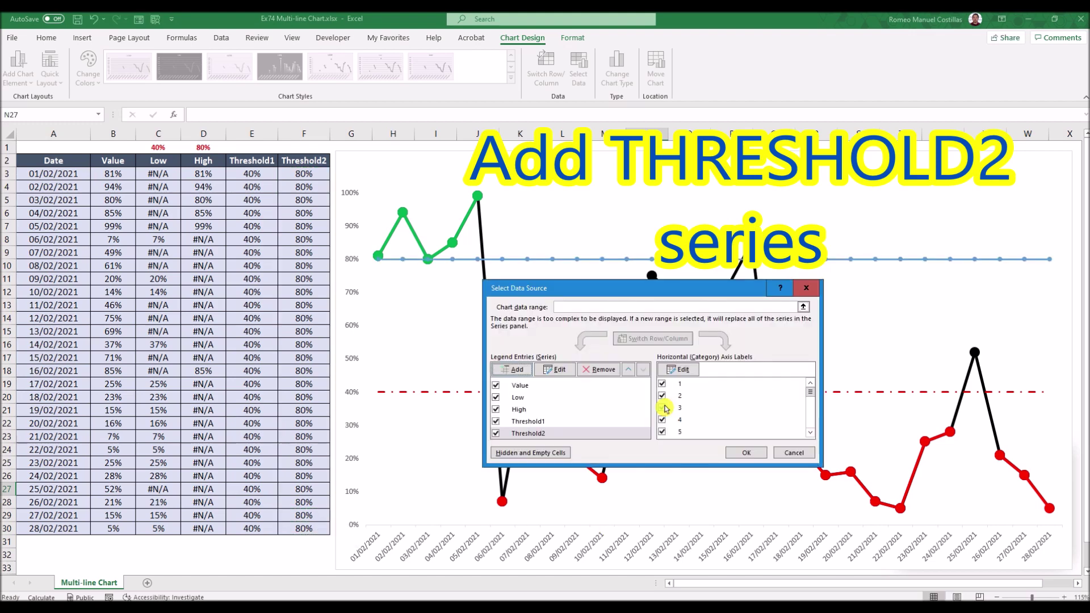
- Set the Threshold2 series' horizontal axis labels to the dates in A3:A30 and apply the data source changes
left_click(681, 370)
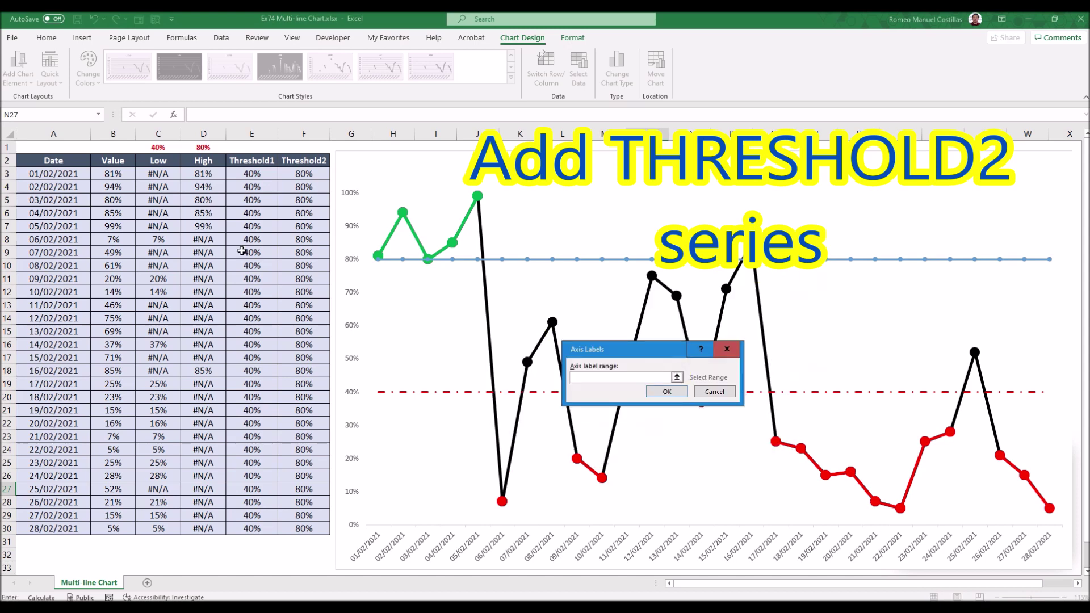
left_click_drag(66, 173, 60, 527)
key("Return")
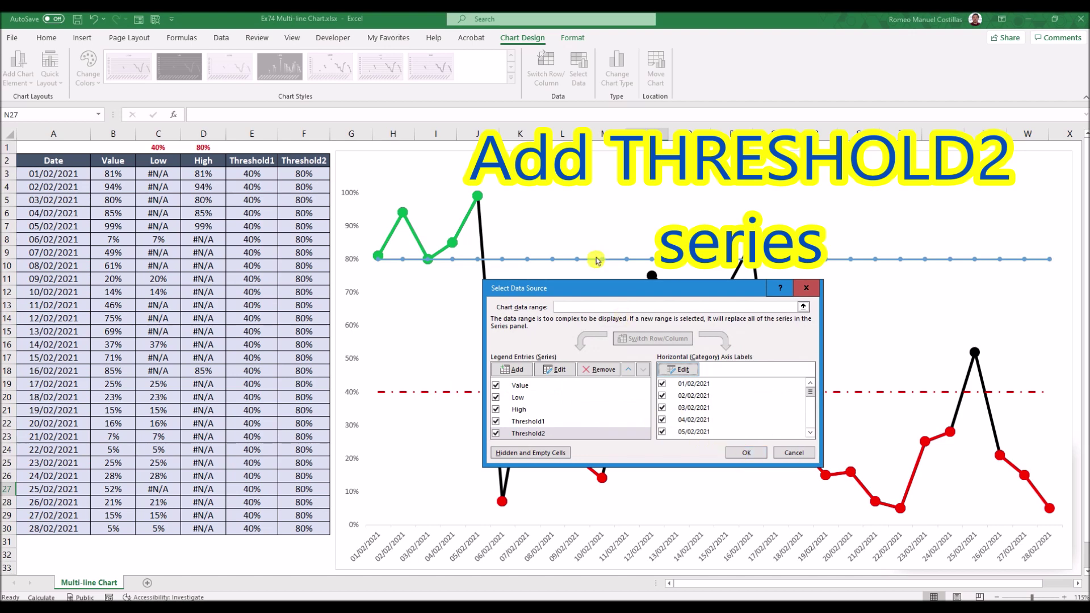
left_click(743, 453)
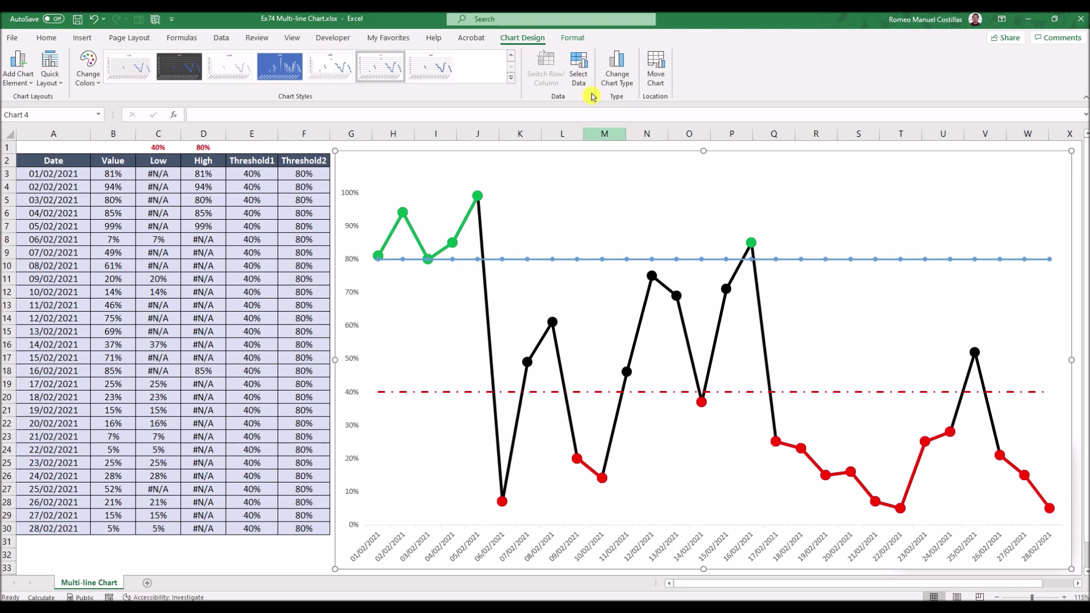
- Format the Threshold2 series as a solid line coloured standard green with a dash-dot dash type
left_click(572, 38)
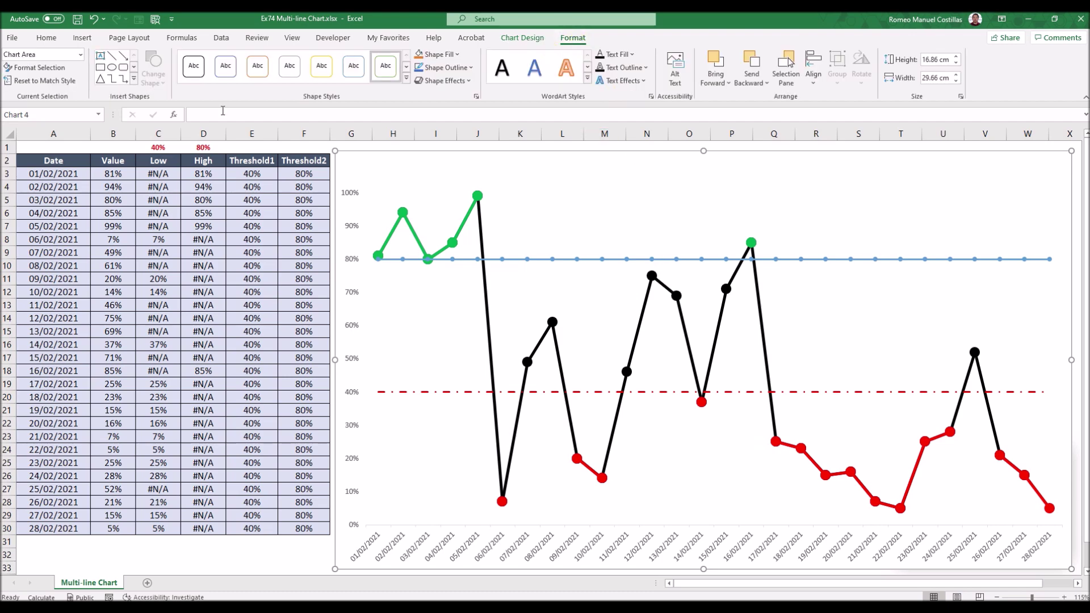
left_click(80, 54)
left_click(73, 174)
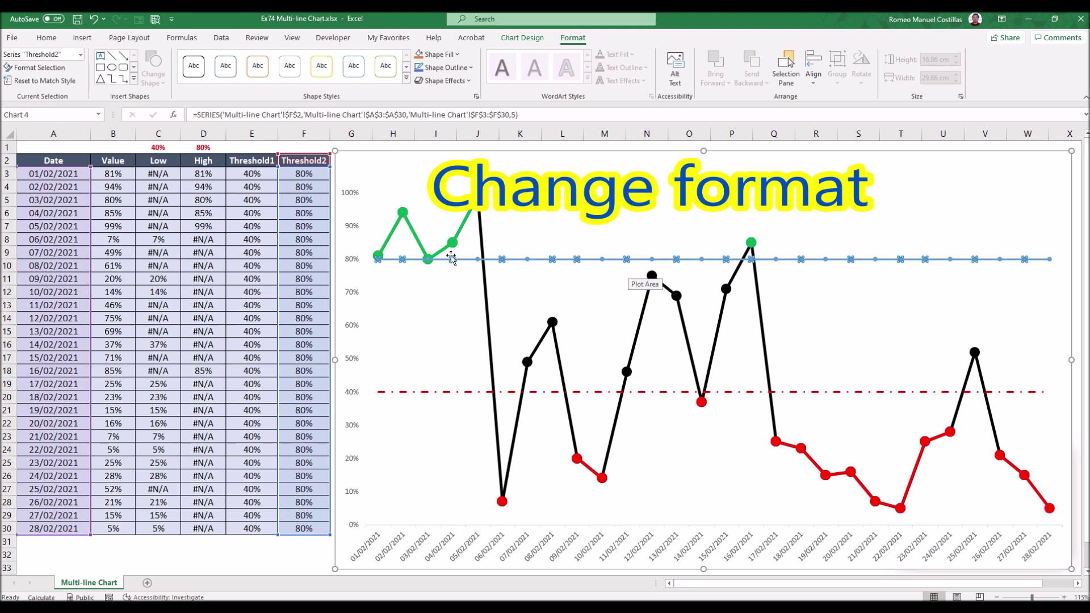
left_click(56, 67)
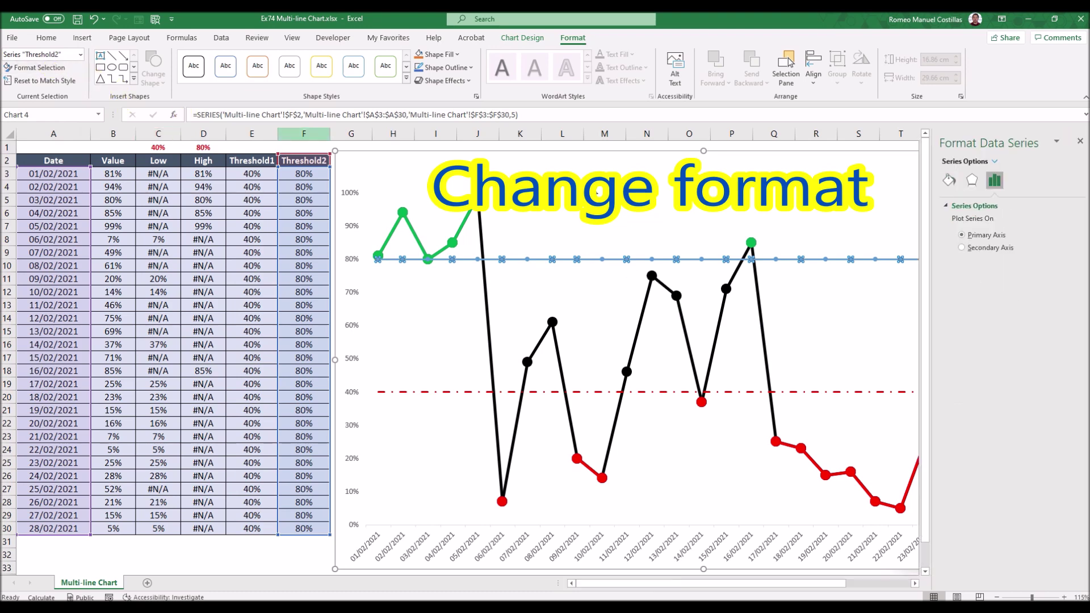
left_click(950, 180)
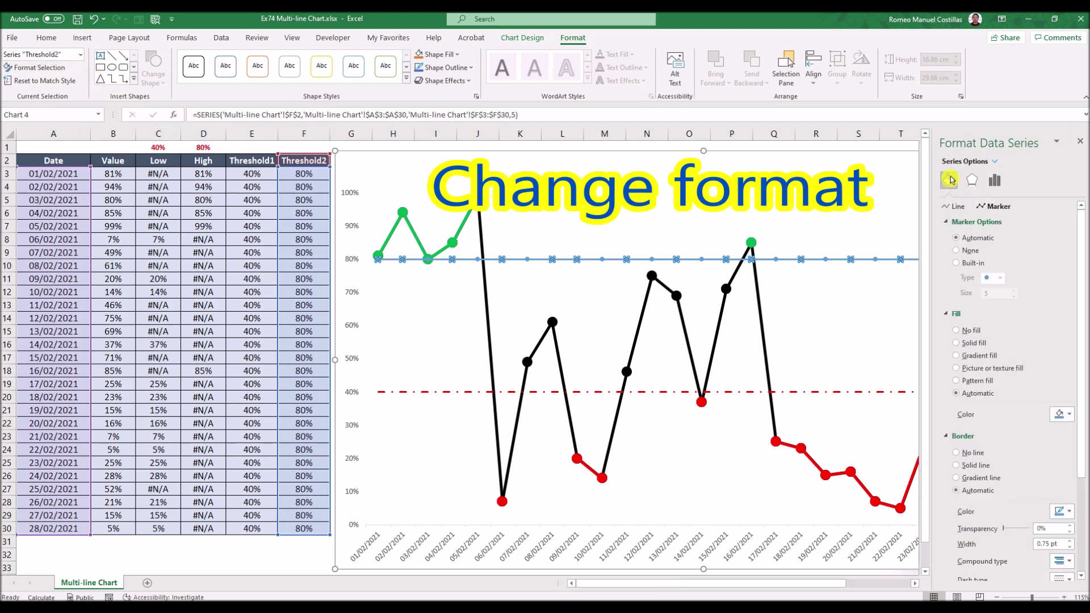
left_click(957, 206)
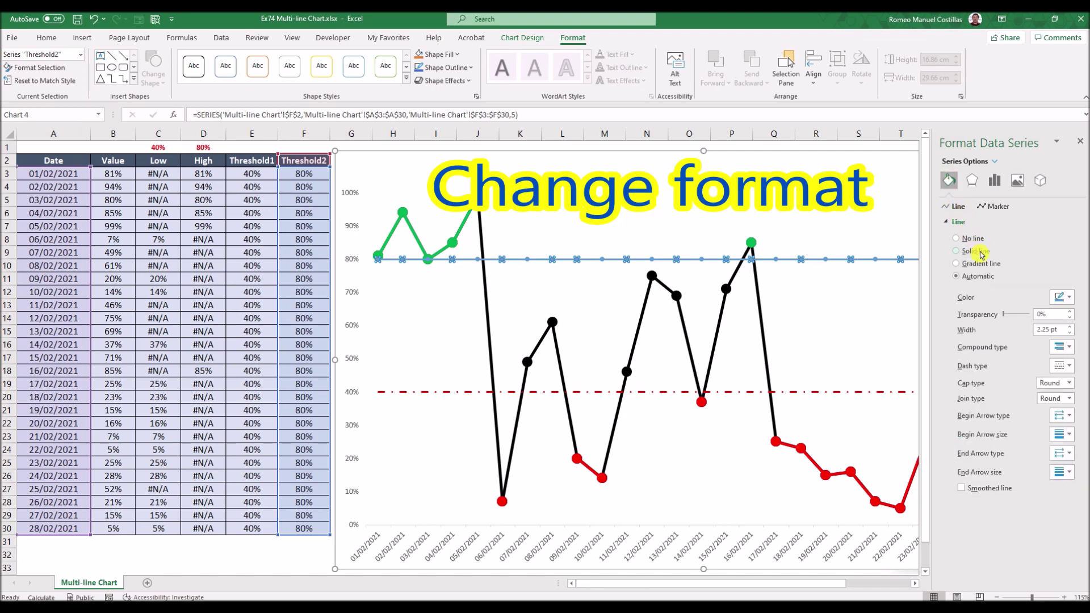
left_click(960, 251)
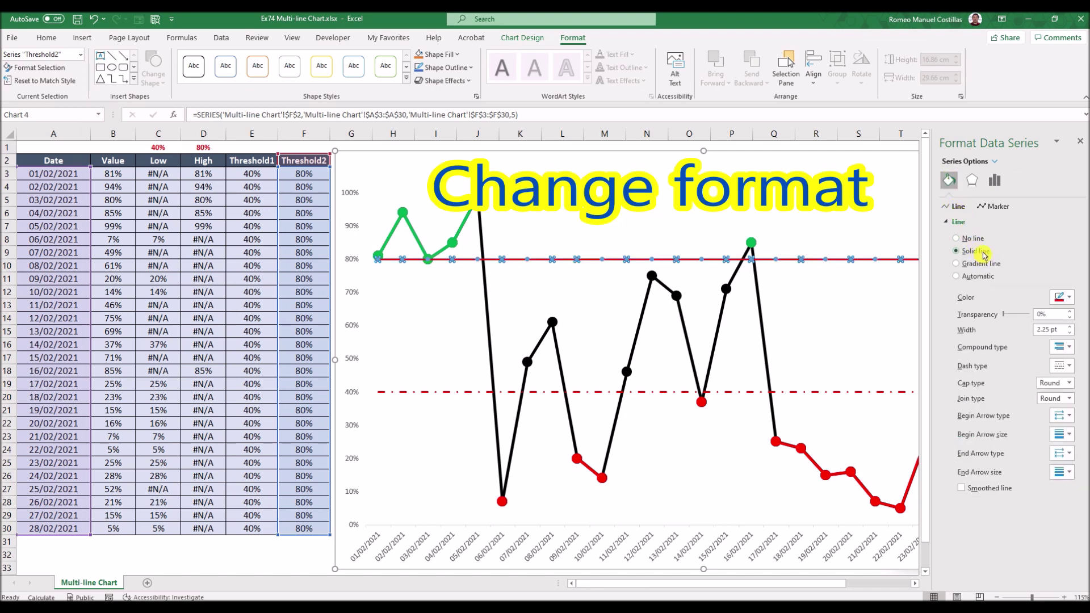
left_click(1066, 299)
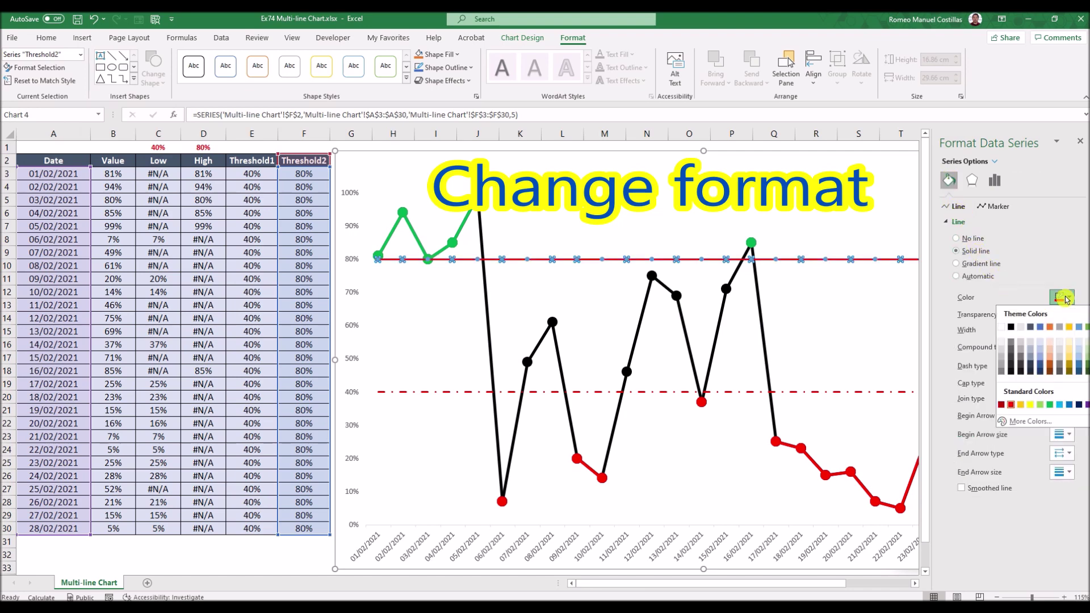
left_click(1050, 405)
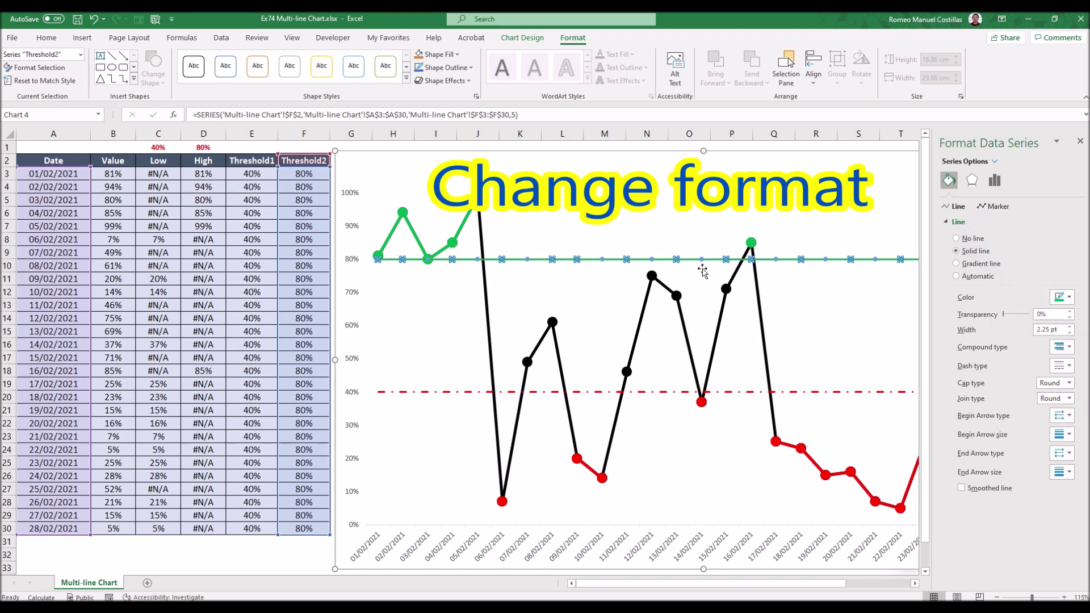
left_click(1063, 367)
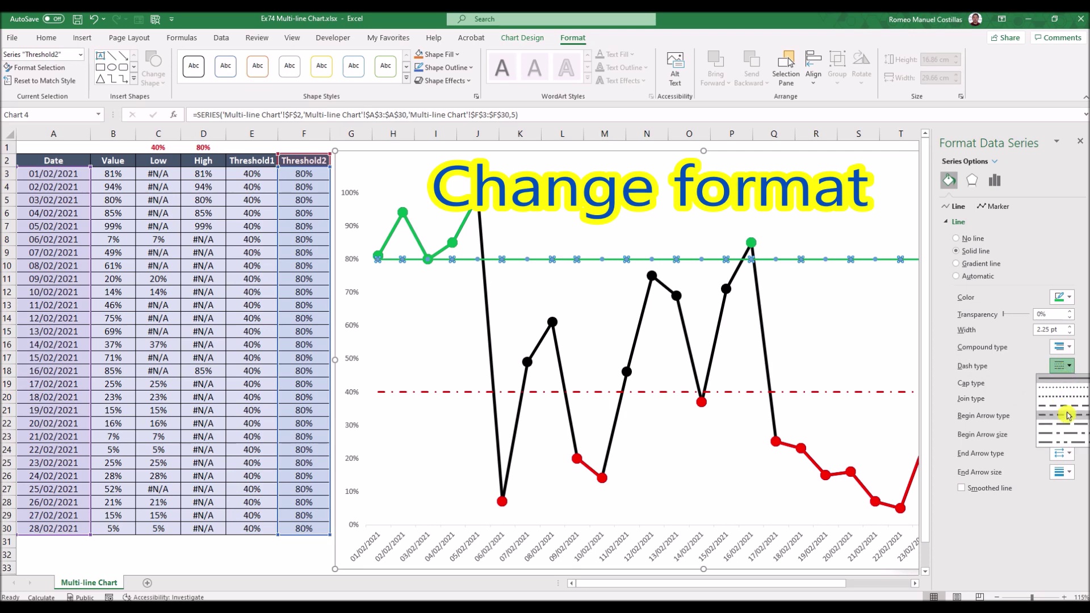
left_click(1067, 414)
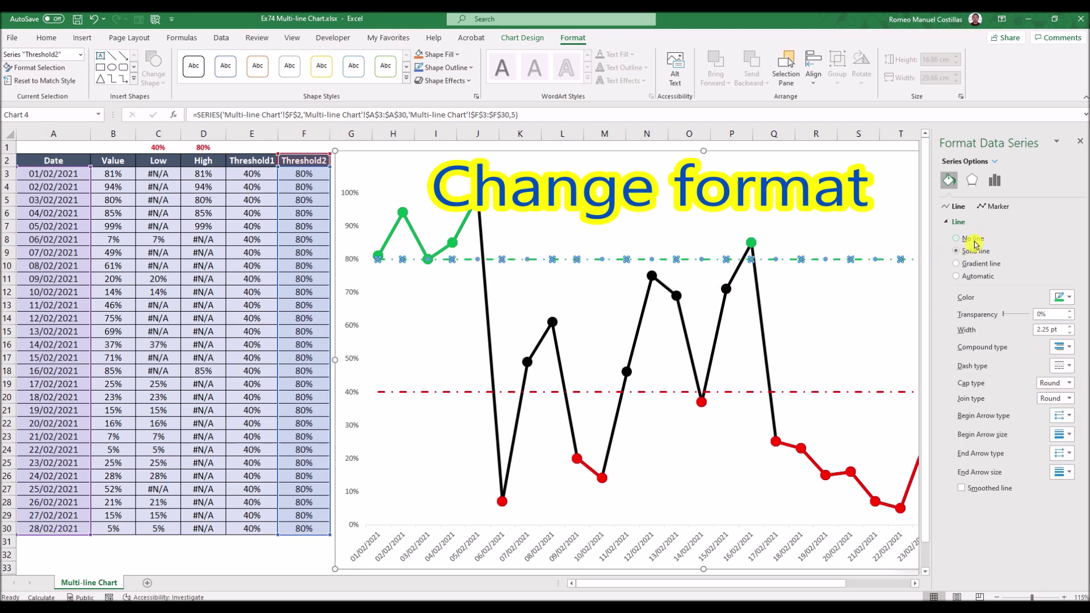
- Set the Threshold2 series markers to None and close the series formatting
left_click(997, 210)
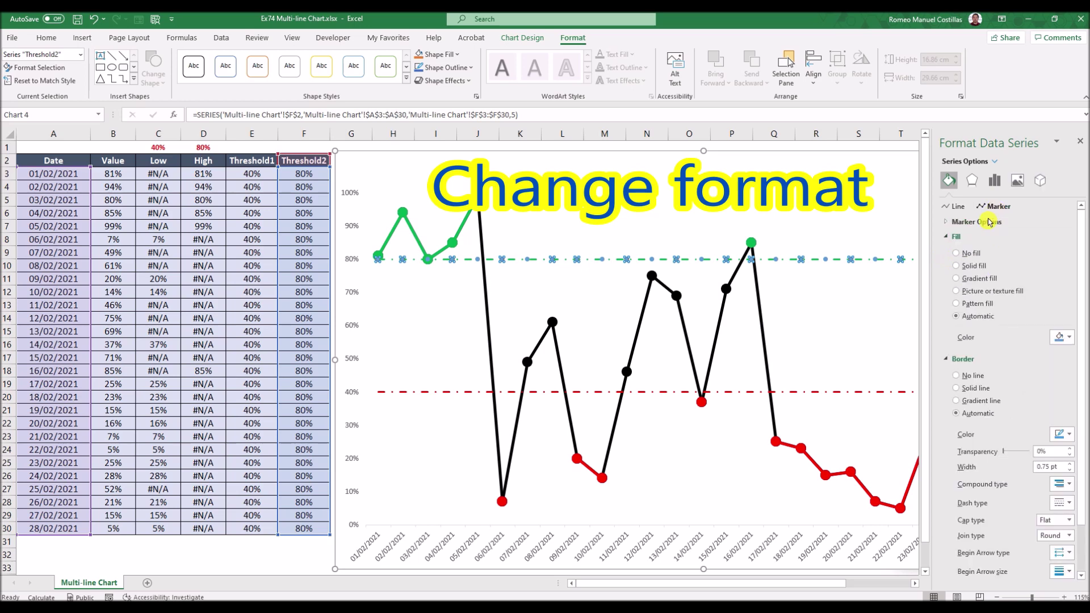
left_click(978, 222)
left_click(974, 251)
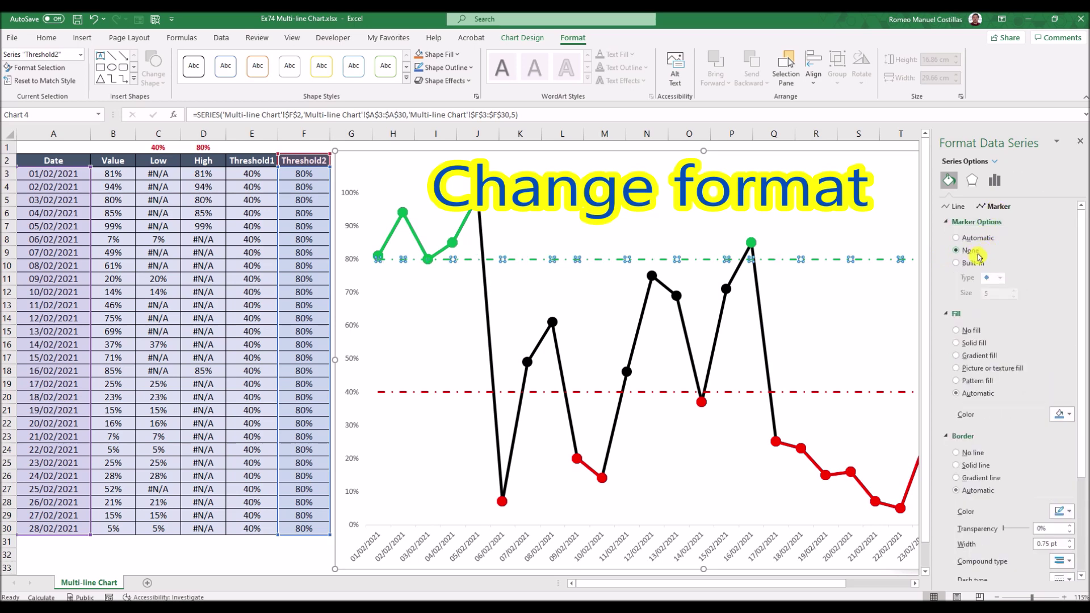
left_click(1079, 145)
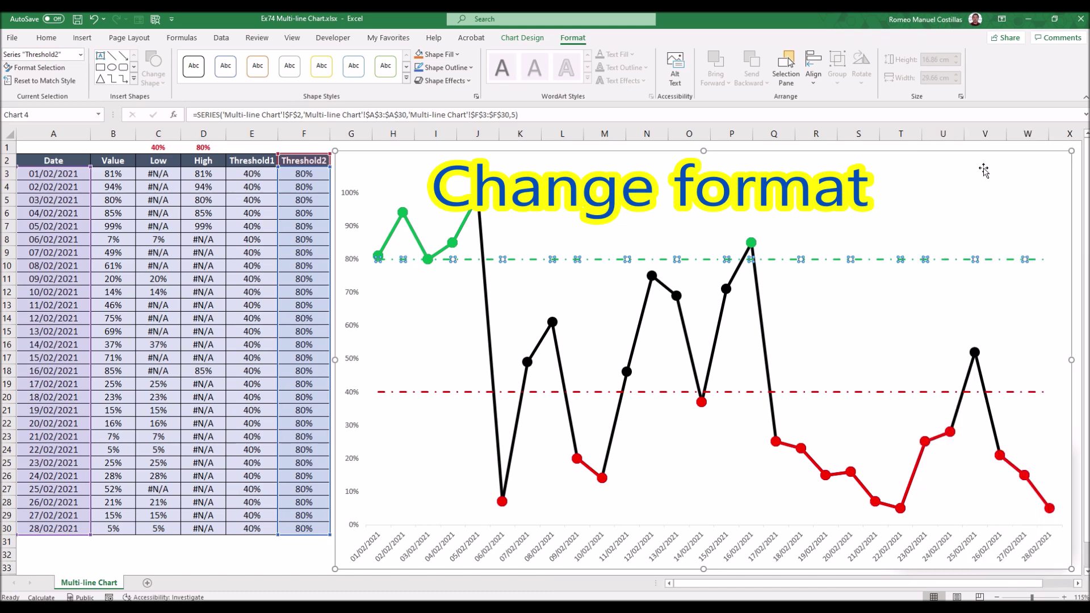
left_click(905, 170)
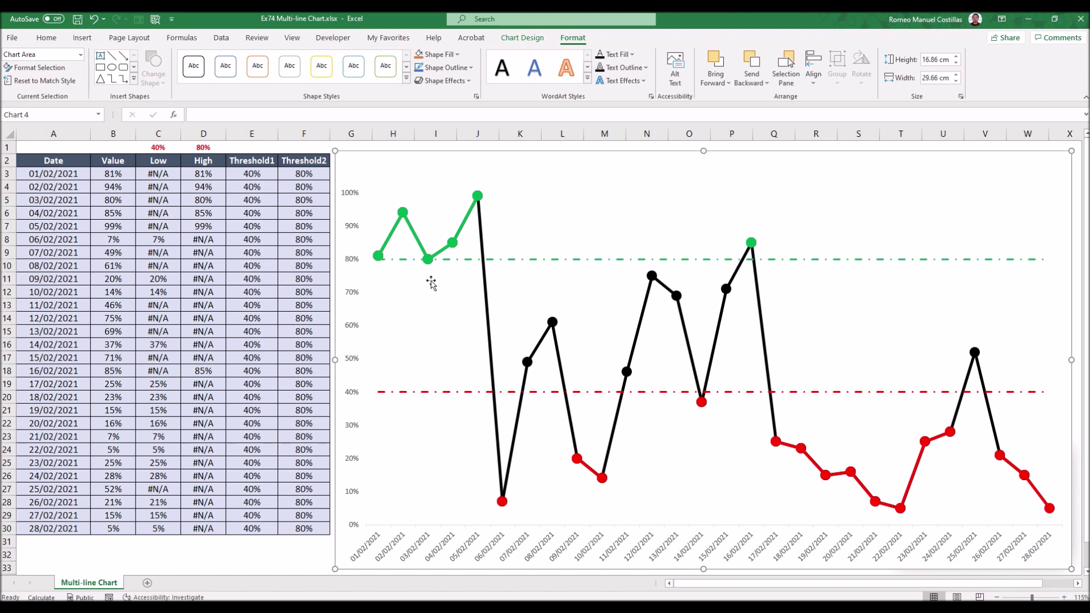
- Change the font of the whole chart to Century Gothic
left_click(355, 263)
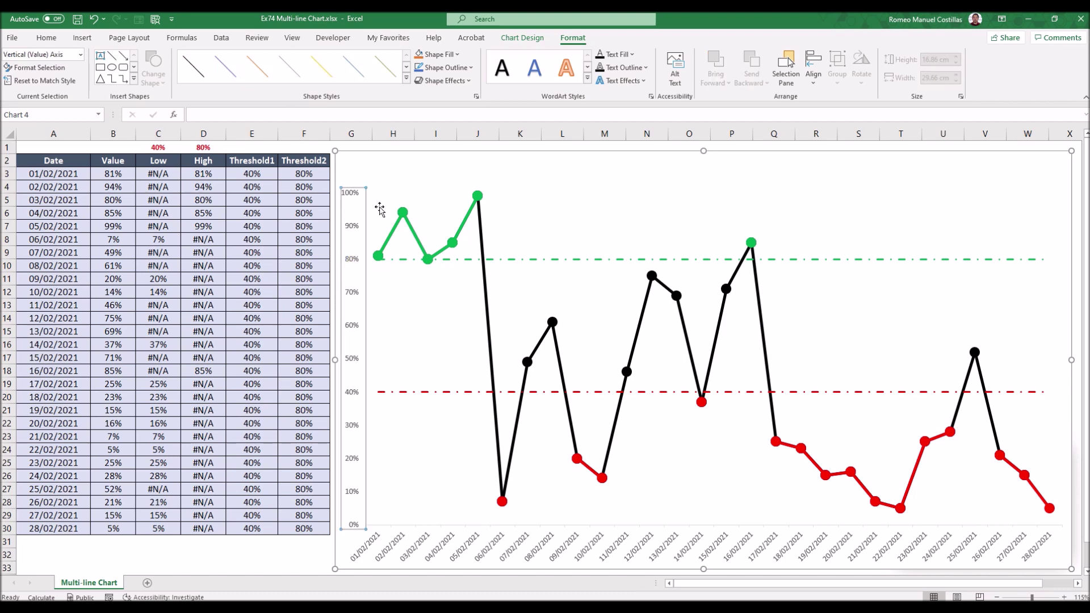
left_click(390, 175)
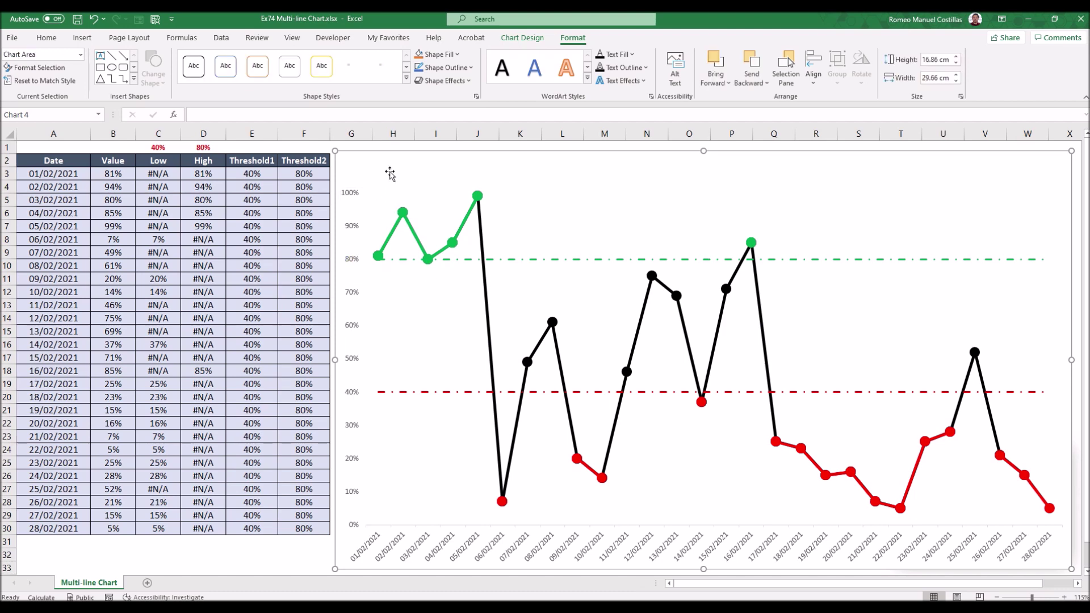
left_click(46, 37)
left_click(136, 61)
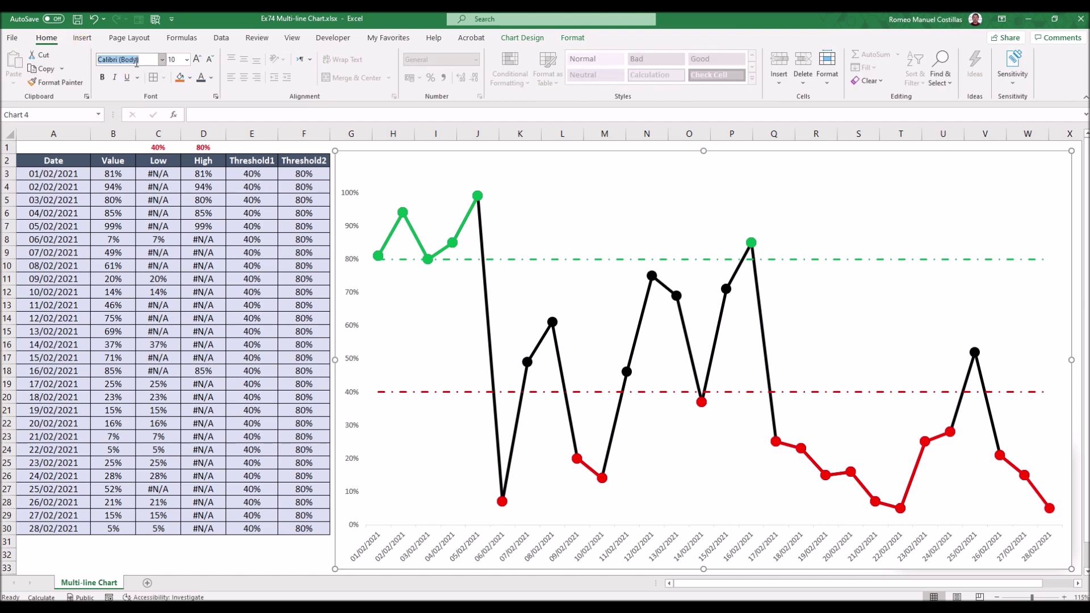
type("Century Gothic")
key("Return")
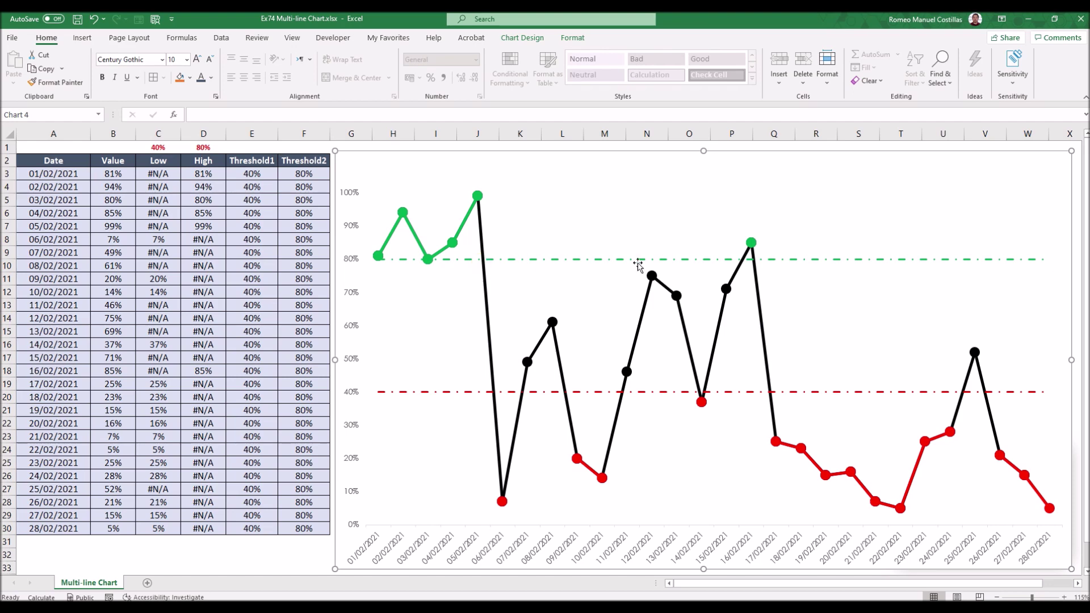
- Make the labels of the chart's vertical value axis and horizontal date axis bold
left_click(358, 198)
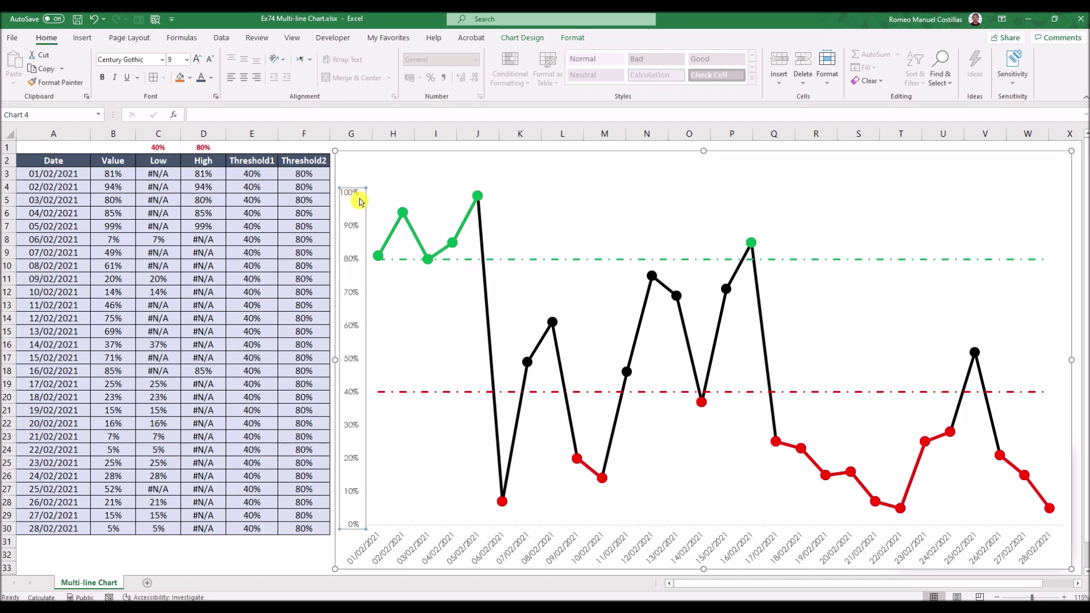
left_click(104, 79)
left_click(499, 546)
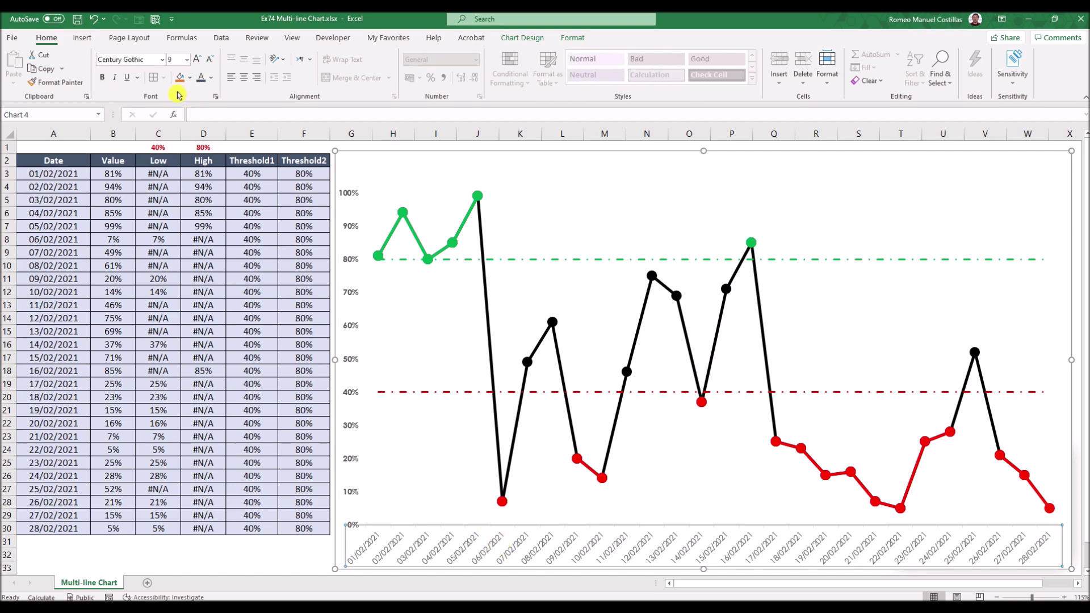
left_click(102, 78)
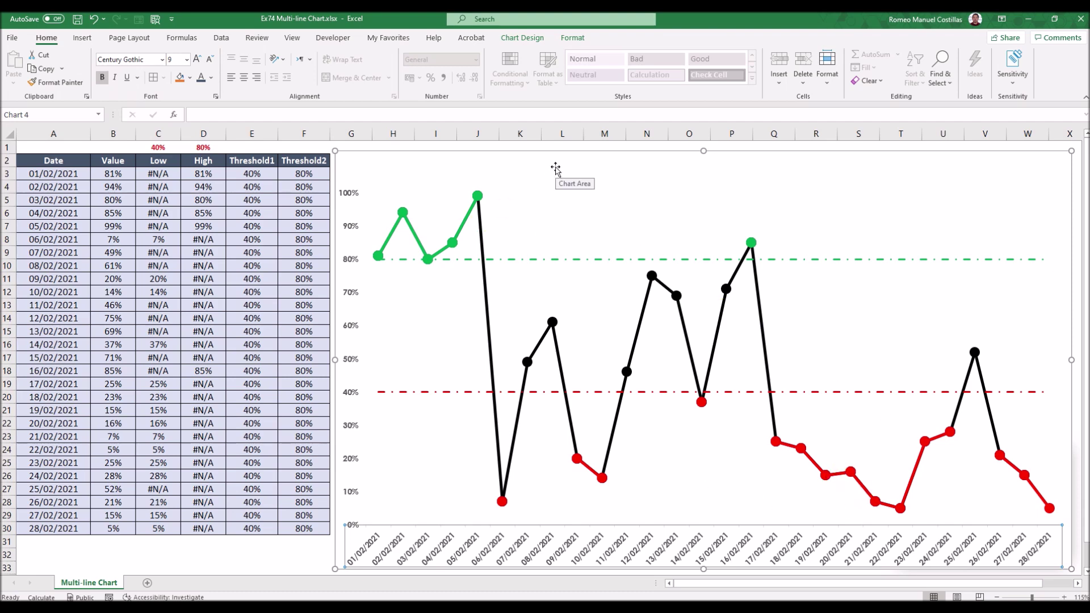
- Add a title above the chart reading "Multi-Colored Line Chart"
left_click(565, 39)
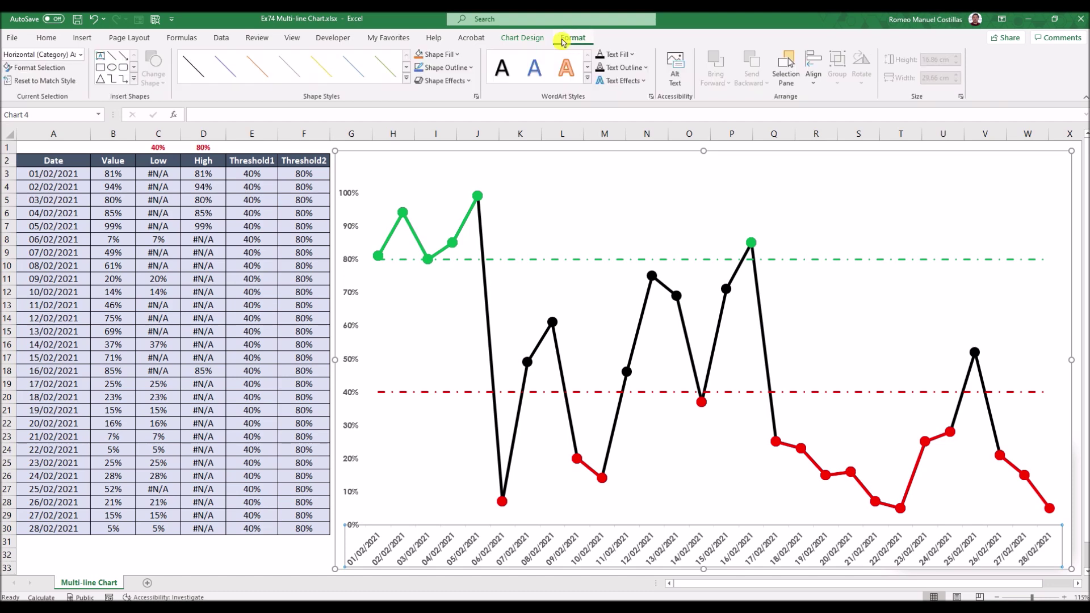
left_click(524, 38)
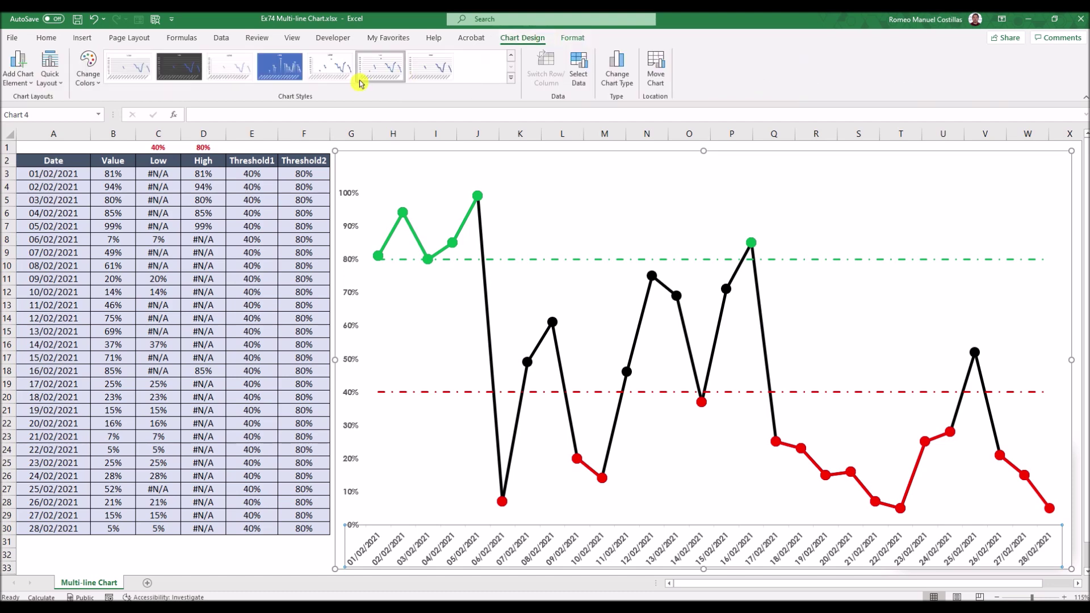
left_click(15, 85)
mouse_move(61, 175)
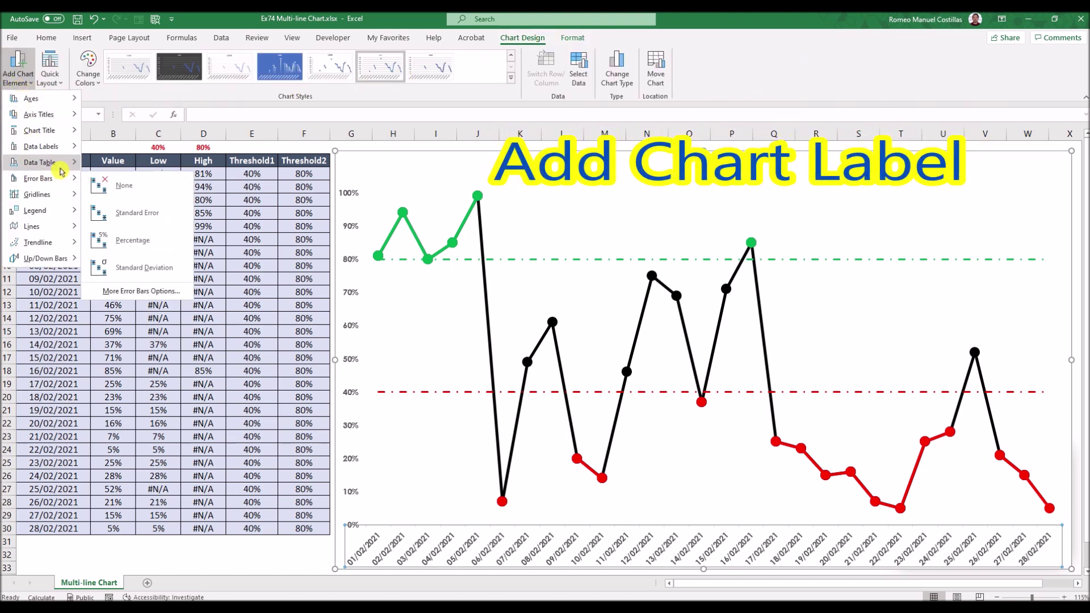
mouse_move(40, 130)
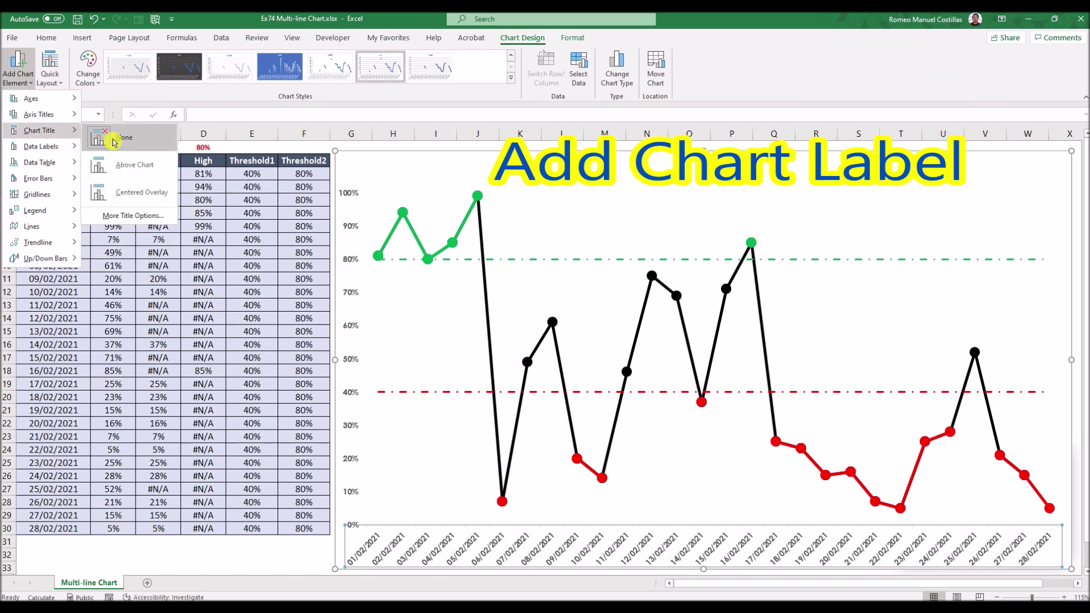
left_click(134, 170)
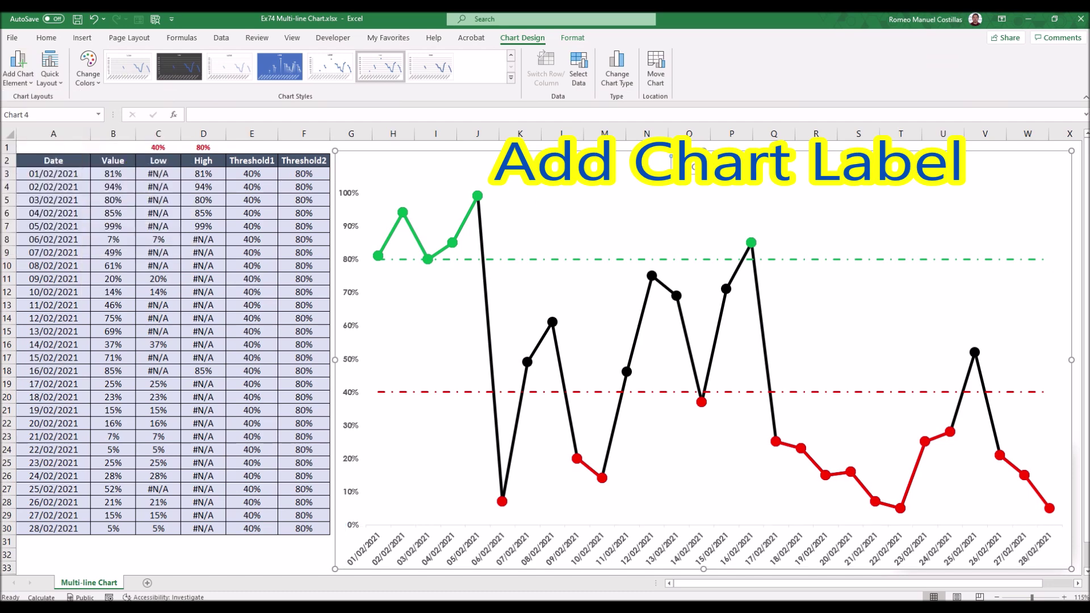
triple_click(692, 166)
type("Multi-Colored")
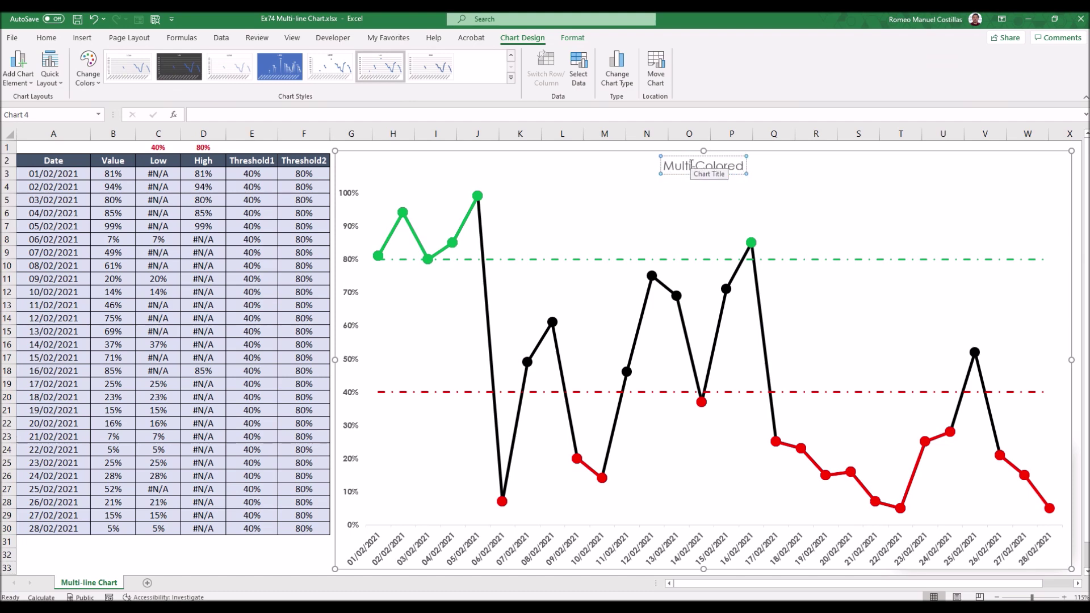
type(" Line Chart")
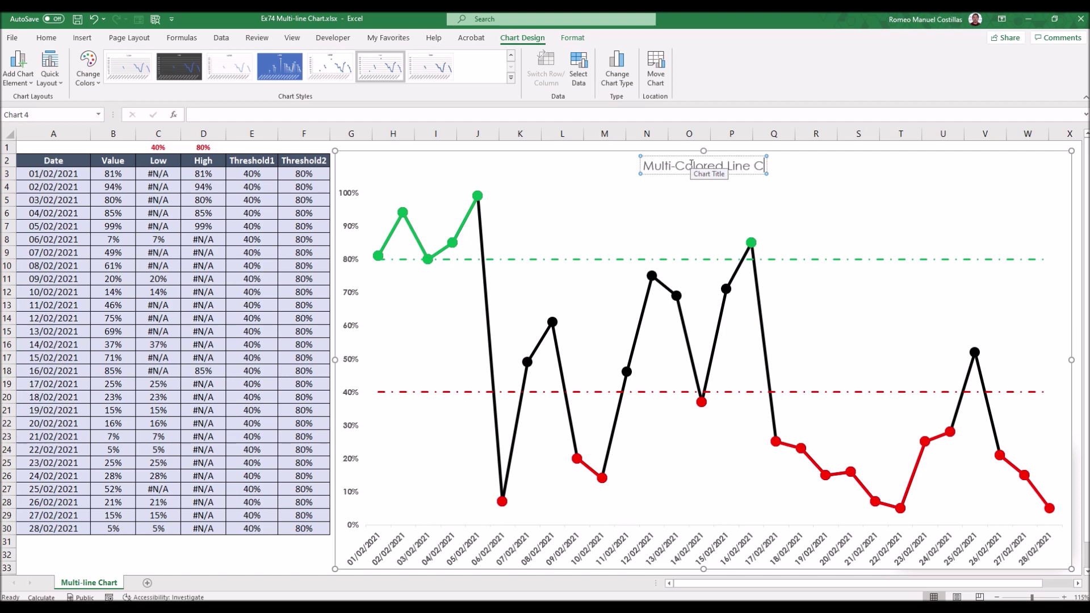
- Make the chart title bold and set its font size to 20
triple_click(691, 166)
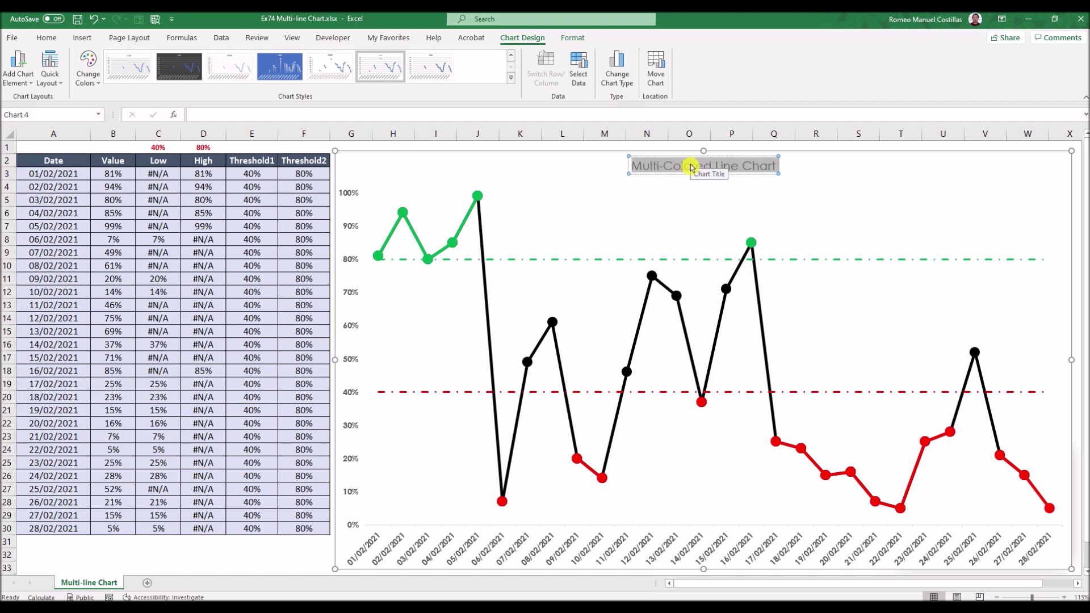
key("ctrl+b")
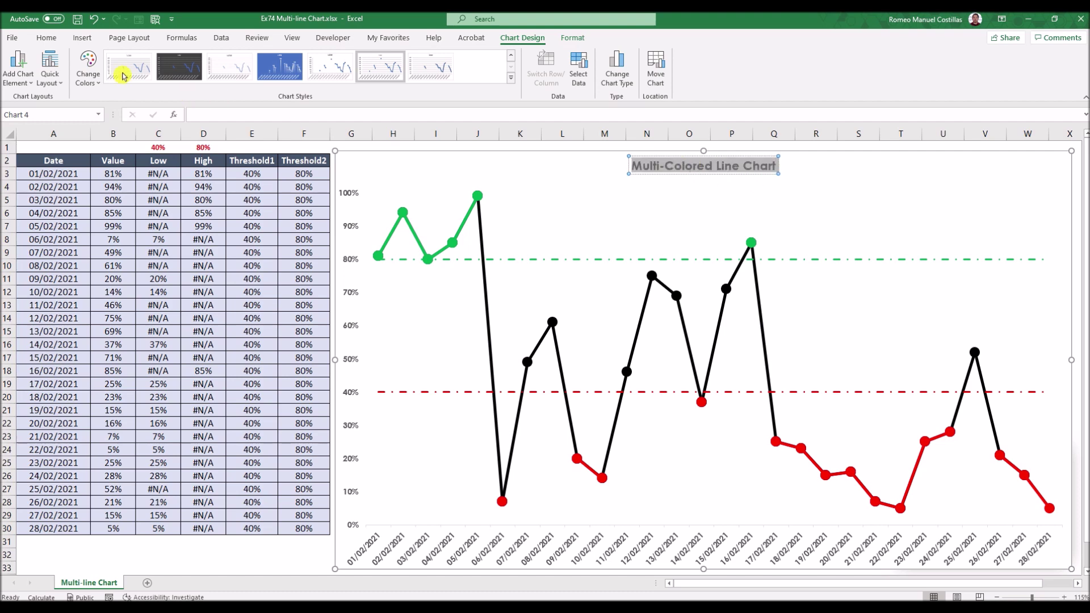
left_click(46, 38)
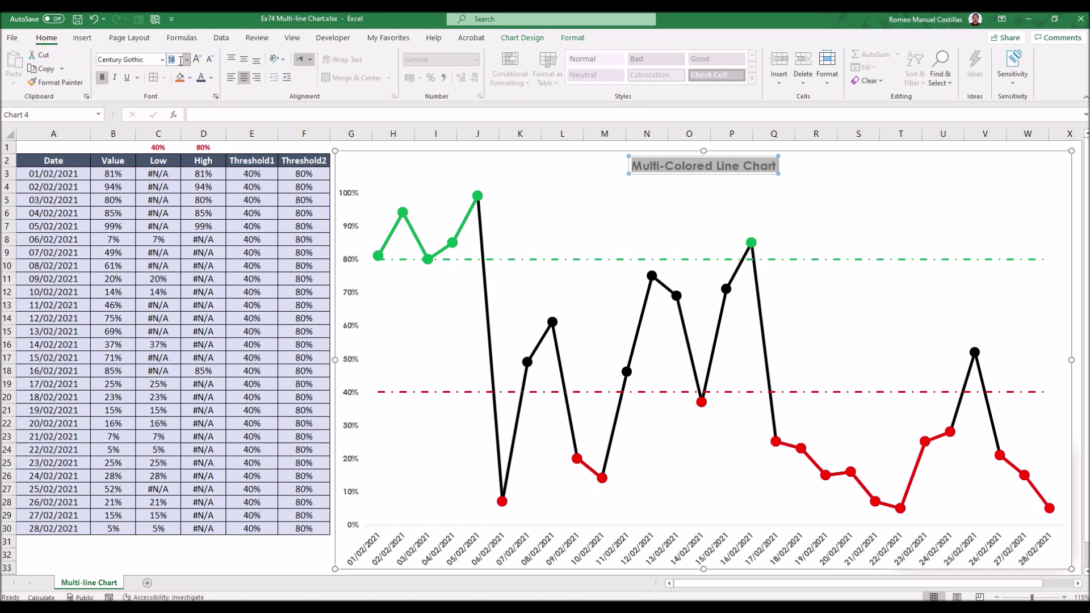
key("Return")
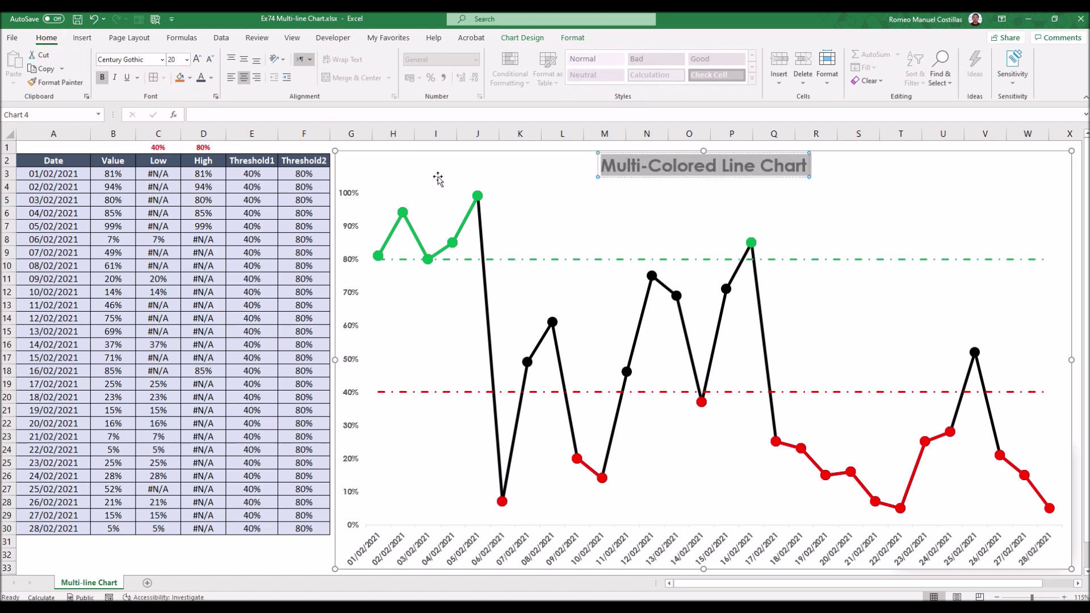
- Enlarge the plot area slightly by extending its upper edge closer to the chart title
left_click(585, 192)
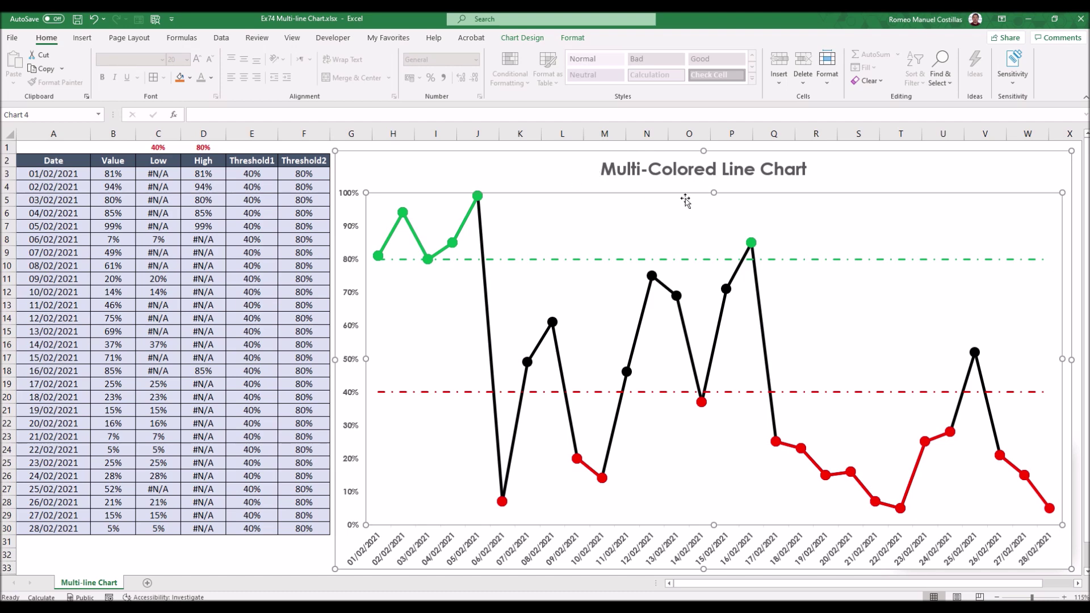
left_click_drag(714, 191, 713, 179)
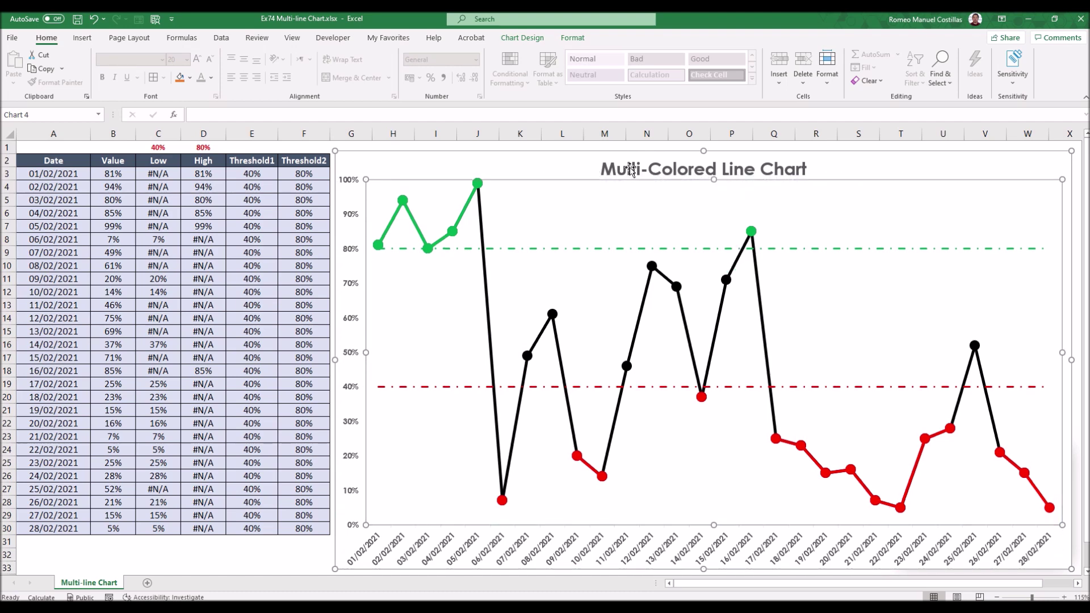
left_click(575, 165)
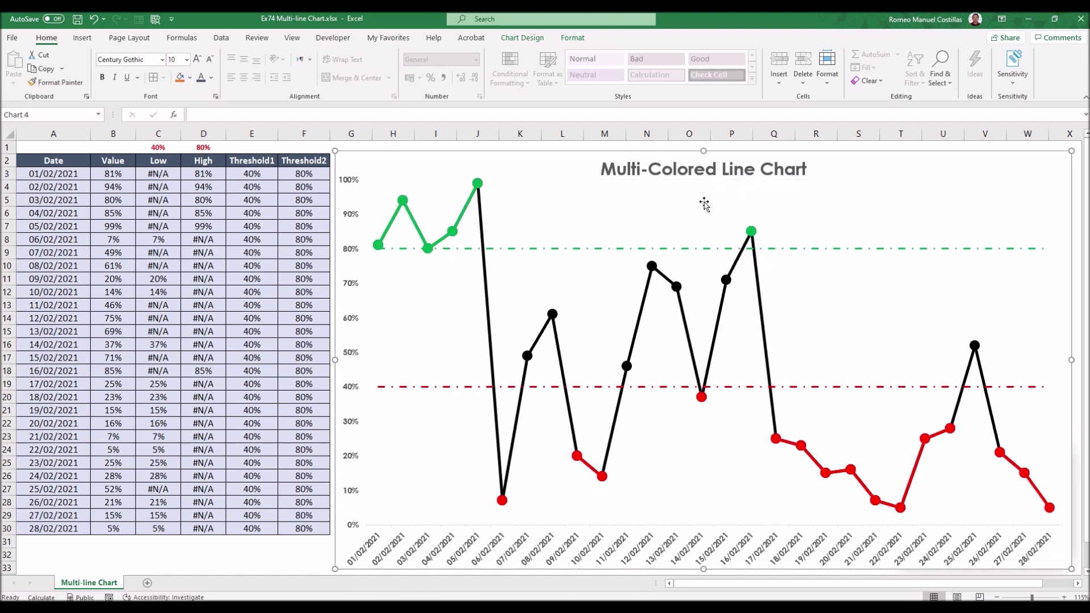
- Give the chart area a solid border line in a dark color, then deselect the chart
right_click(552, 159)
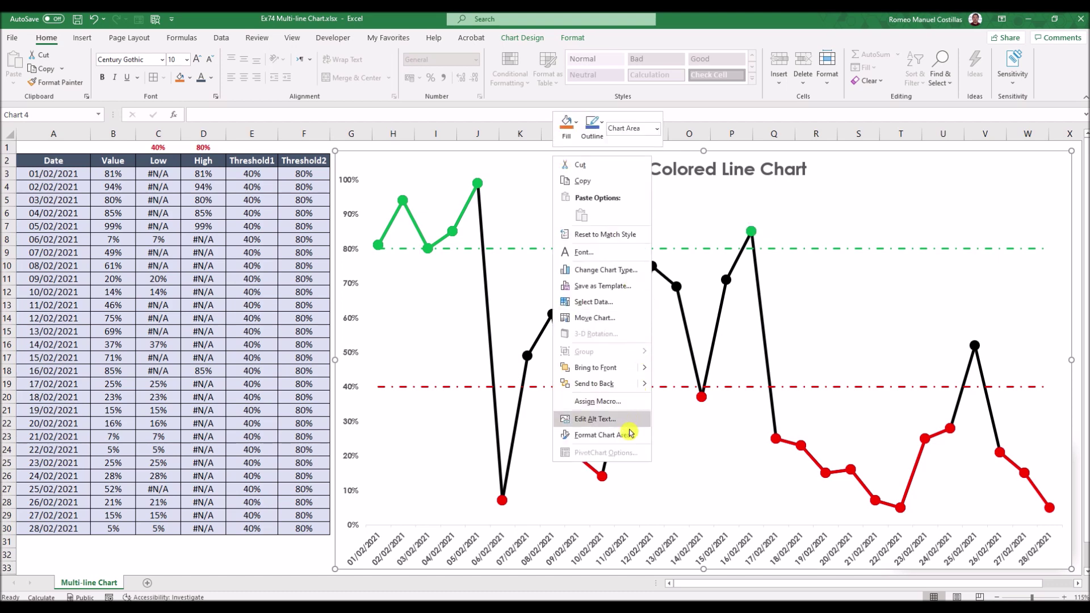
left_click(602, 434)
scroll(988, 469, "down", 1)
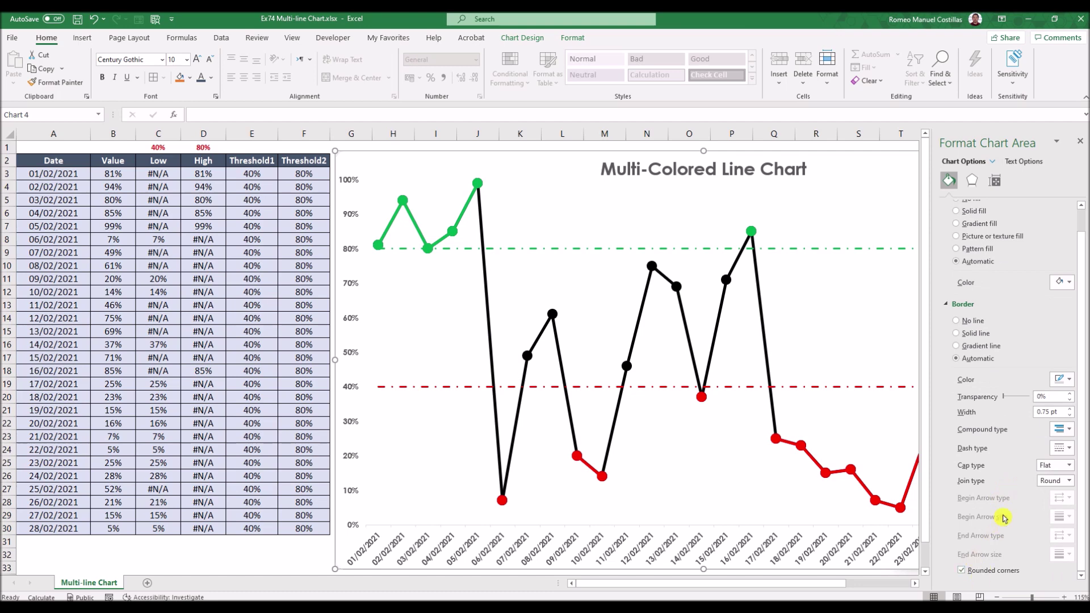
left_click(974, 334)
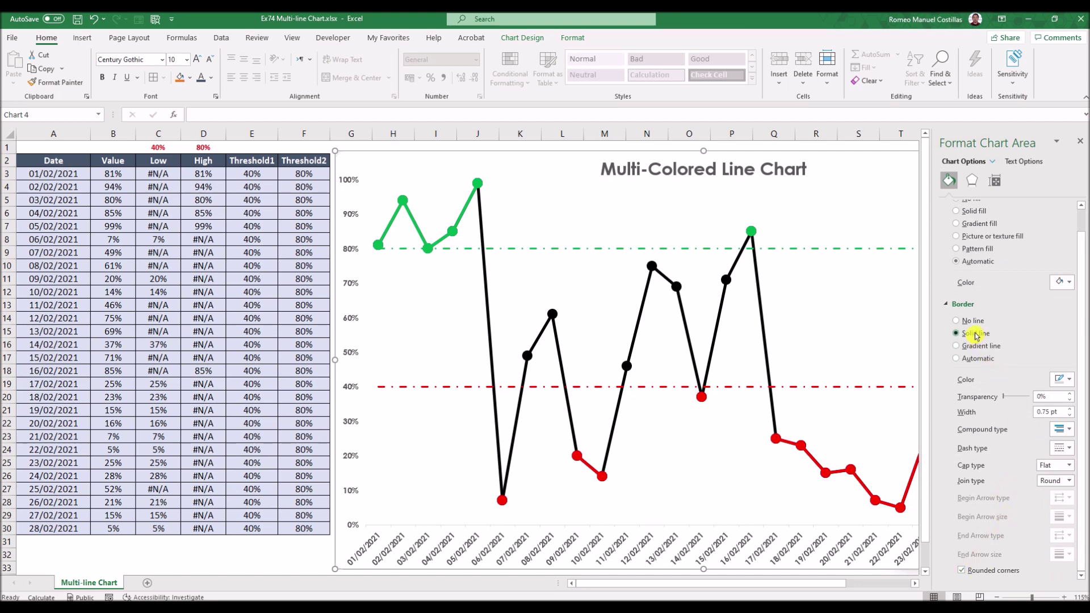
left_click(1066, 380)
left_click(1030, 409)
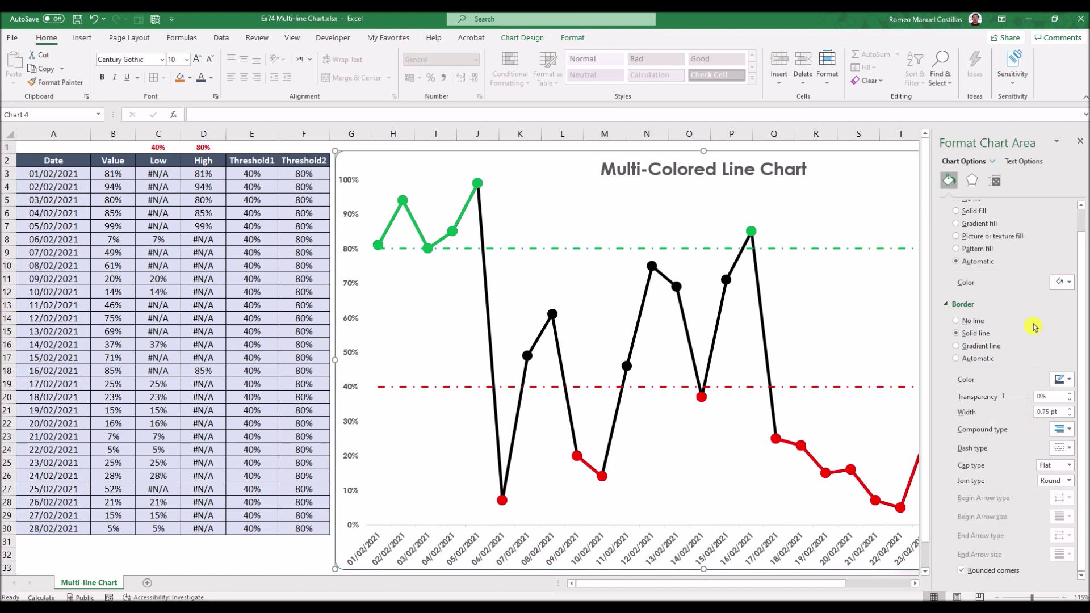
left_click(1081, 142)
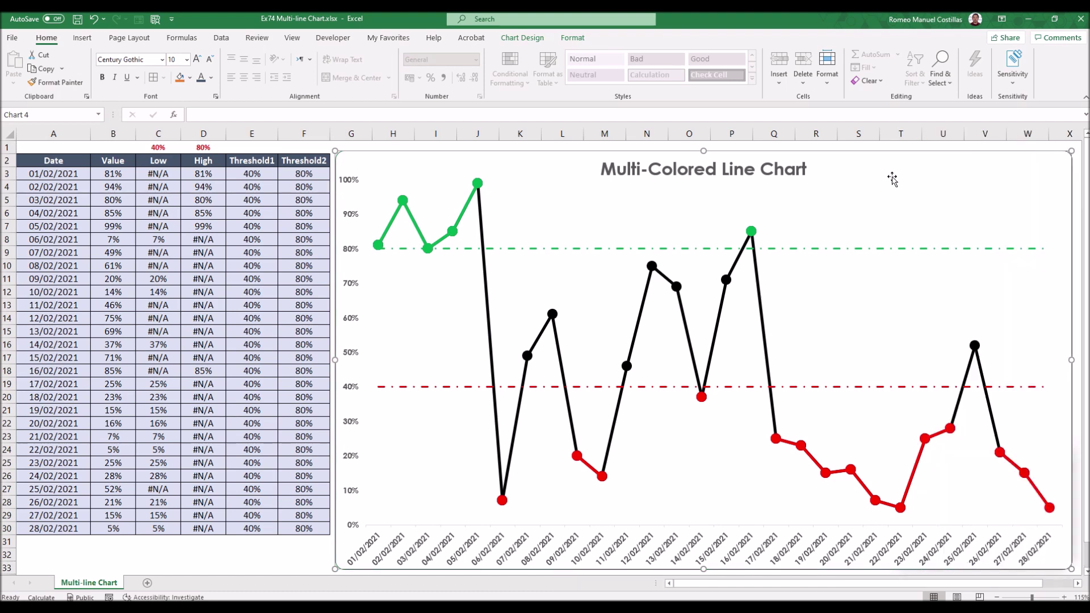
left_click(293, 566)
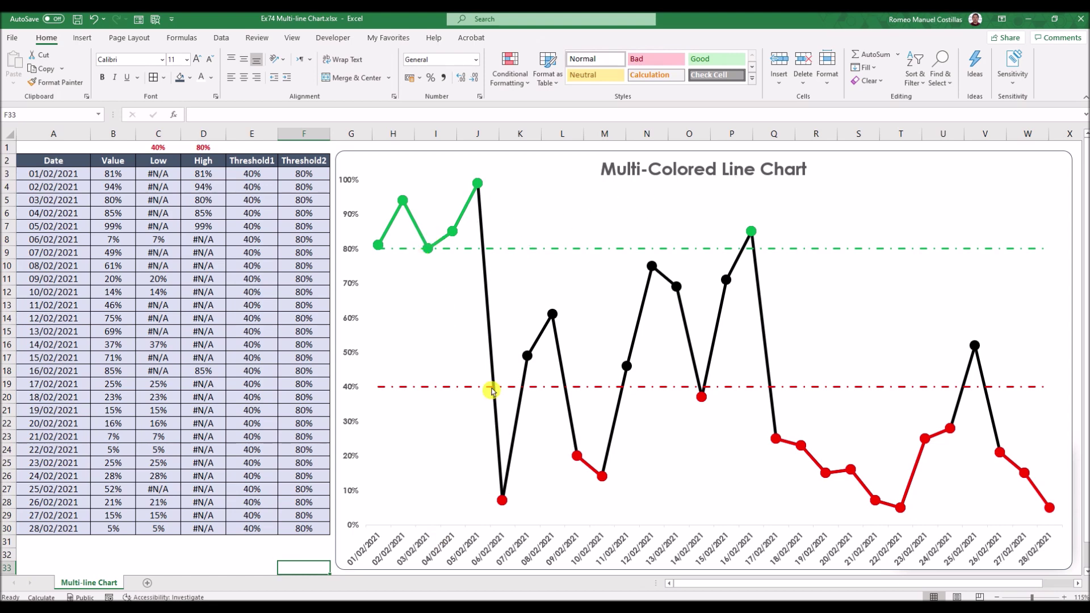
- Set the low threshold in cell C1 to 30% and the high threshold in cell D1 to 75%
left_click(160, 149)
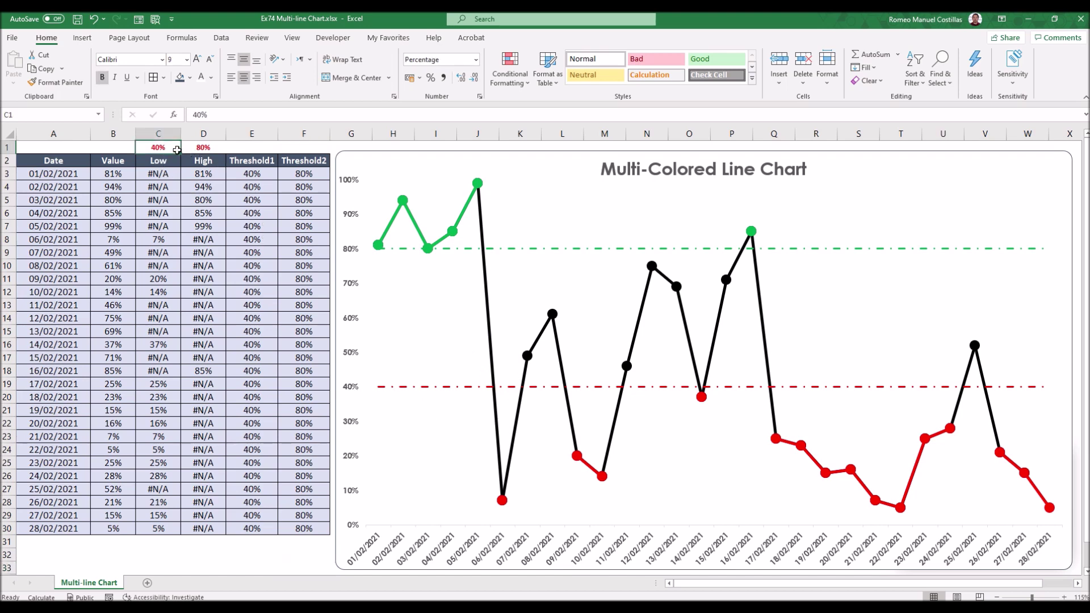
type("30")
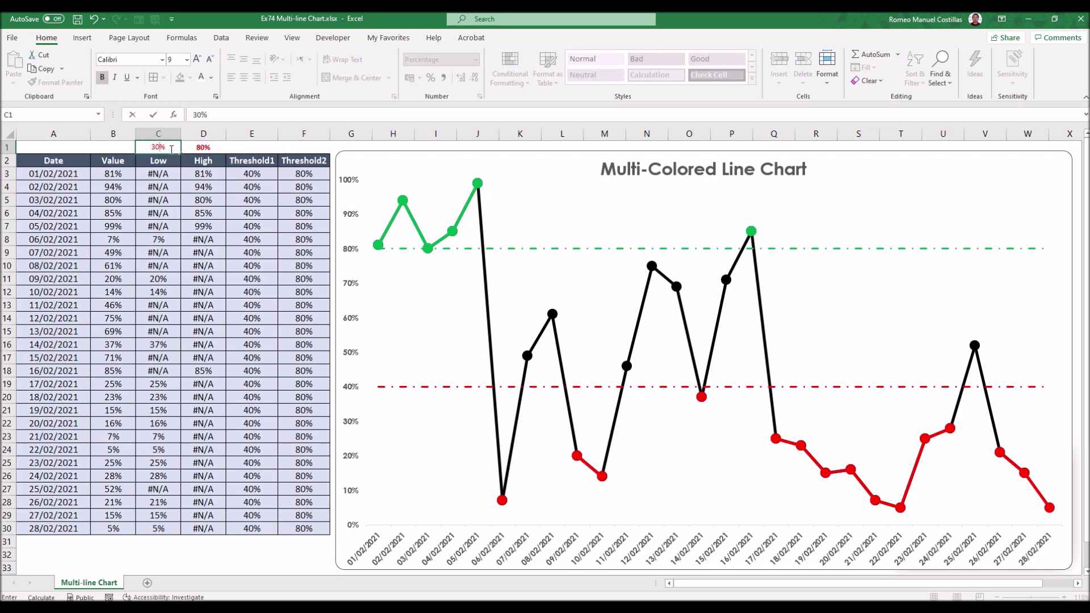
key("Return")
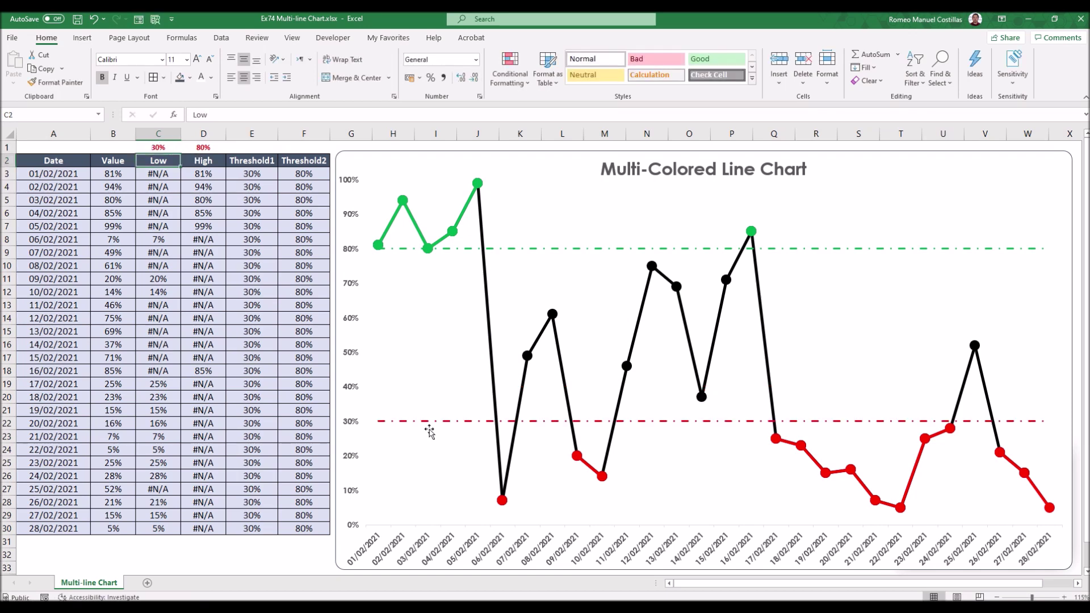
left_click(209, 149)
type("75")
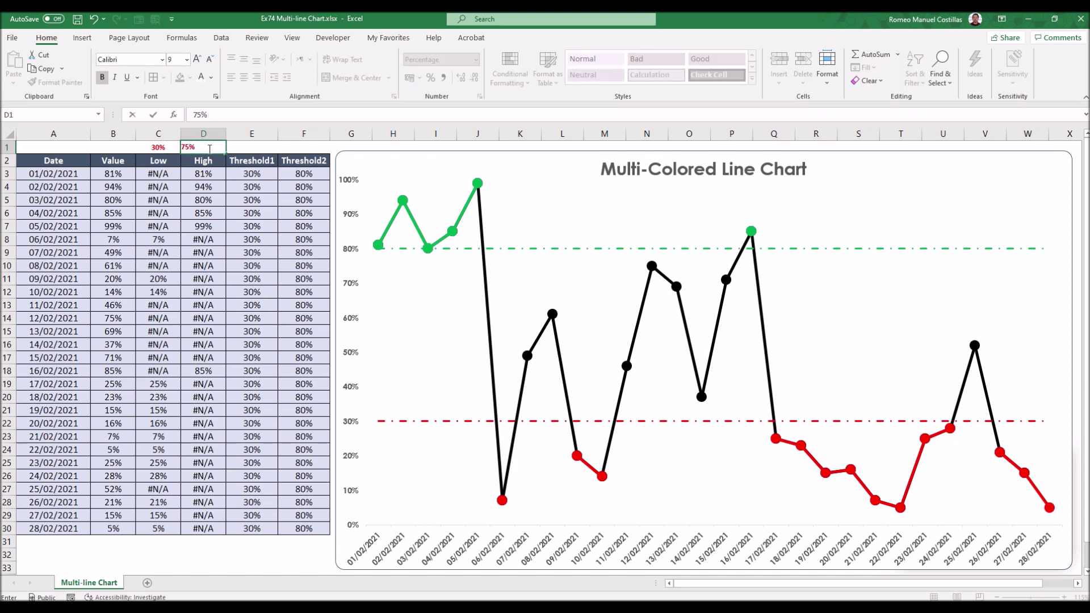
key("Return")
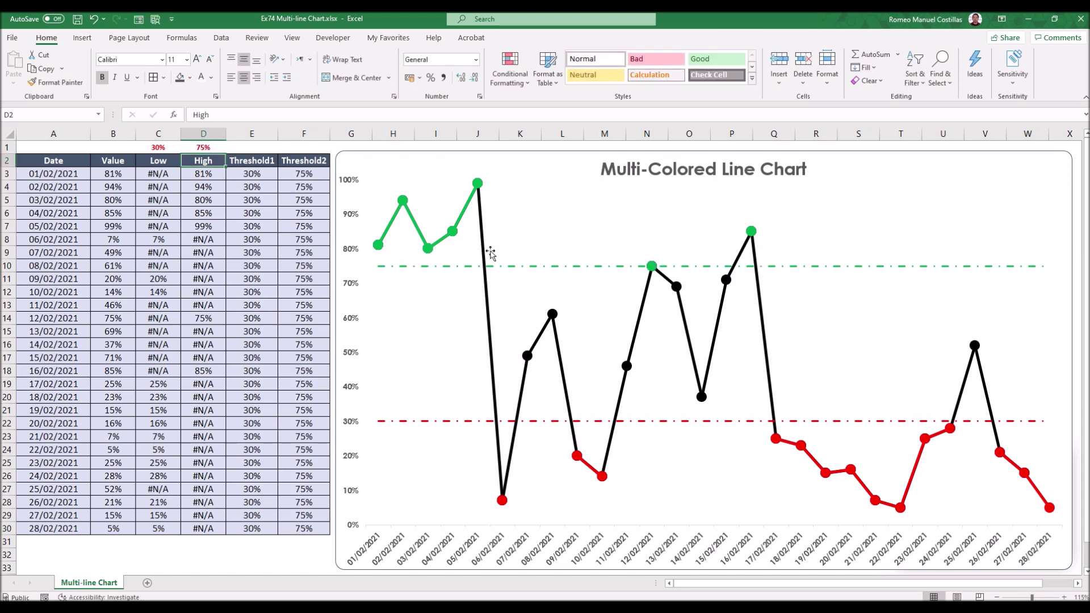